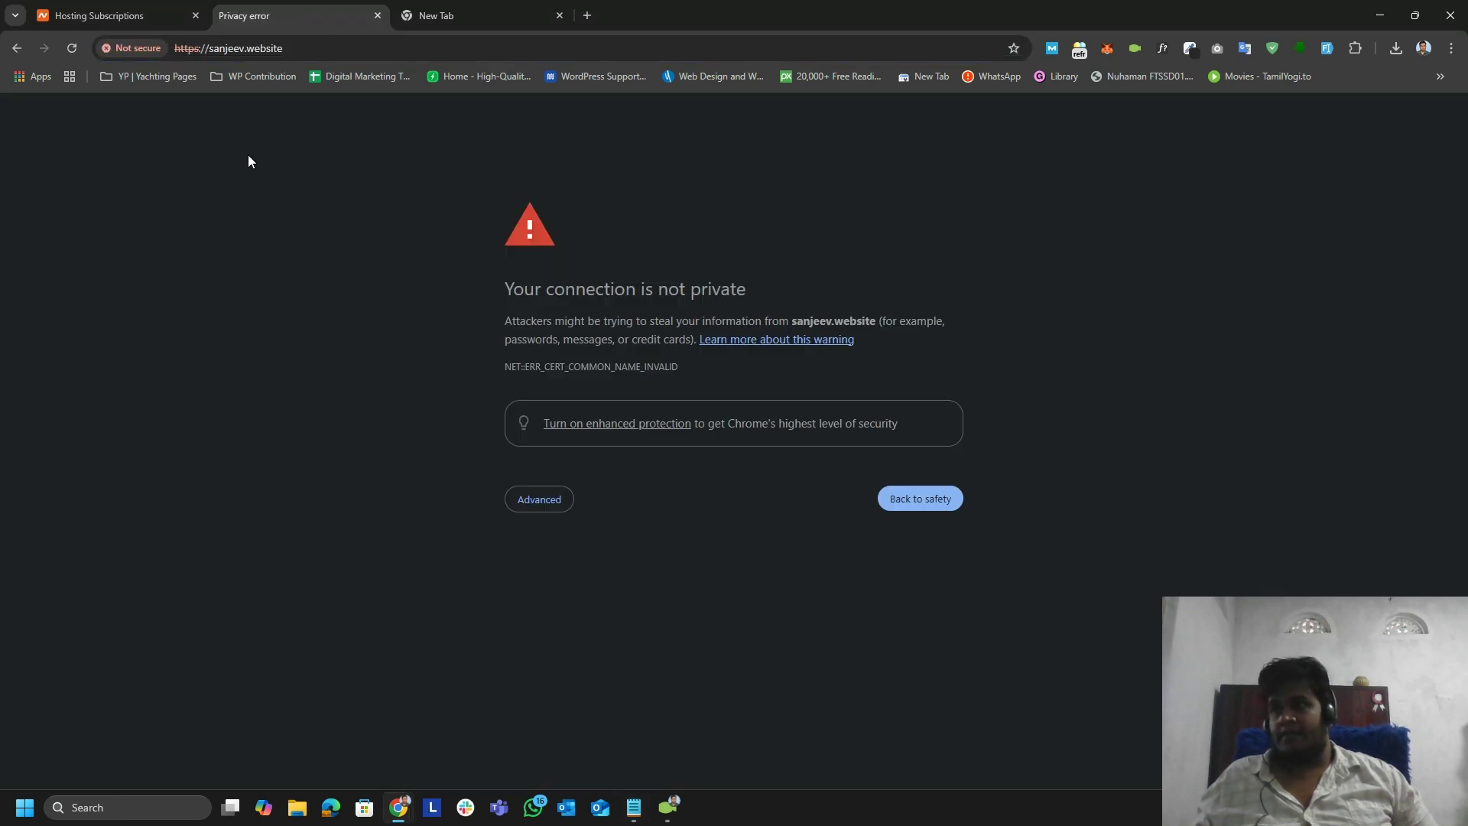
Inspect the site address and the connection-not-private warning for sanjeev.website
left_click_drag(180, 48, 237, 50)
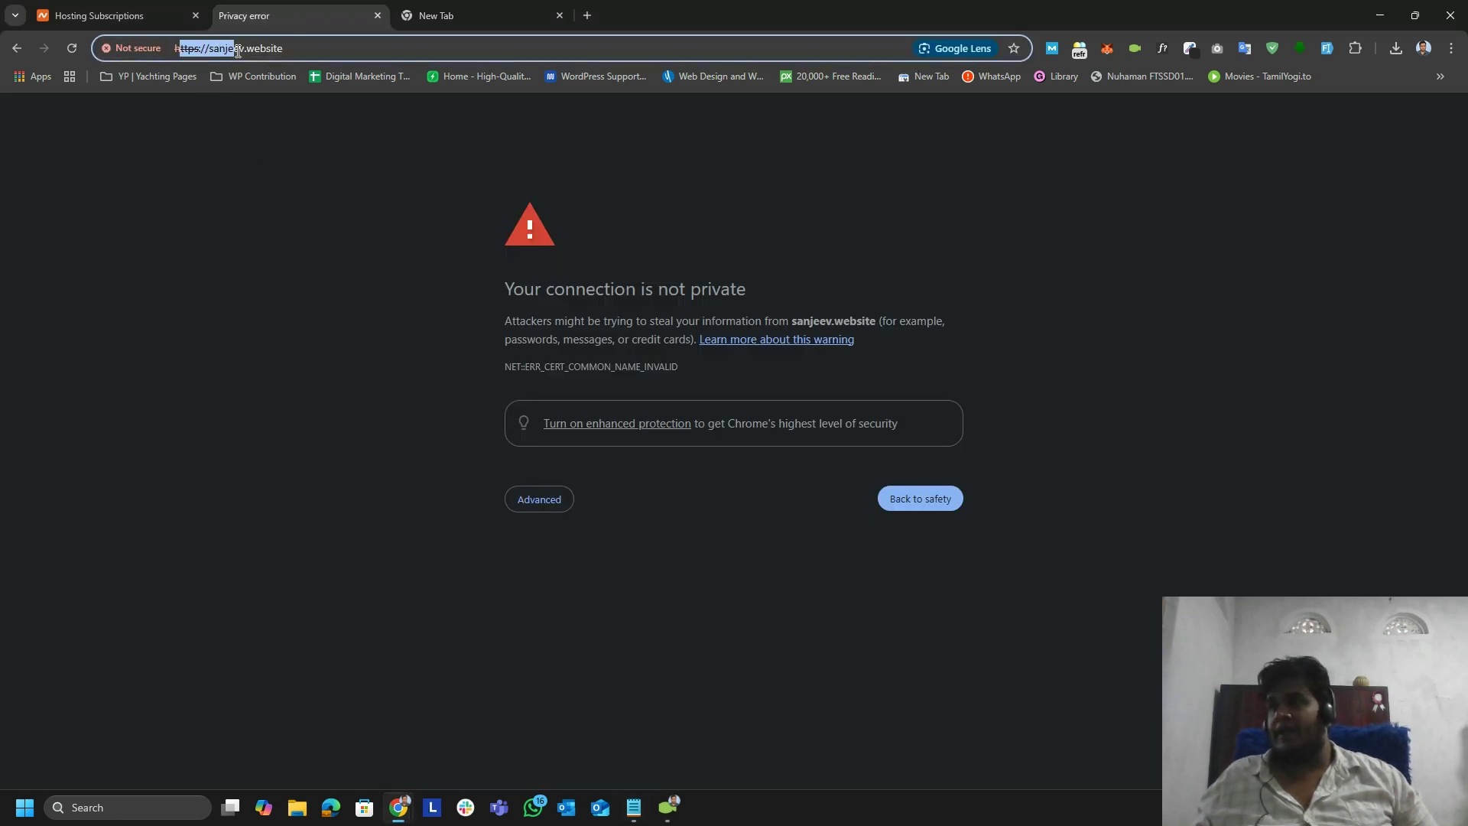
left_click(263, 58)
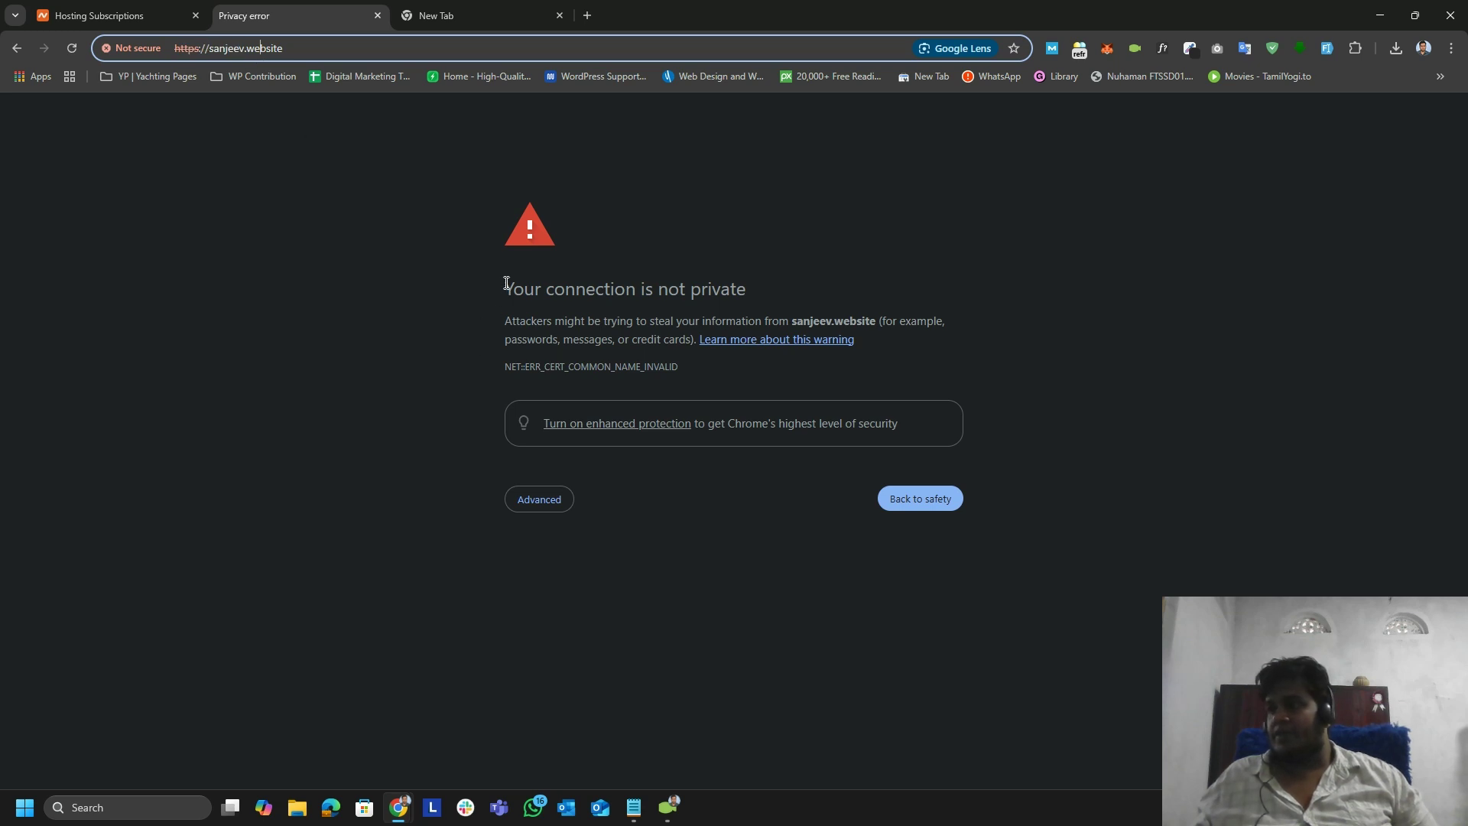
left_click_drag(506, 283, 738, 287)
left_click(673, 299)
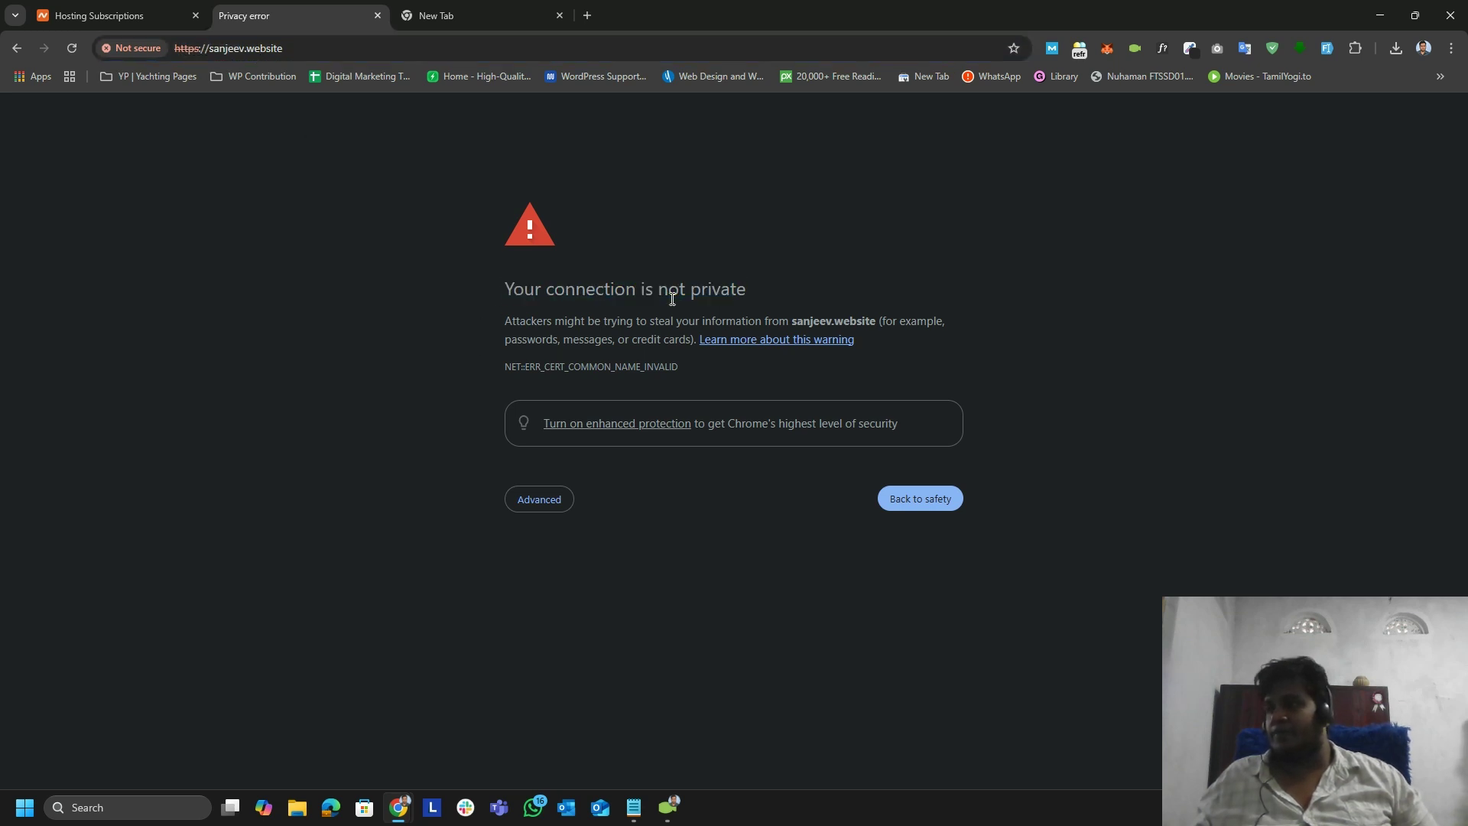
Open cPanel for sanjeev.website from Namecheap's Hosting List
left_click(118, 14)
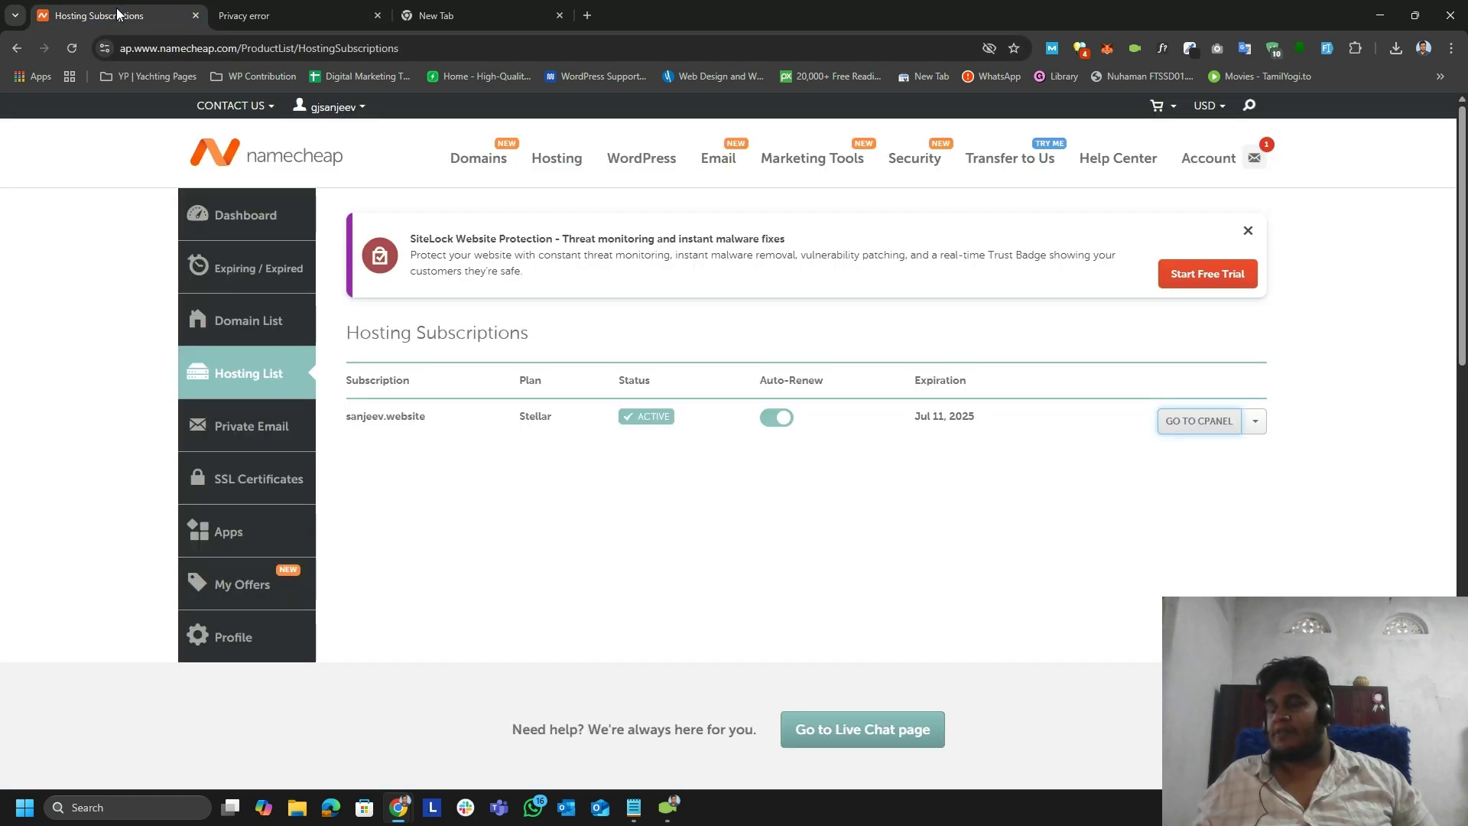
left_click(271, 214)
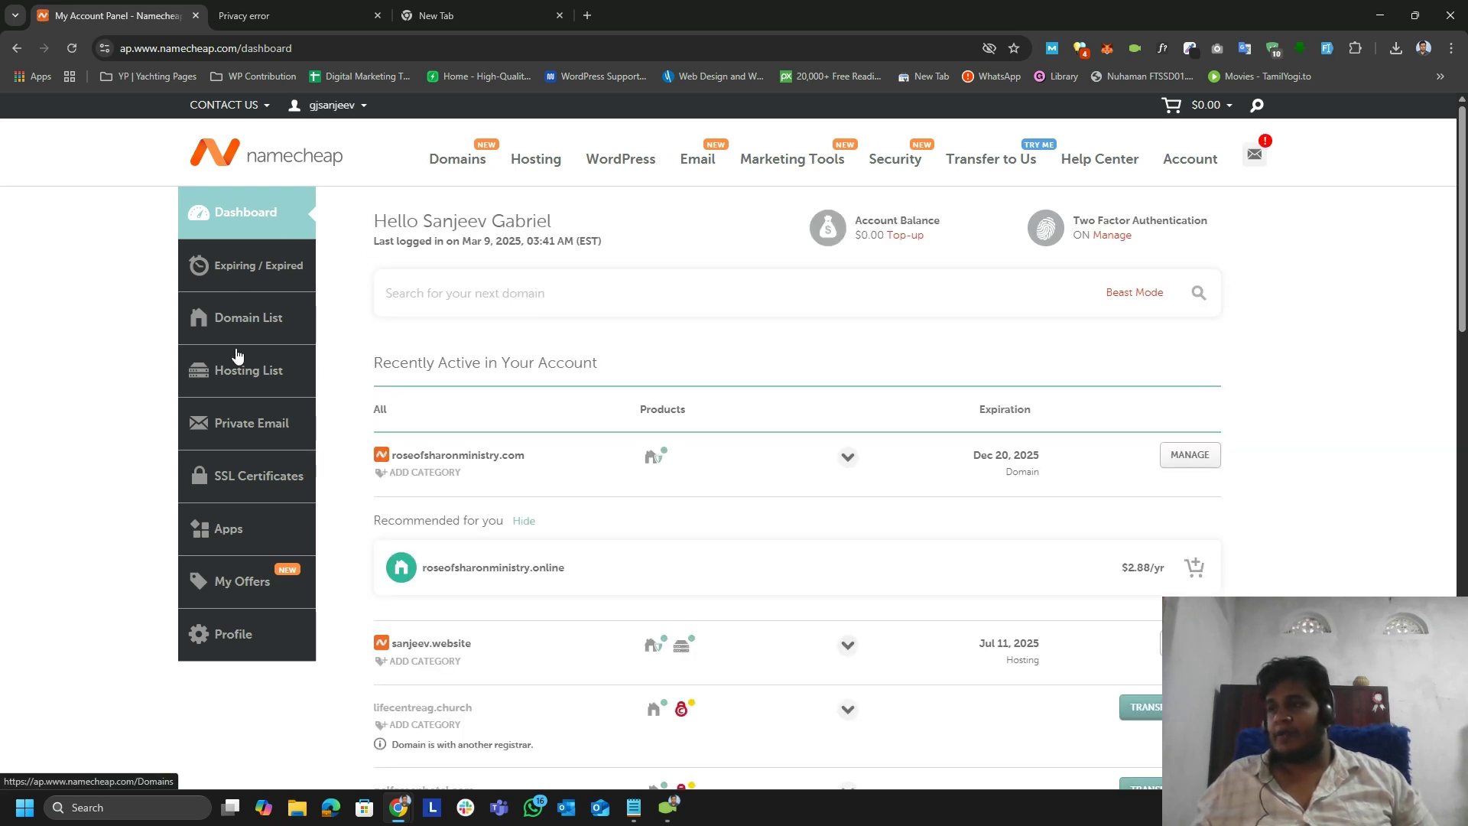
left_click(245, 375)
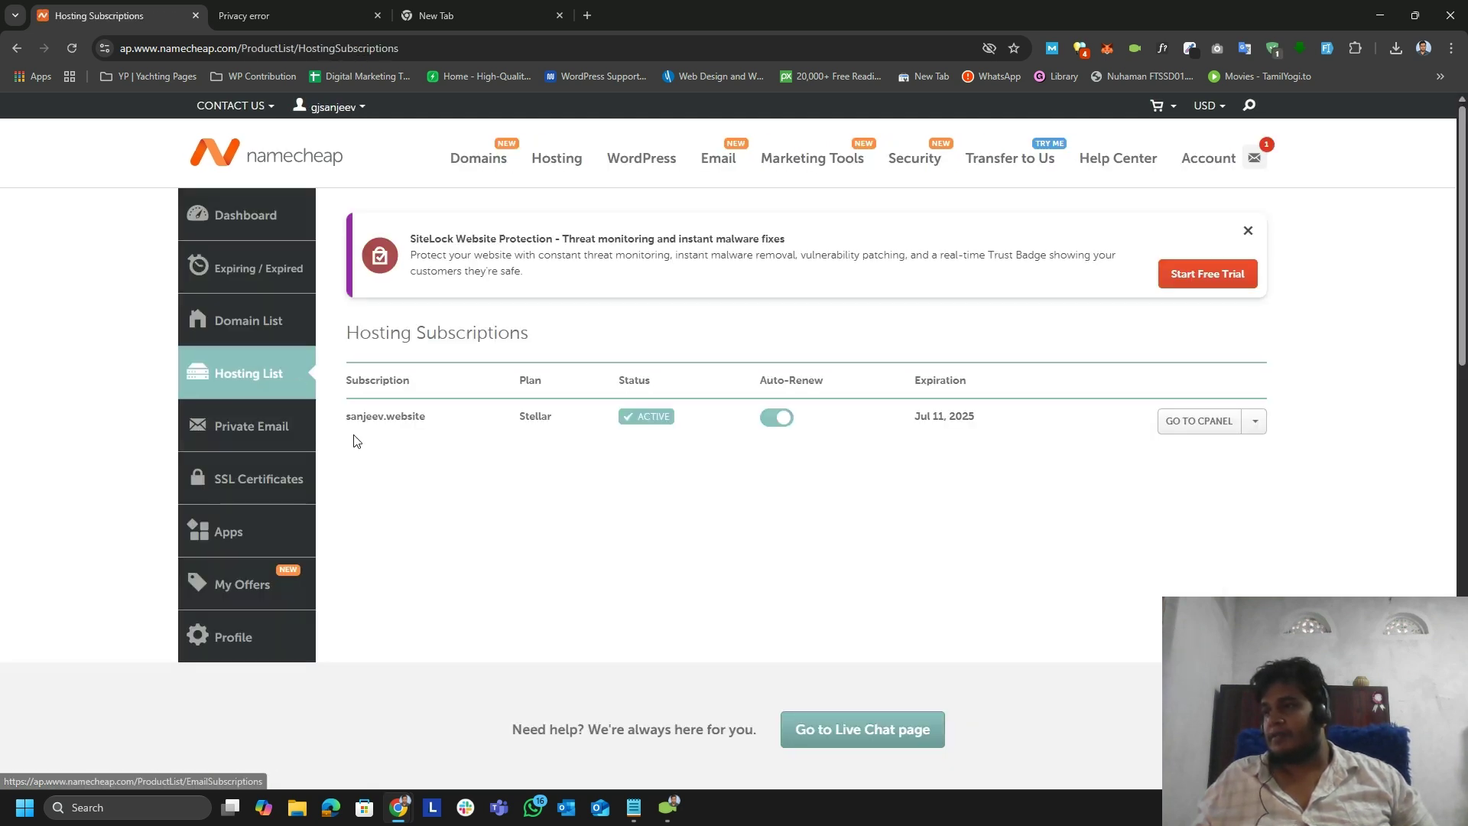
left_click_drag(346, 423, 390, 413)
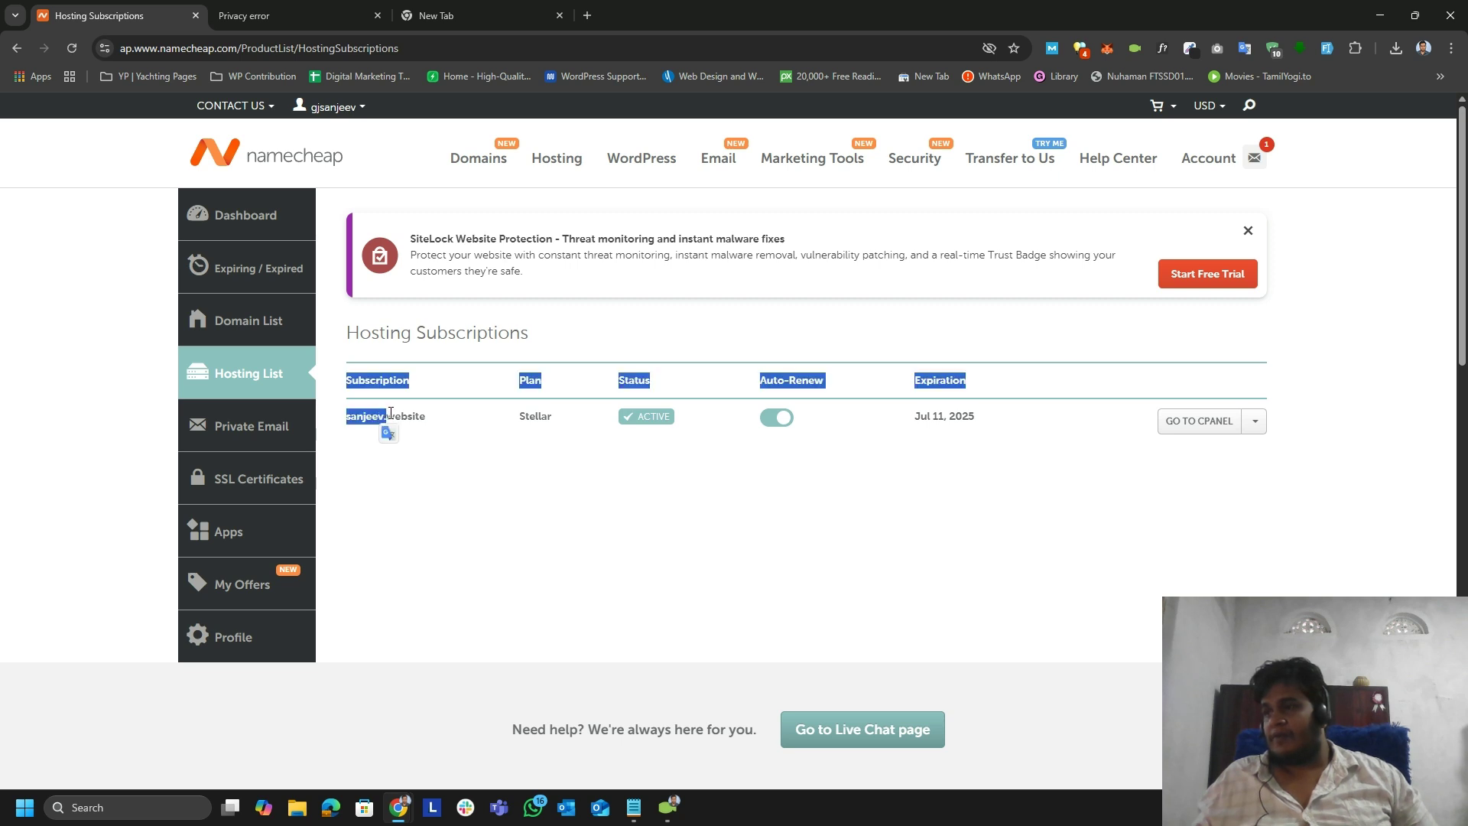
left_click(433, 436)
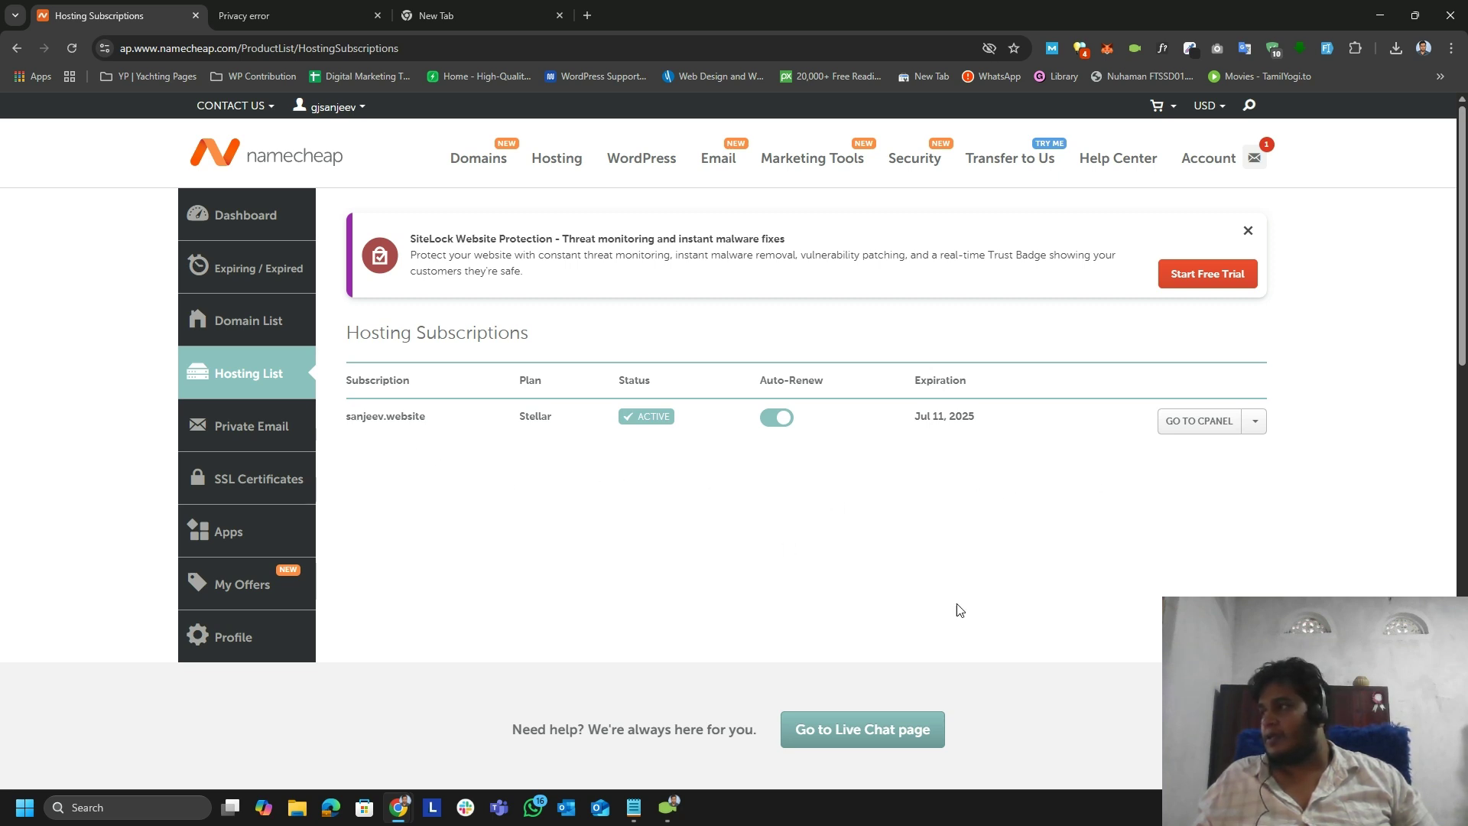
left_click(1190, 420)
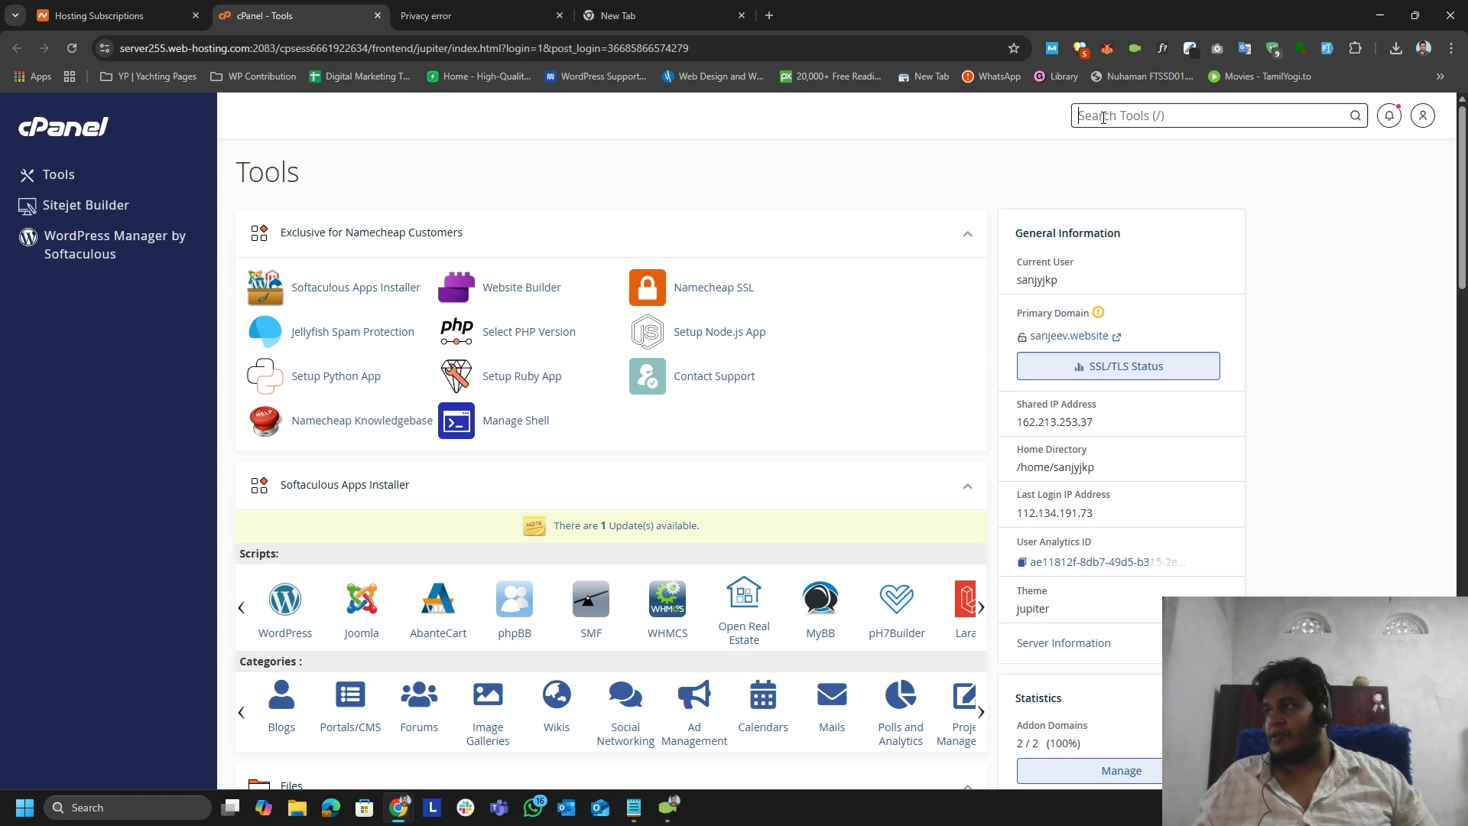
Find Manage Shell with a 'mana' tool search and check the account's SSH access setting
type("term")
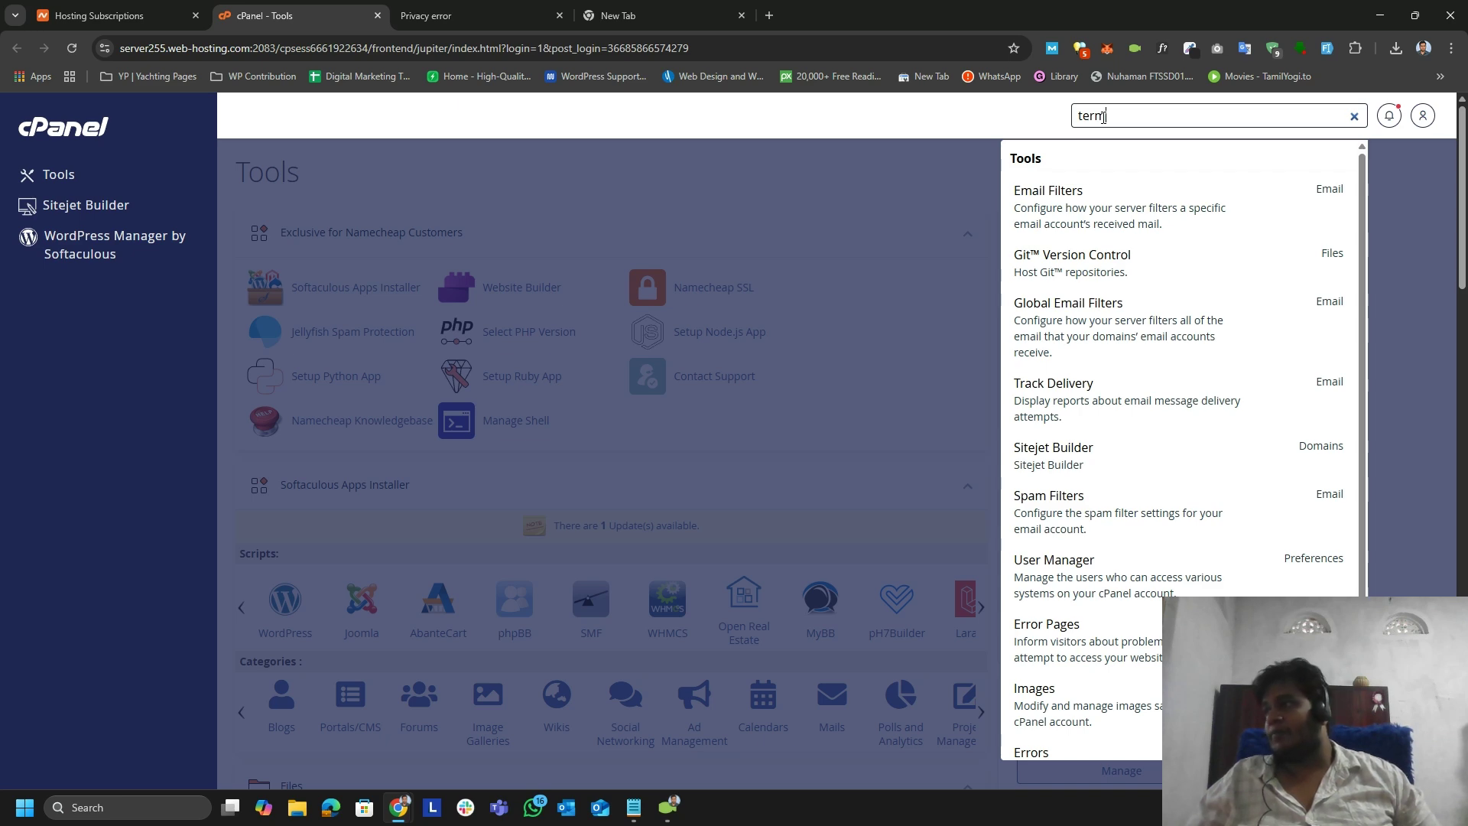
key("BackSpace")
key("BackSpace")
key("BackSpace")
key("BackSpace")
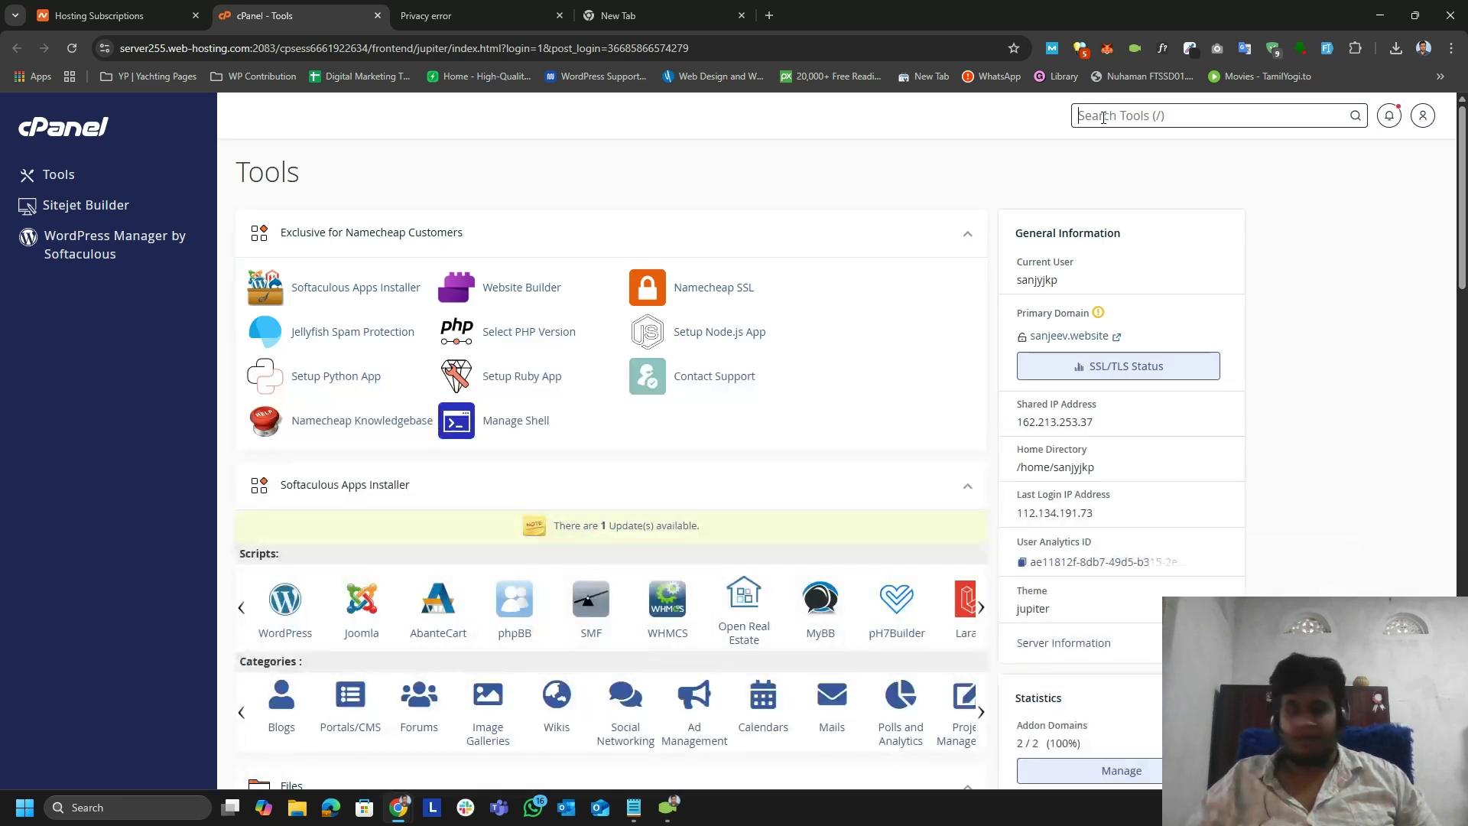
type("mana")
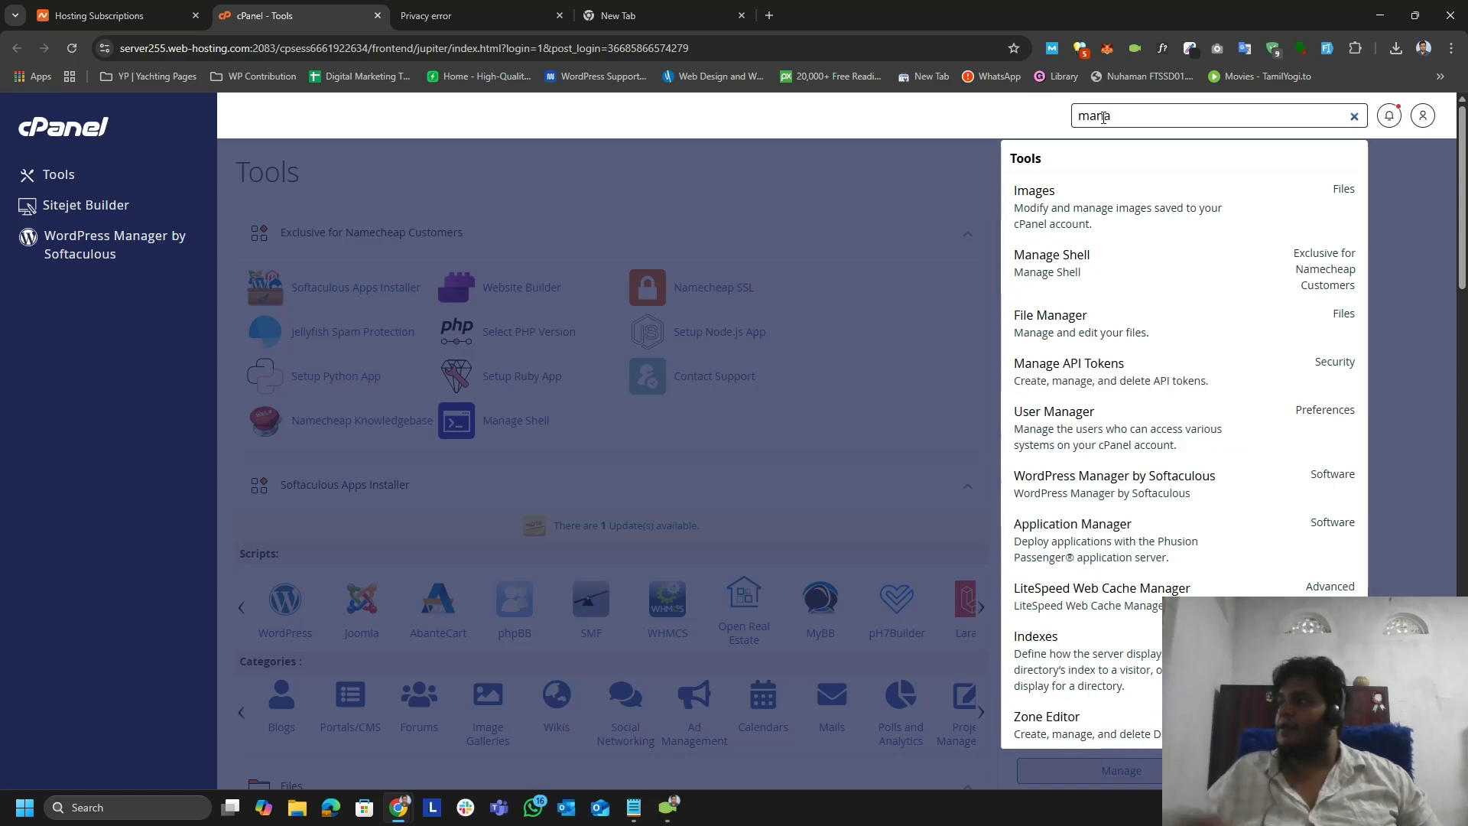
left_click(1055, 280)
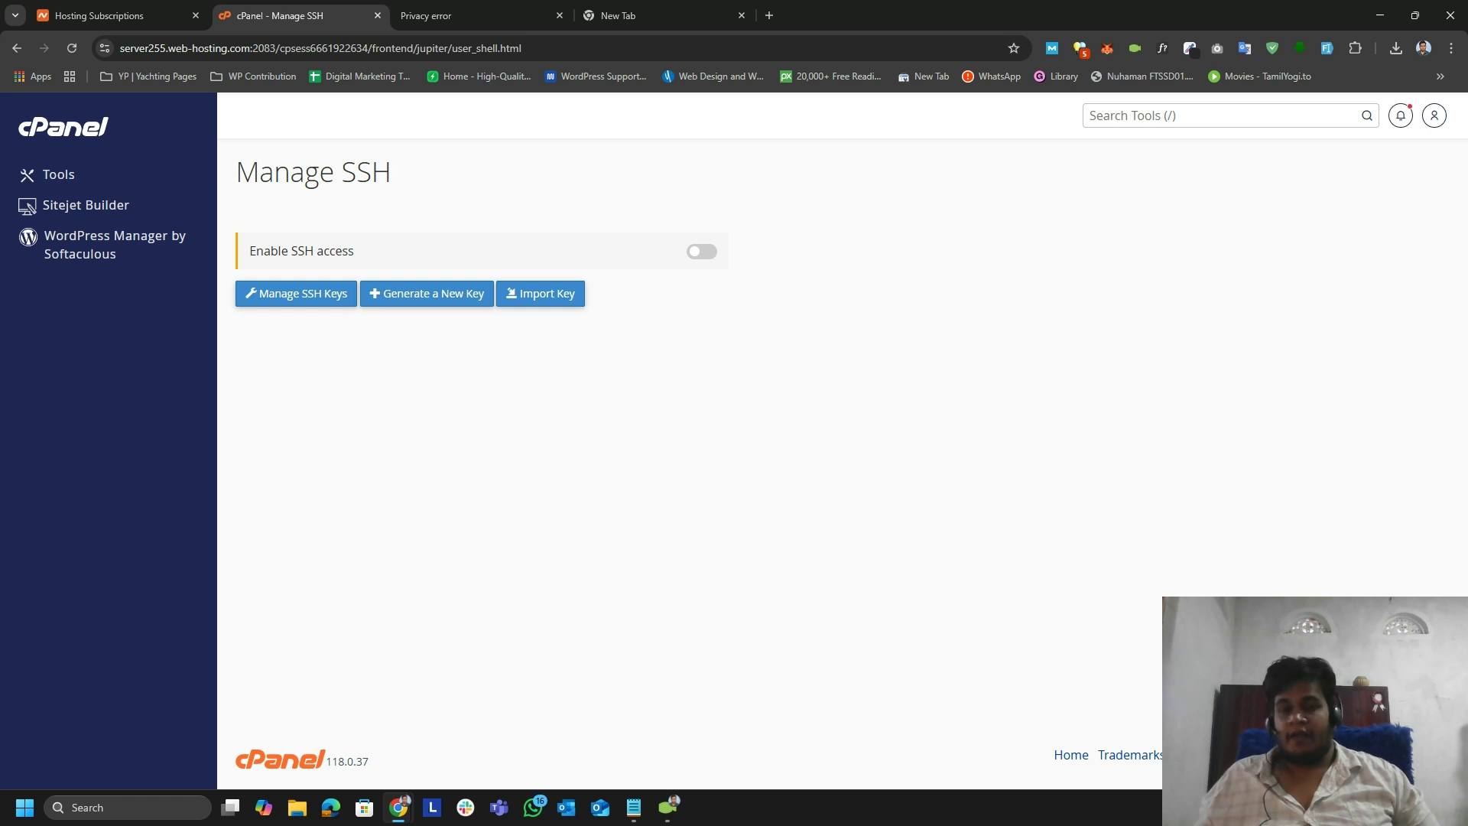
key("alt+Tab")
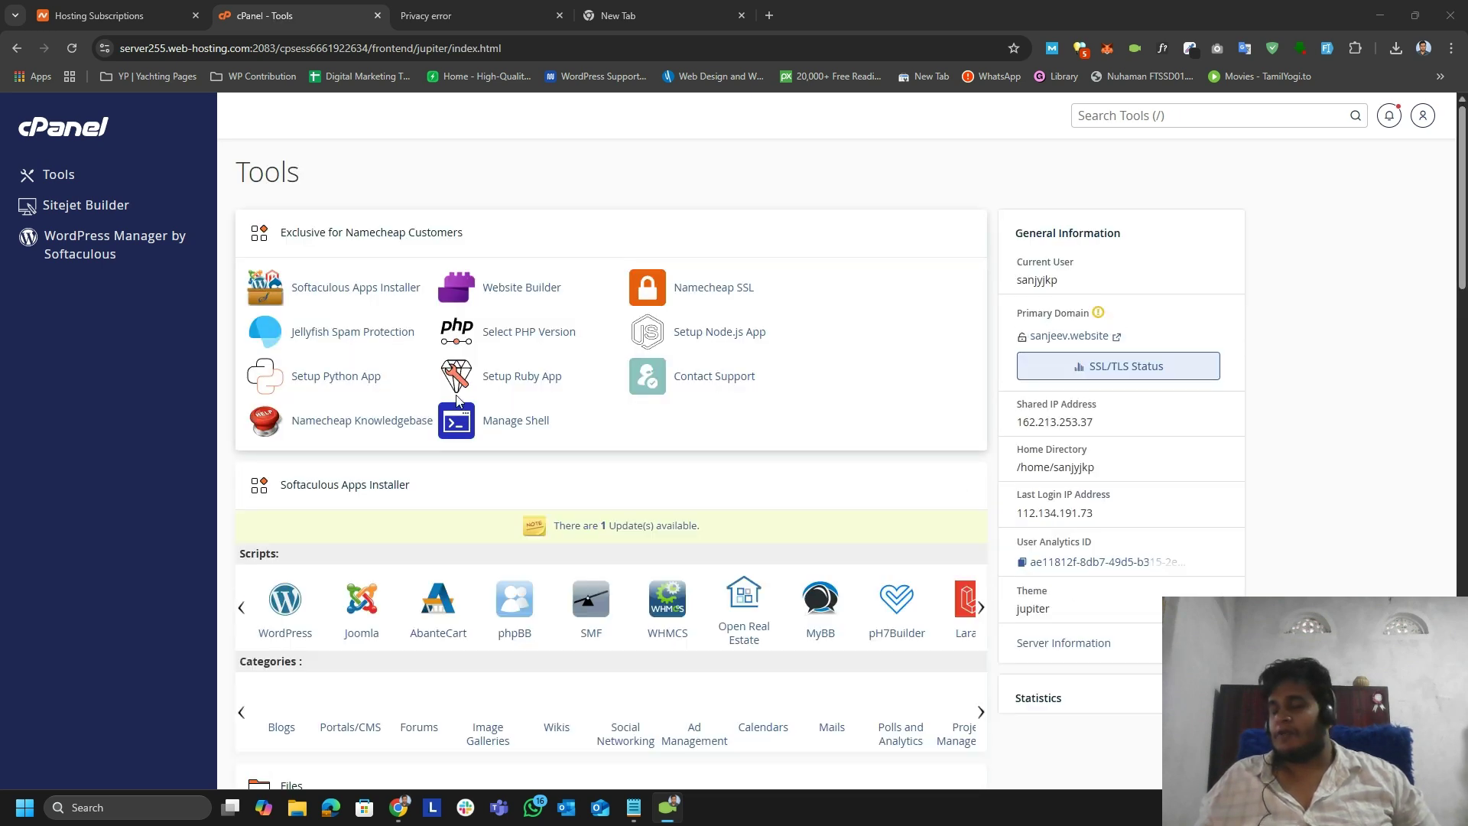
Open cPanel's Terminal through a 'term' search, with a second Tools page in another tab
left_click(1150, 118)
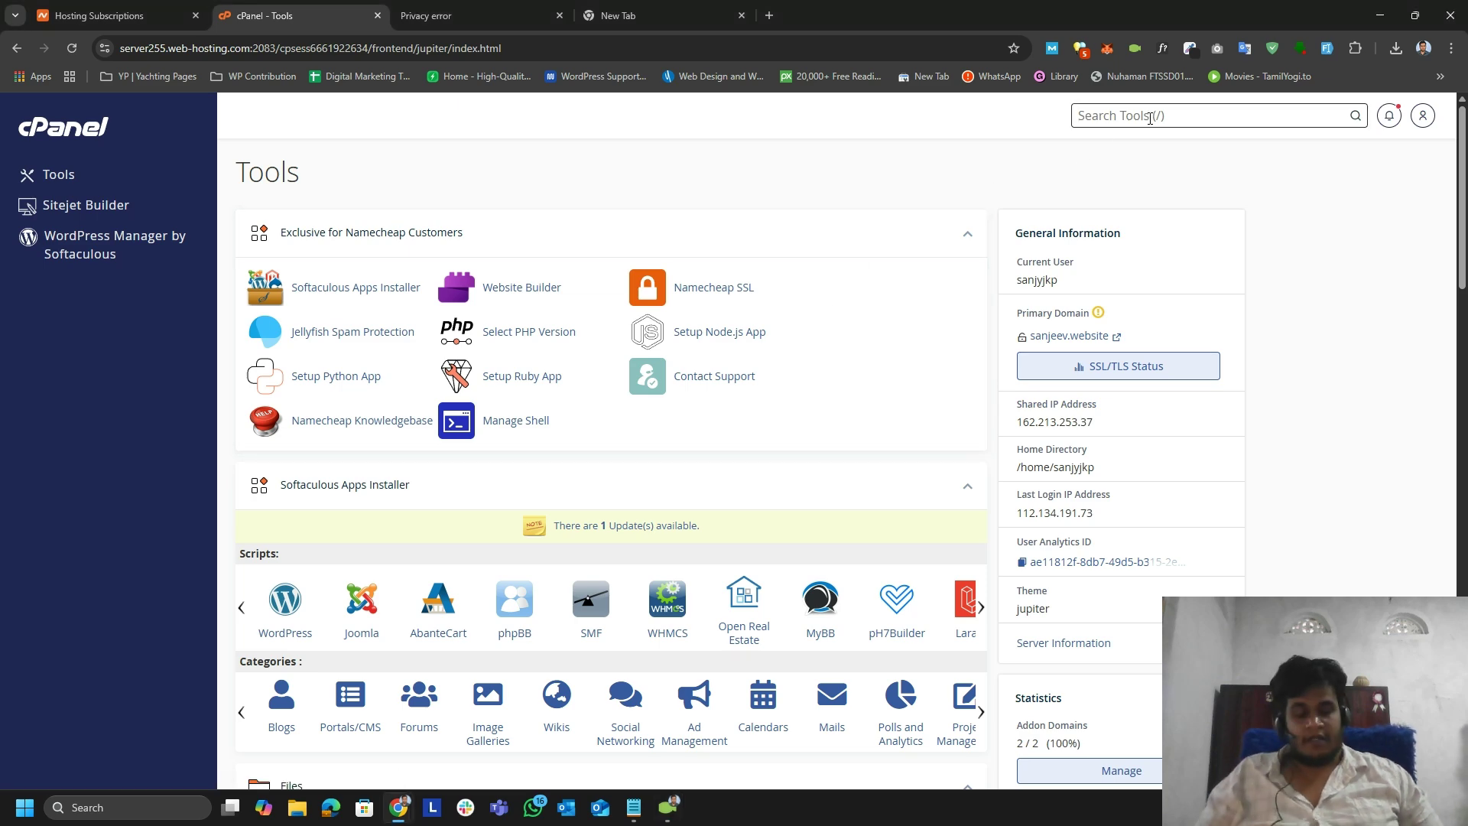
type("term")
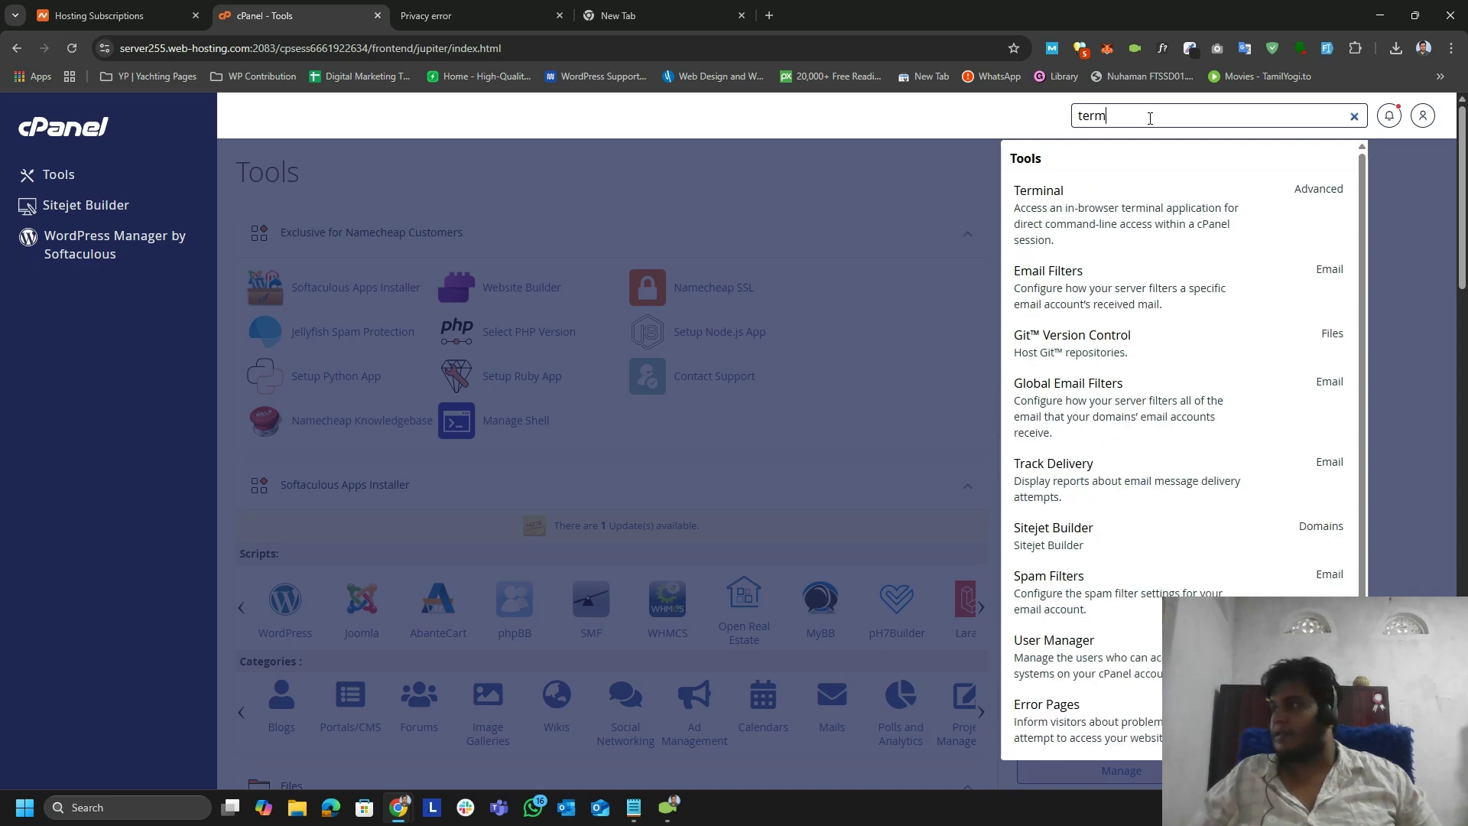
left_click(1034, 212)
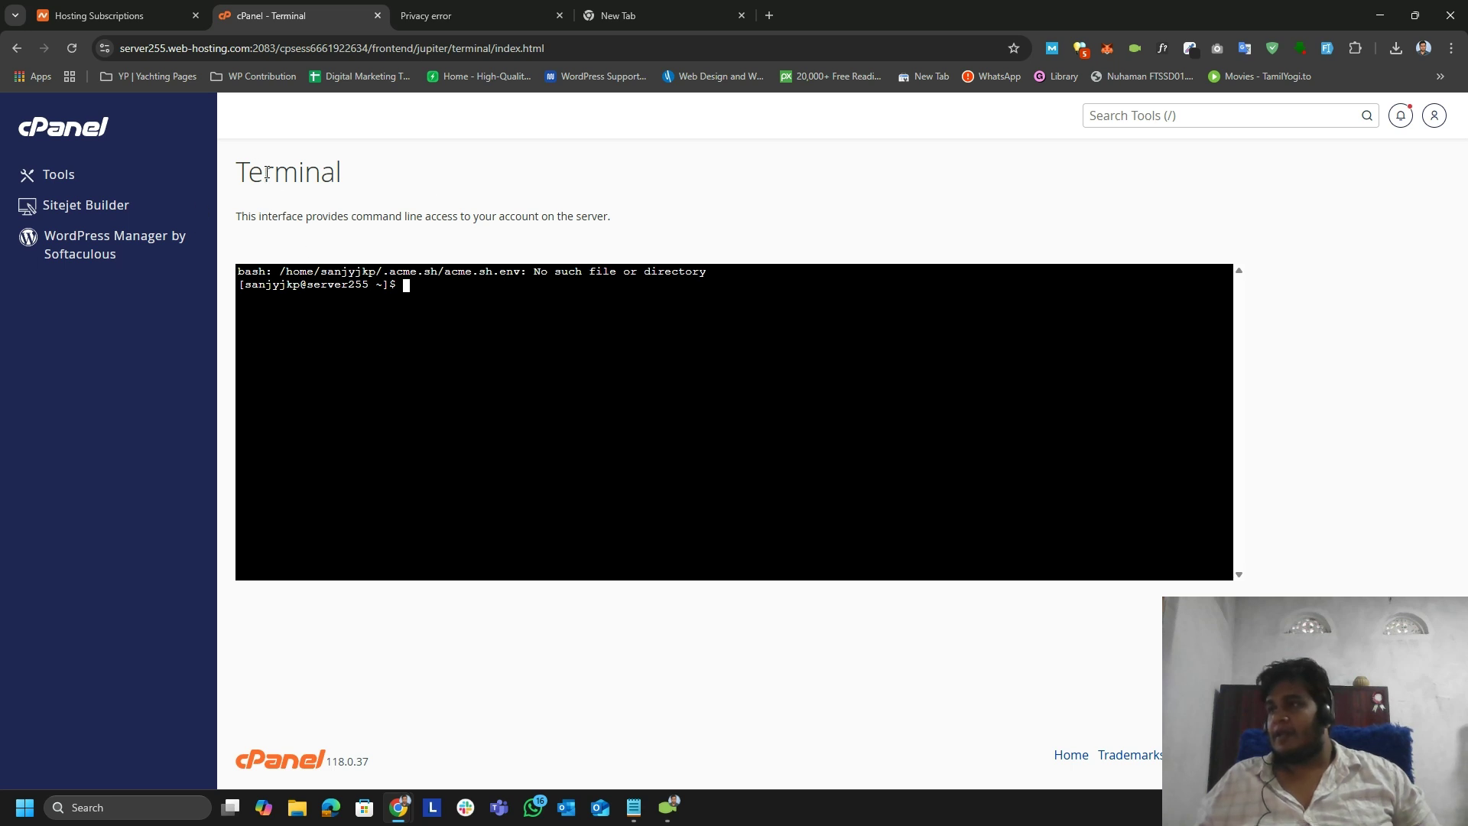
middle_click(84, 136)
left_click(501, 2)
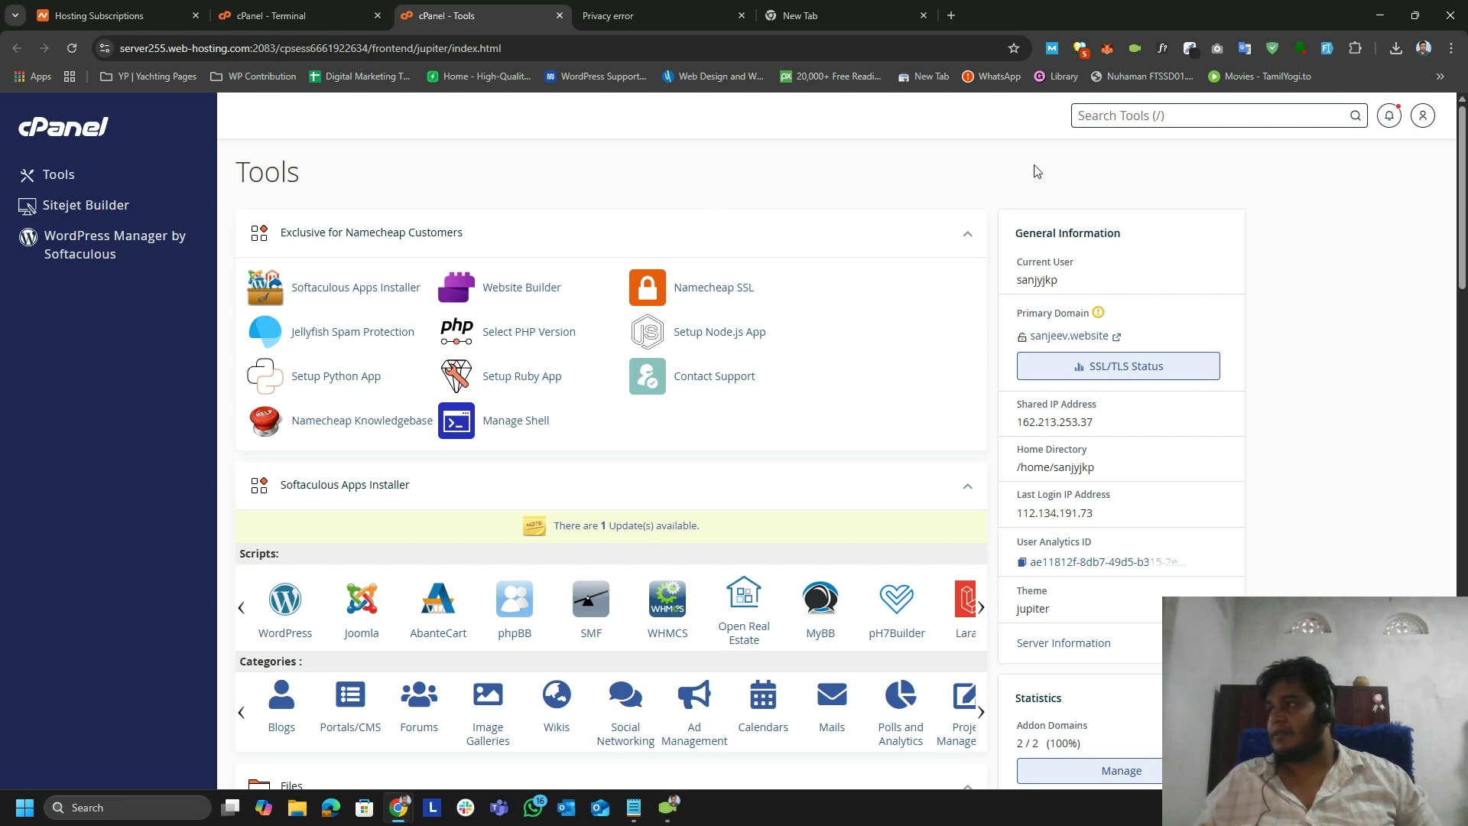
Go to SSL/TLS 'Manage SSL sites' and review the installed SSL websites, including the expired bethelchapel.church certificate
type("ss")
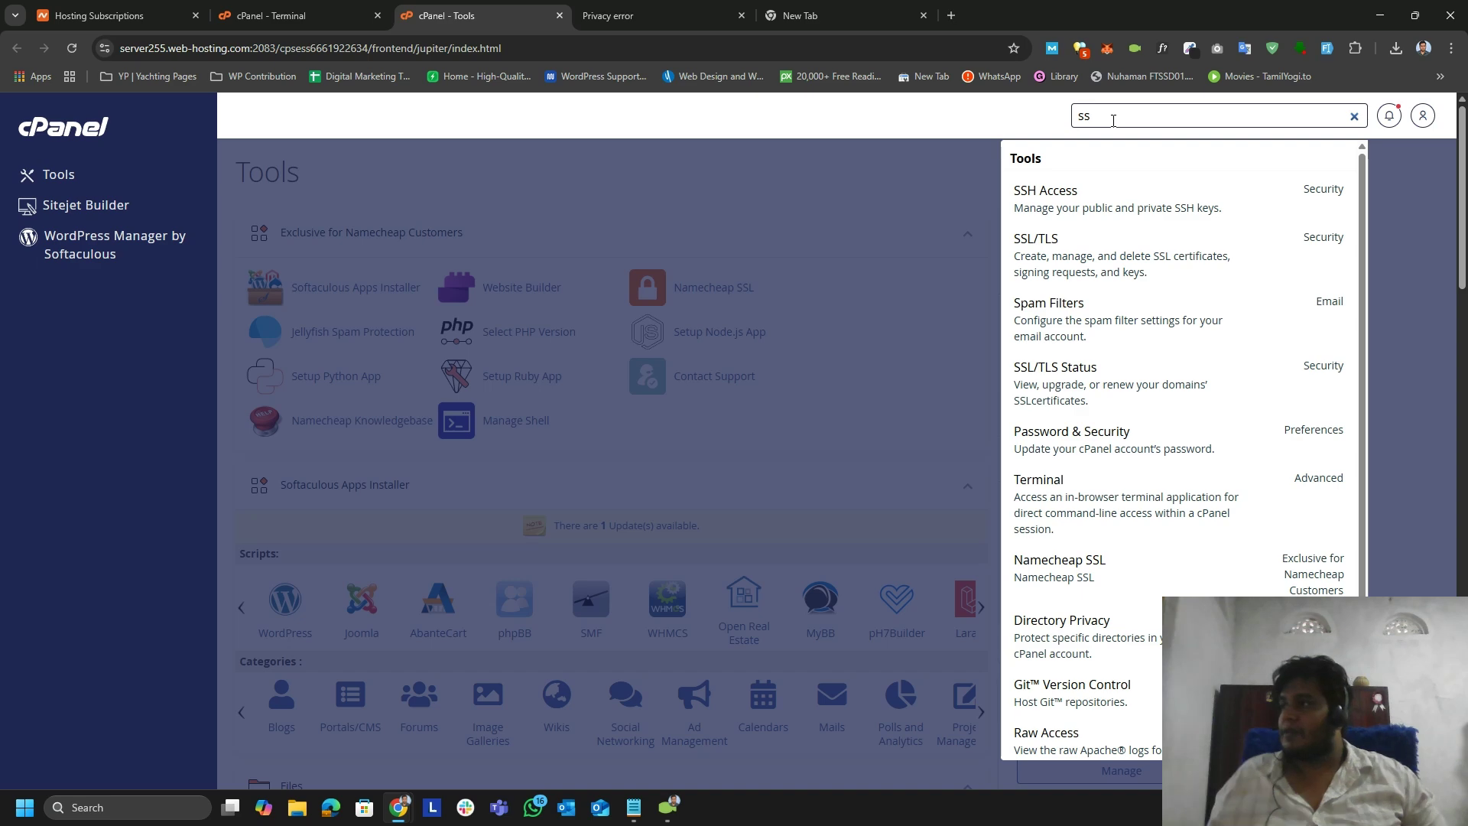
left_click(1054, 243)
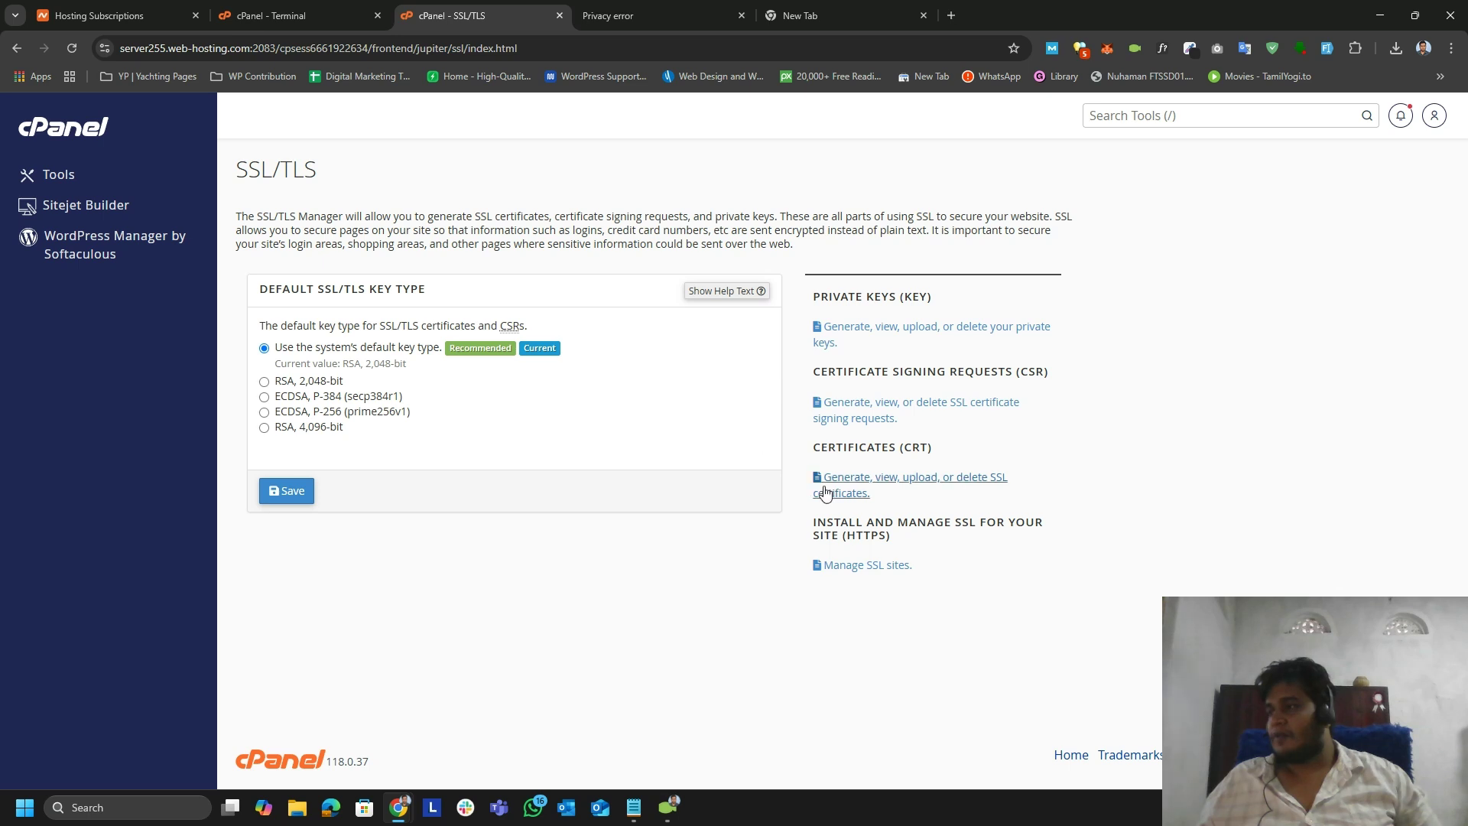
left_click(874, 574)
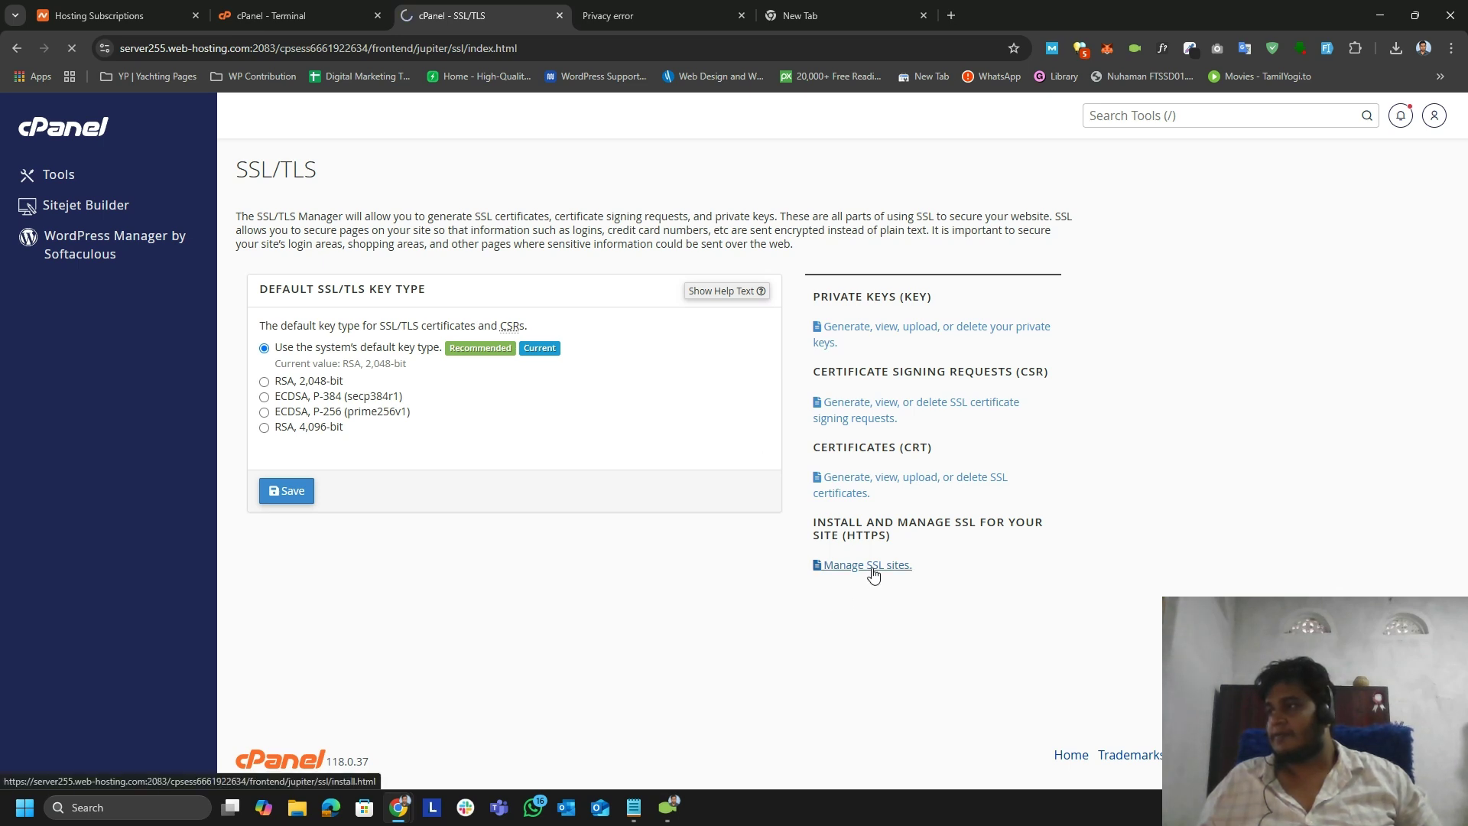
scroll(837, 547, "down", 5)
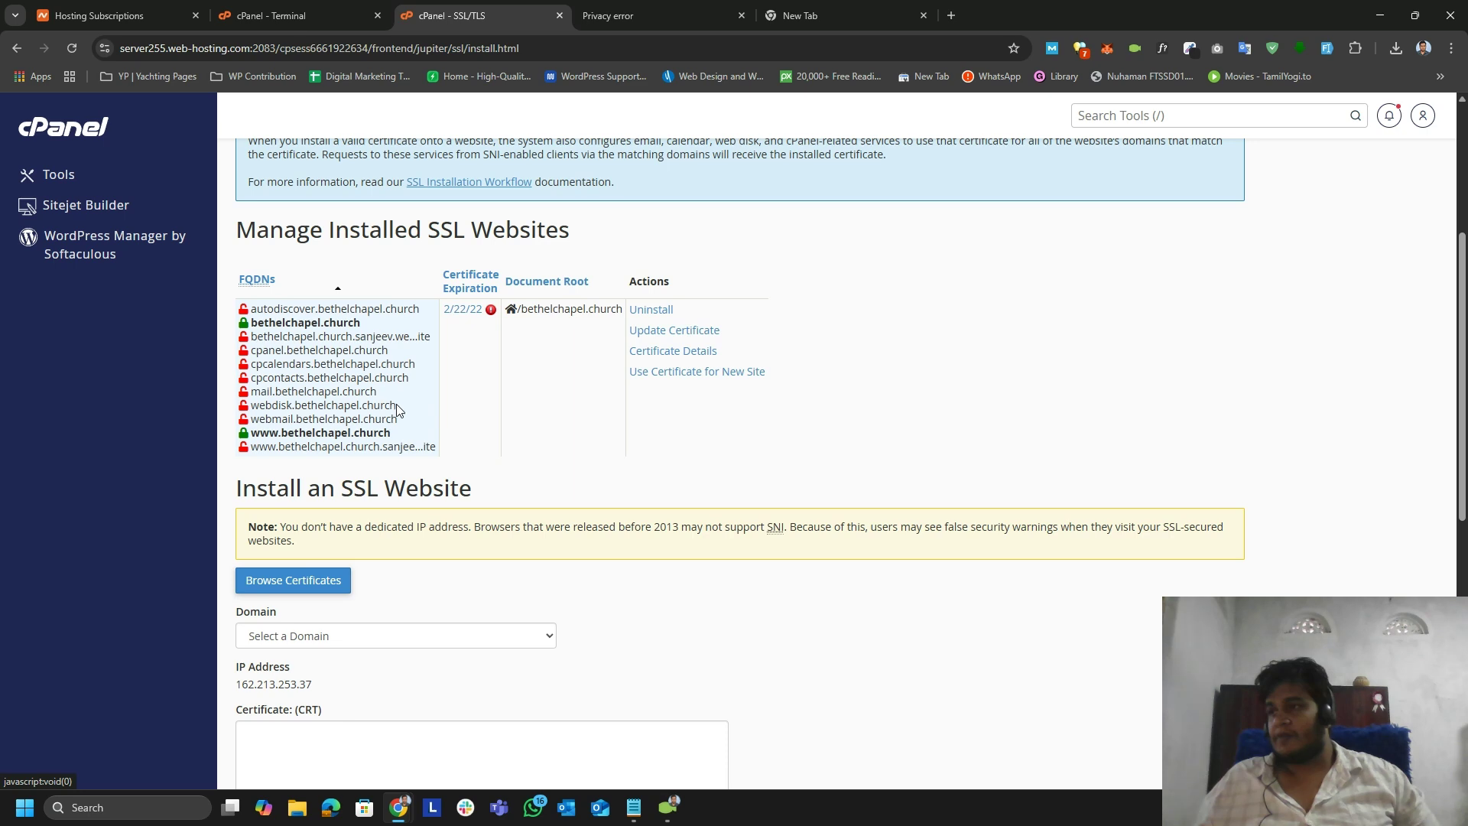
left_click_drag(302, 364, 397, 420)
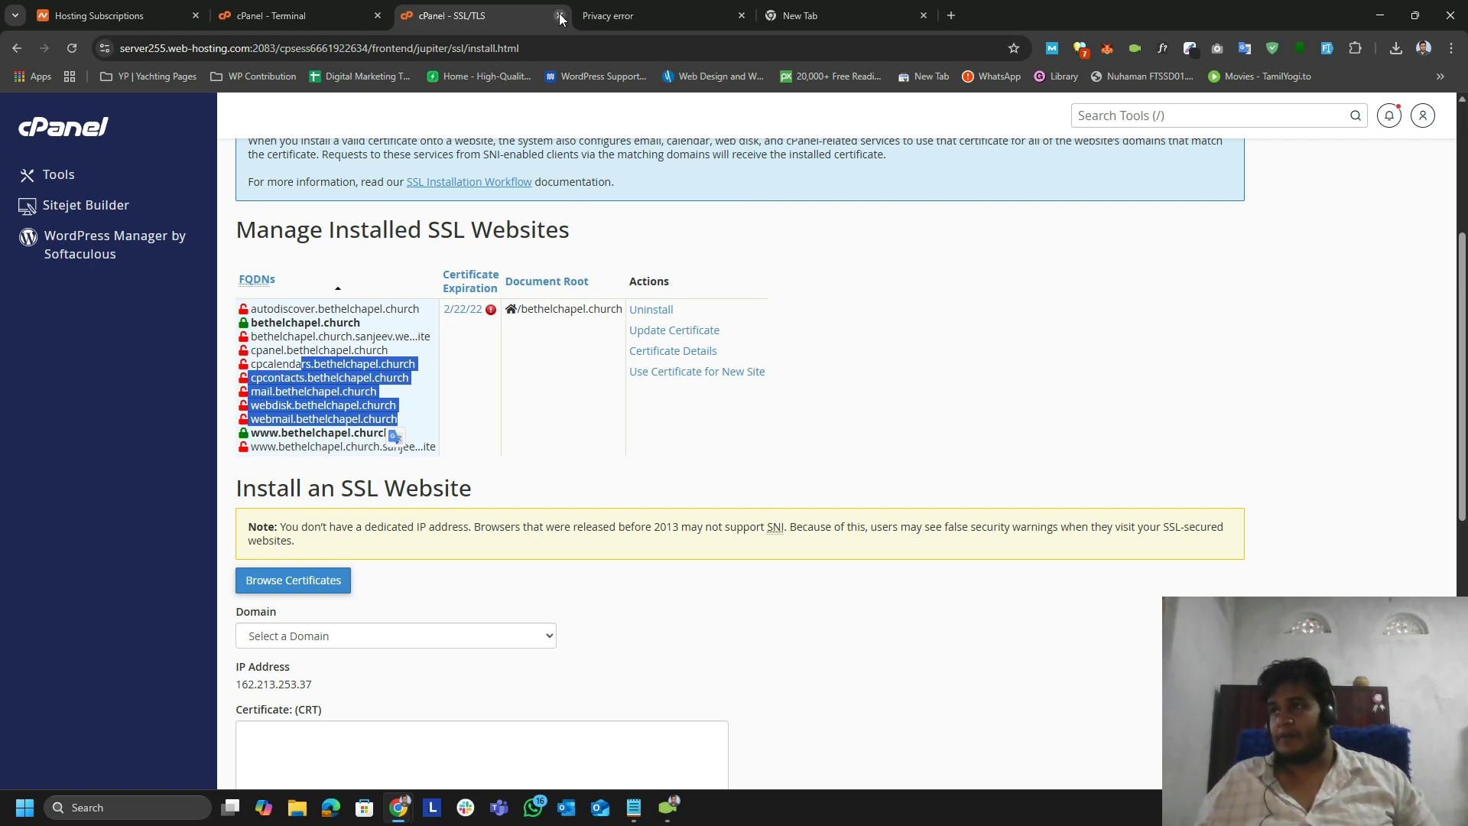
left_click(309, 13)
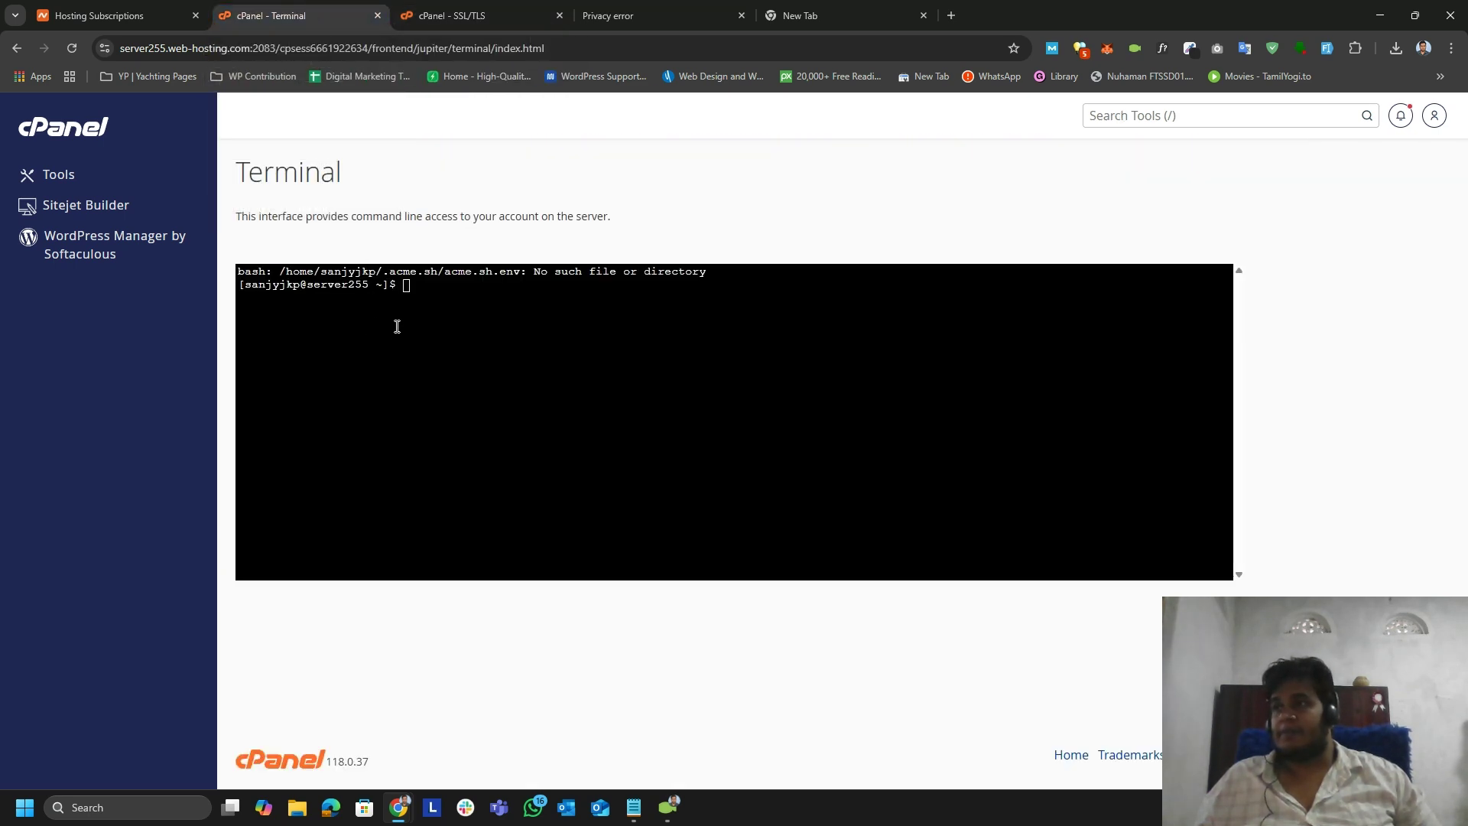
key("alt+Tab")
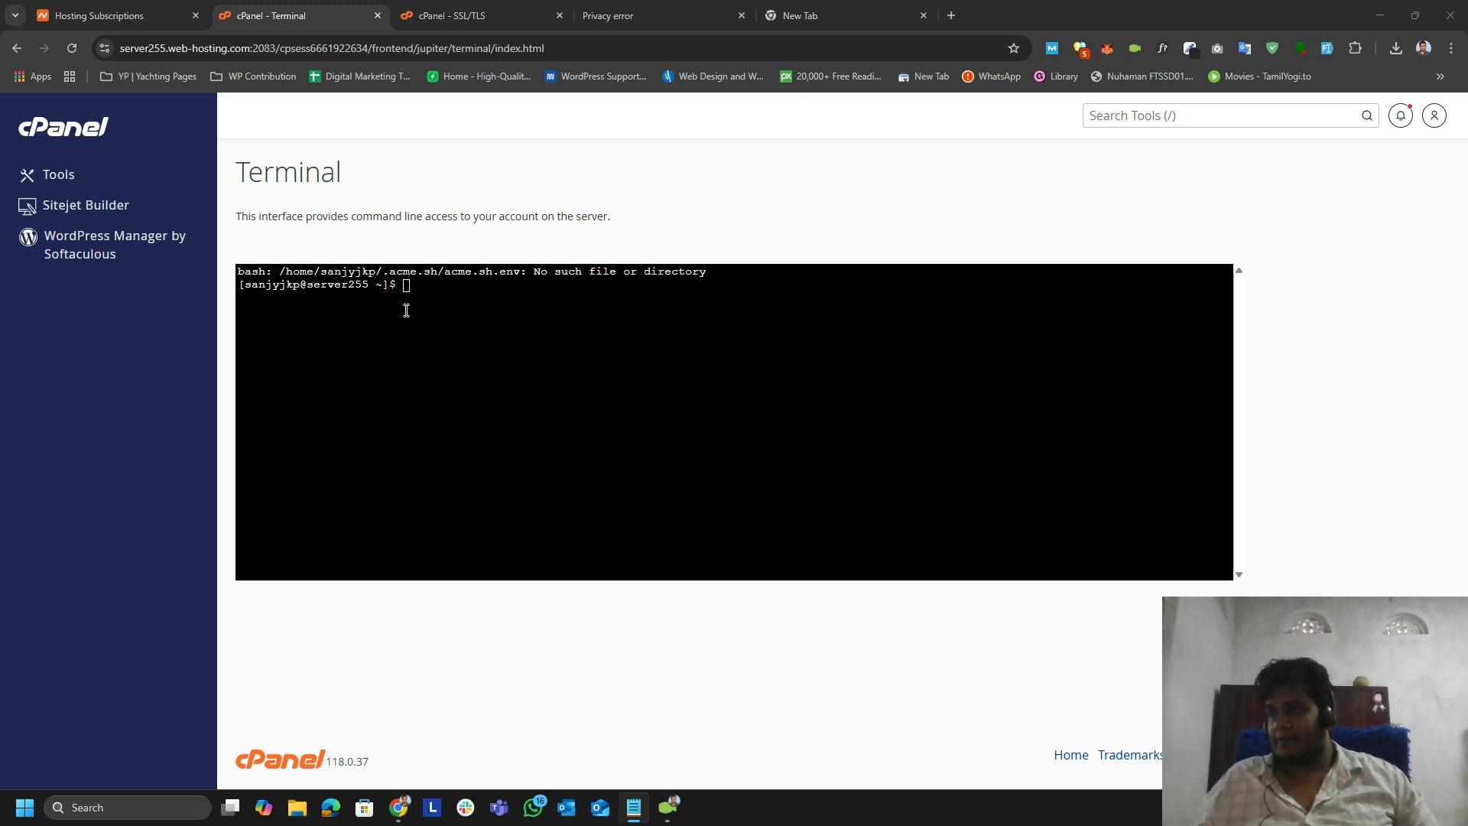
left_click(409, 285)
right_click(409, 285)
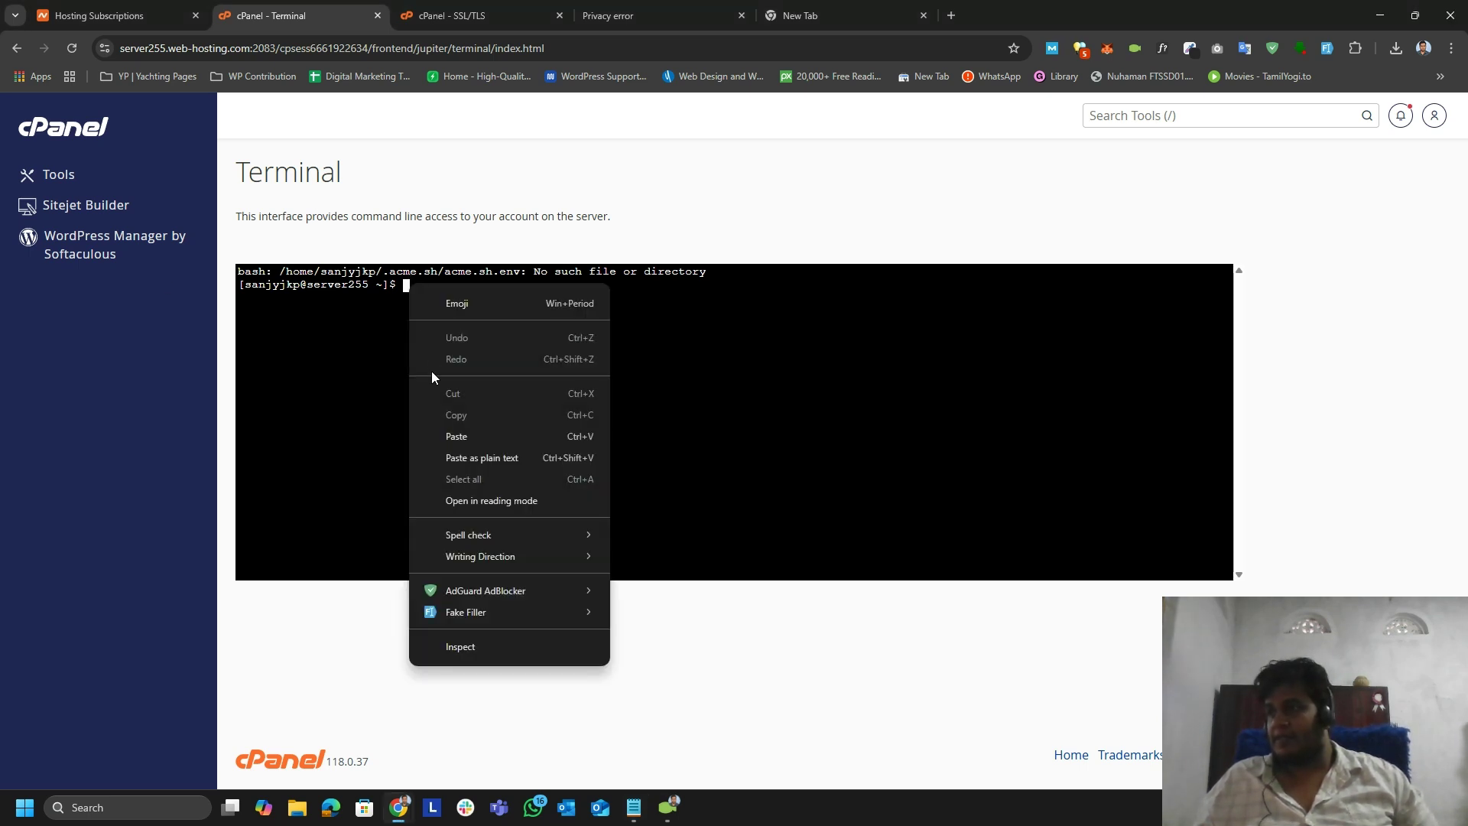
left_click(451, 436)
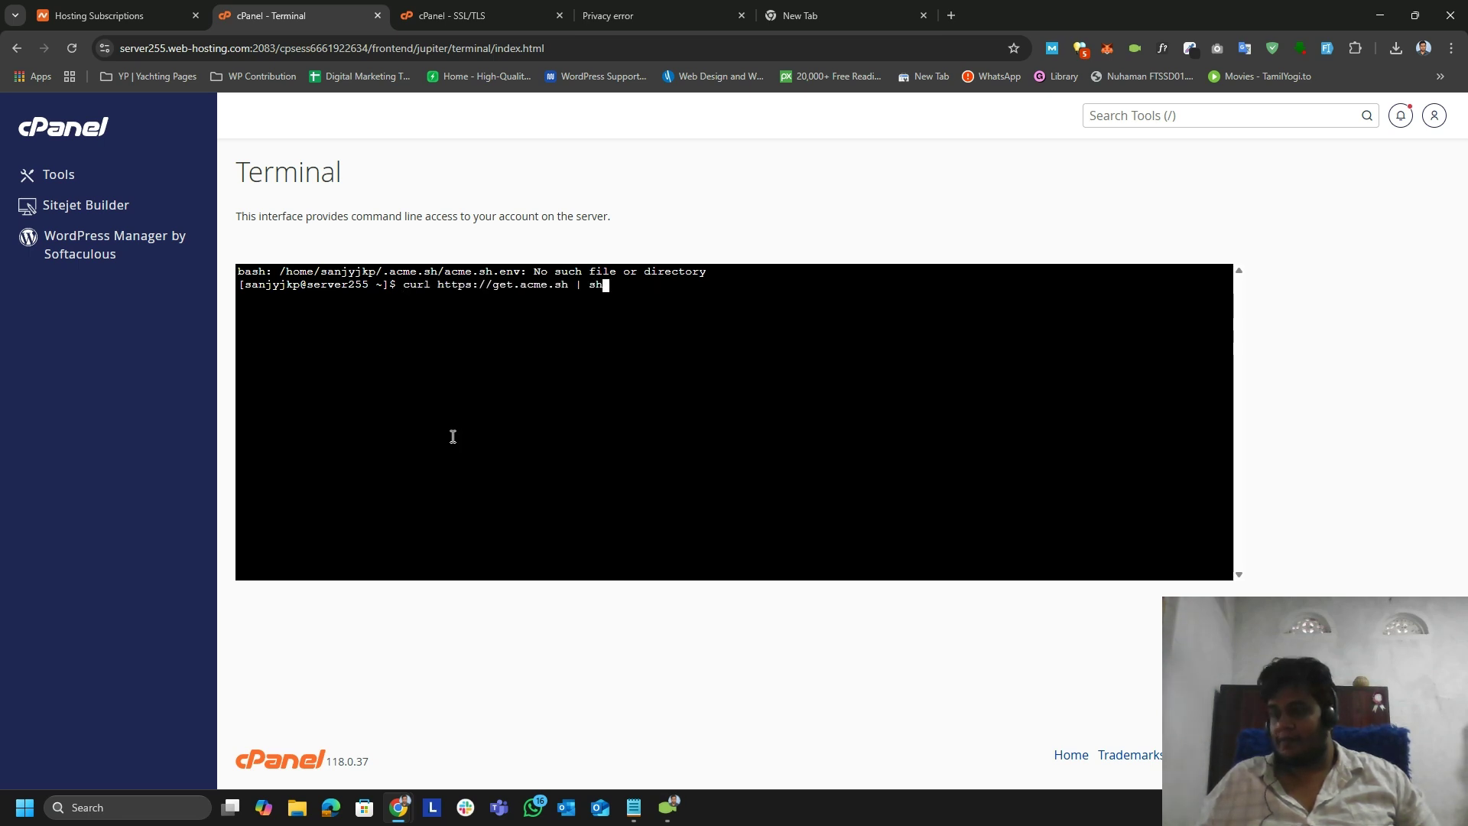
key("Return")
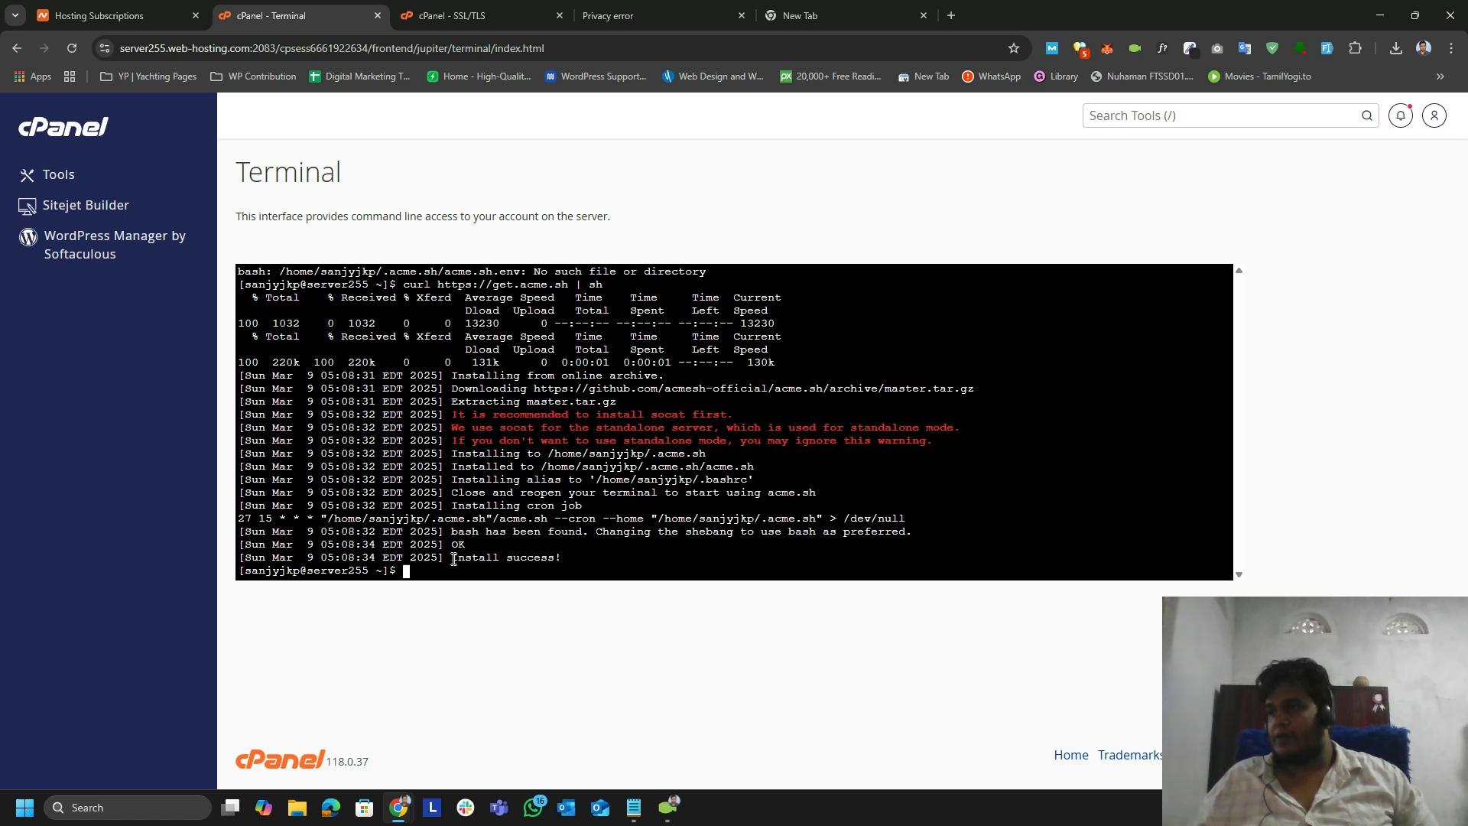
left_click_drag(451, 557, 565, 558)
left_click(567, 506)
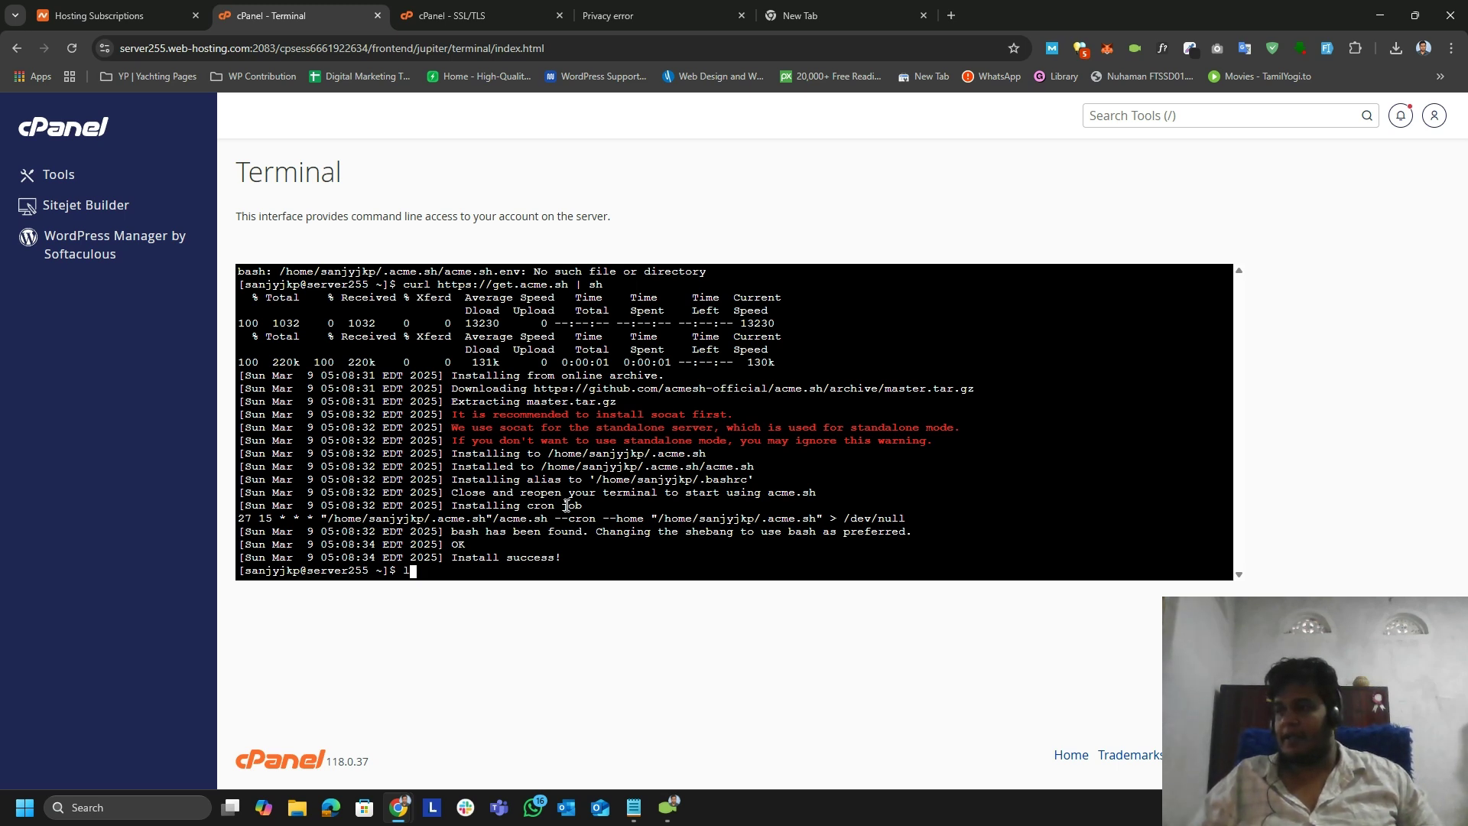
Run ls and pwd in the Terminal to list the home directory and show its path
type("ls")
key("Return")
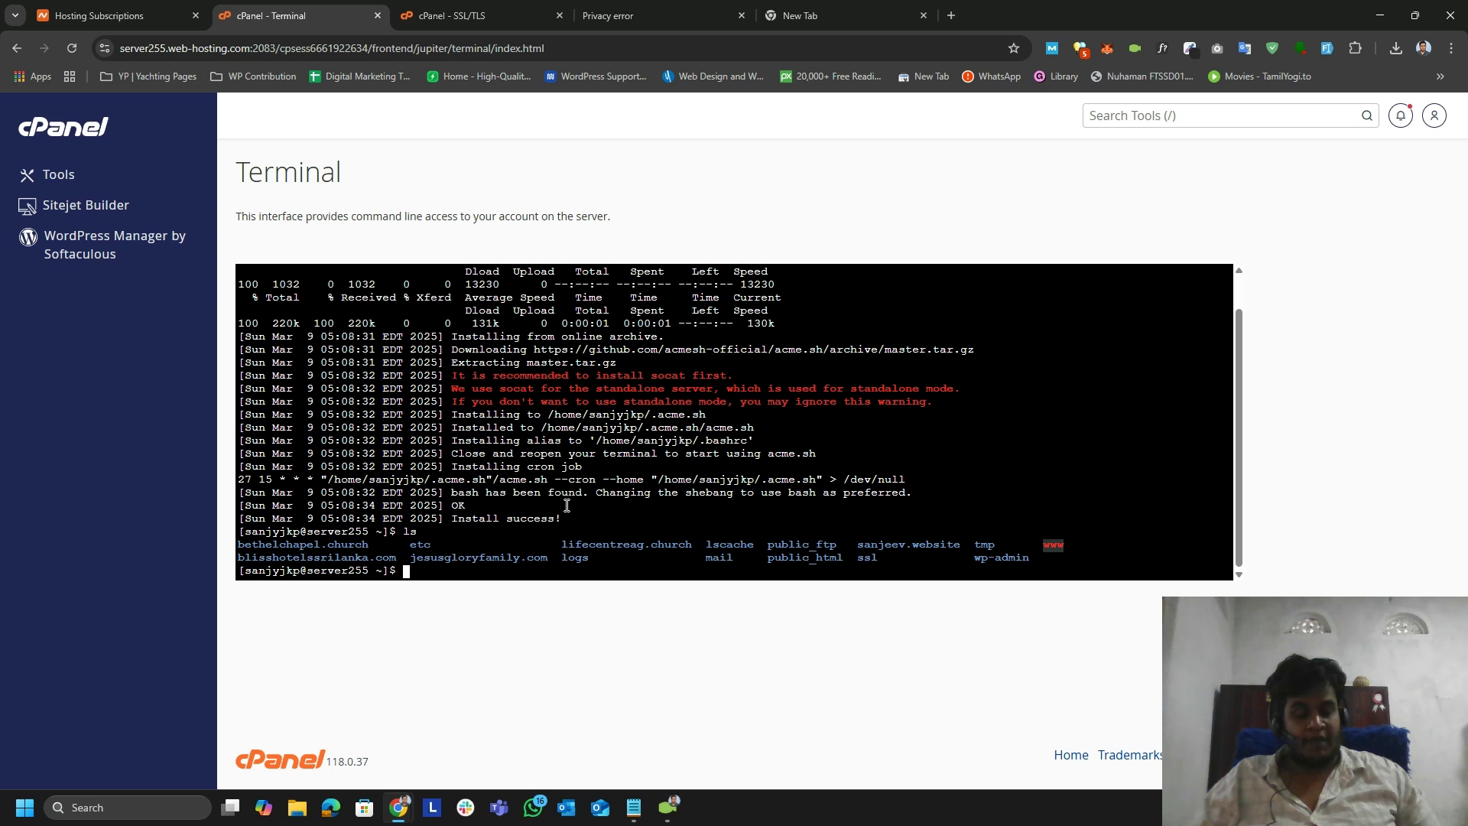
type("pwd")
key("Return")
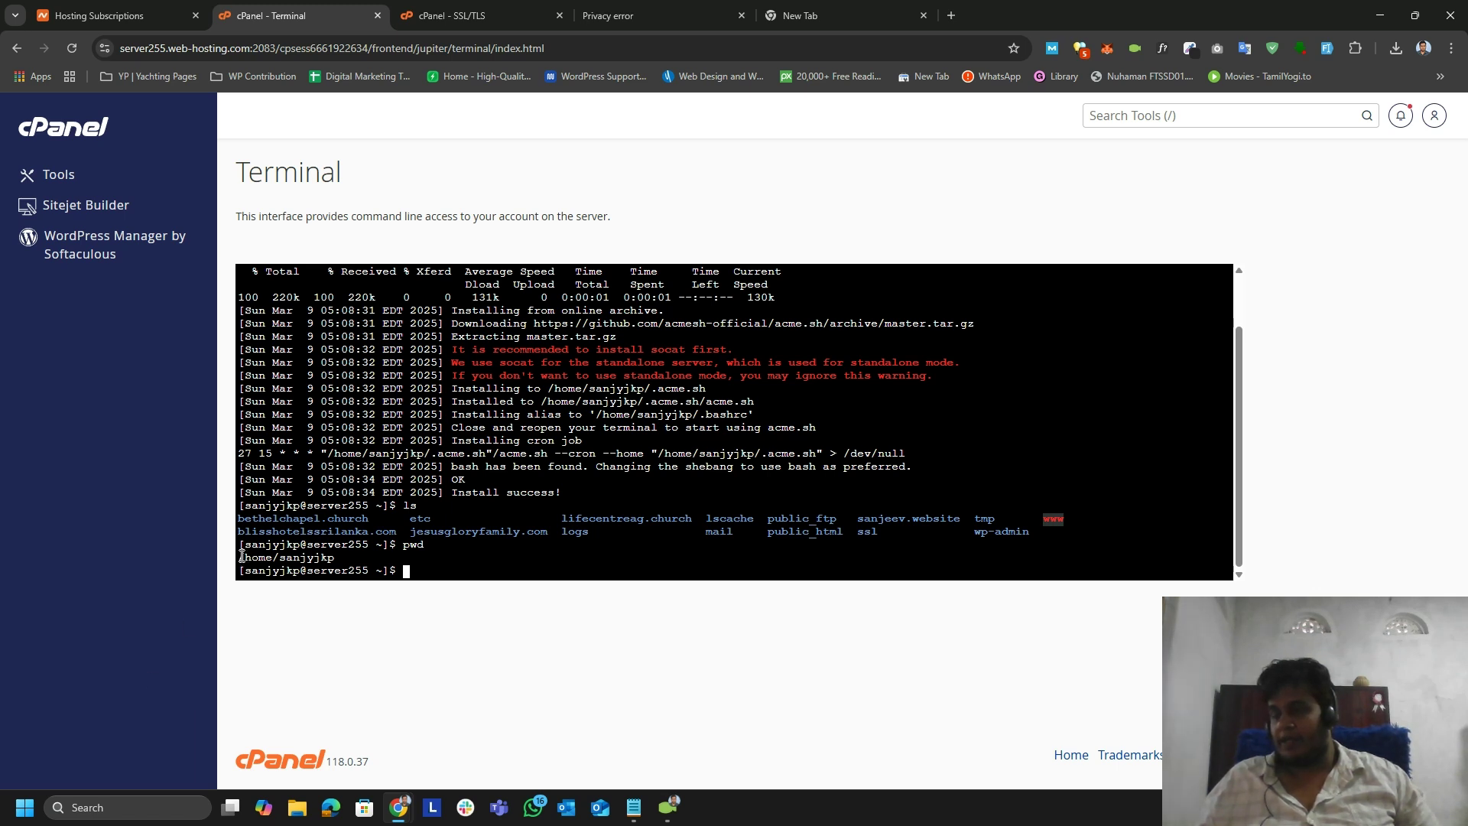
left_click_drag(238, 558, 334, 557)
left_click(319, 557)
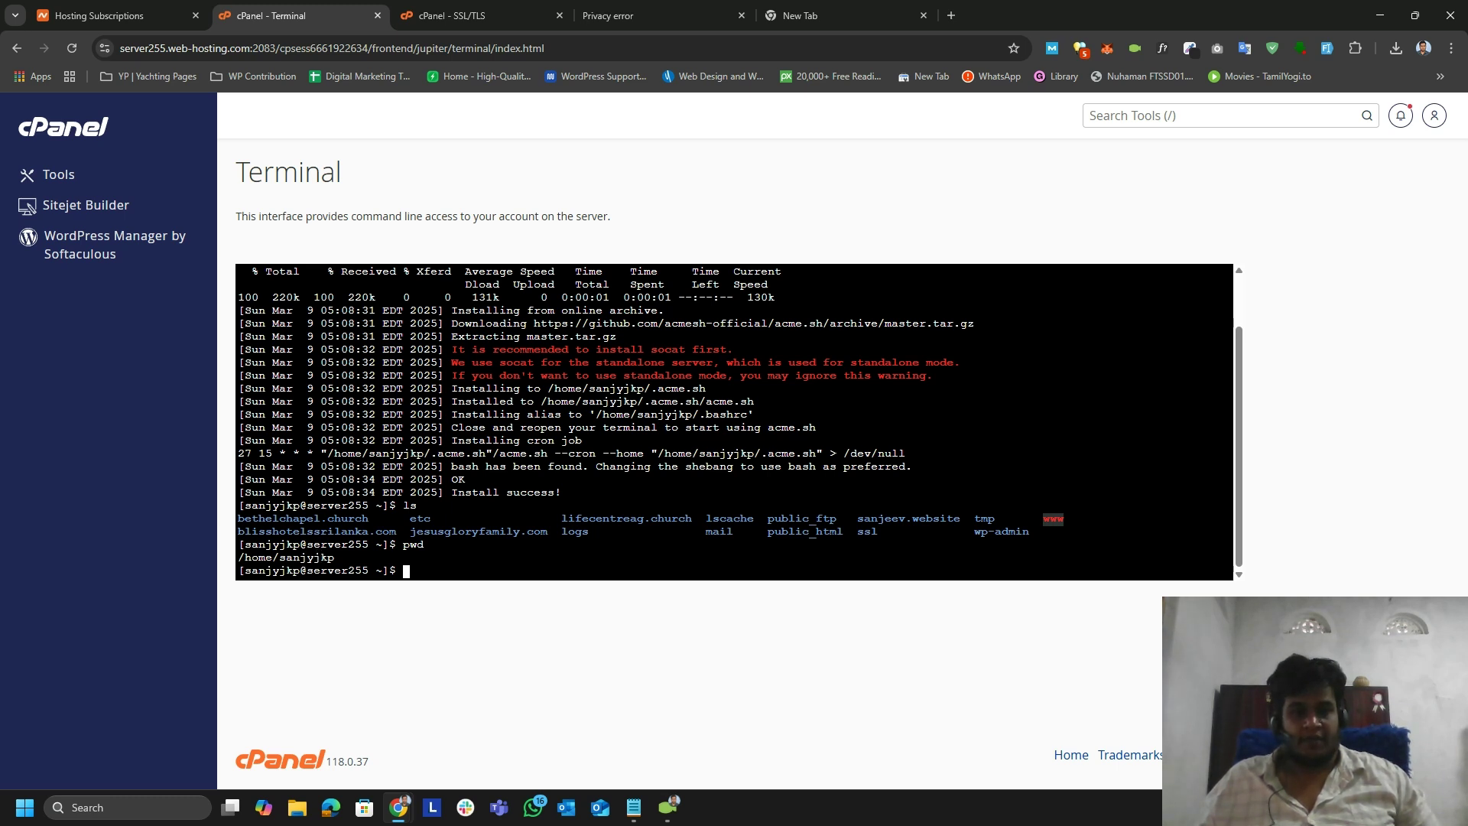
key("alt+Tab")
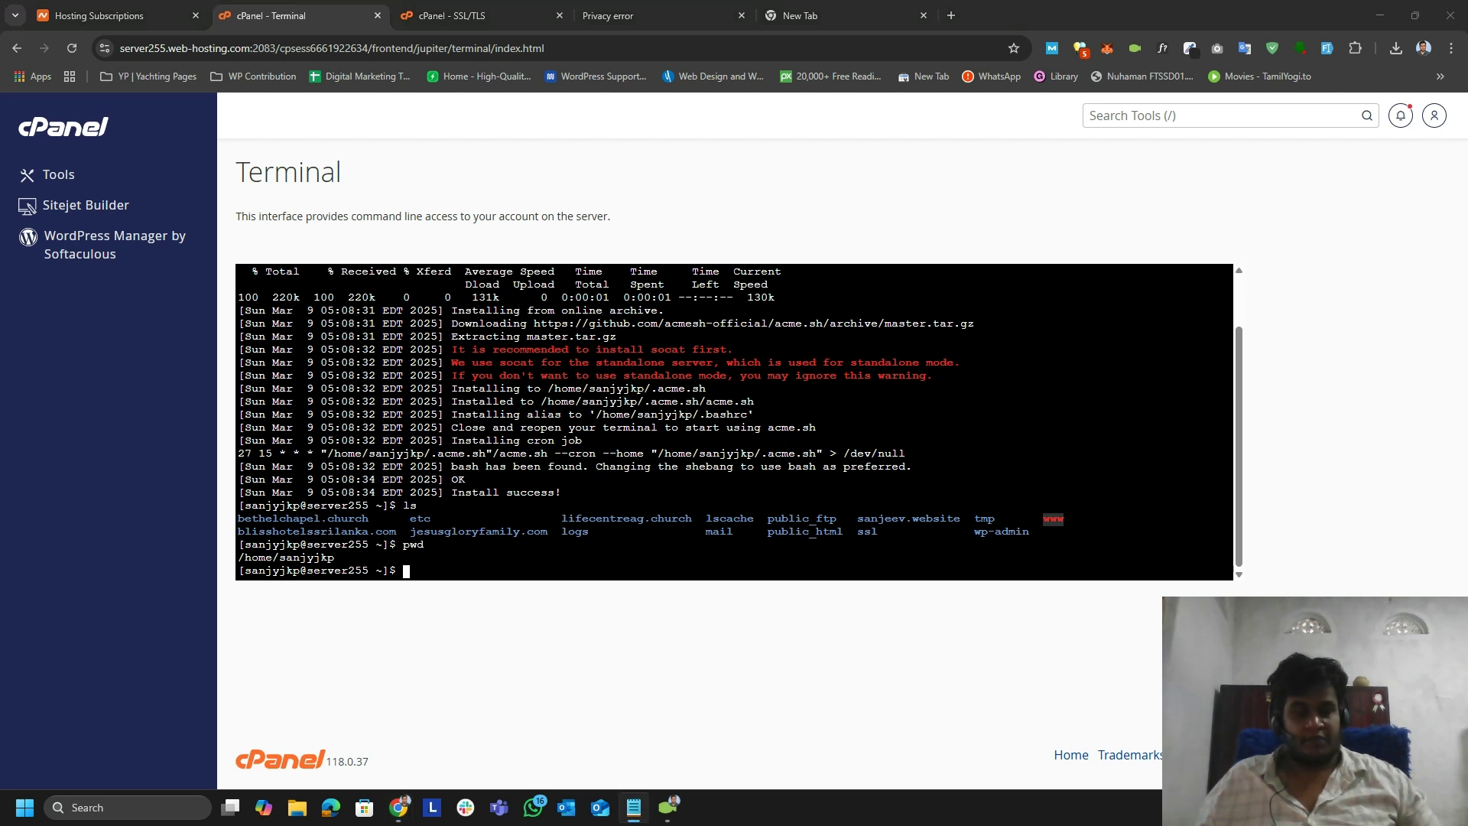
right_click(407, 570)
Run the acme.sh --issue command for sanjeev.website with the public_html webroot and the letsencrypt server
left_click(488, 341)
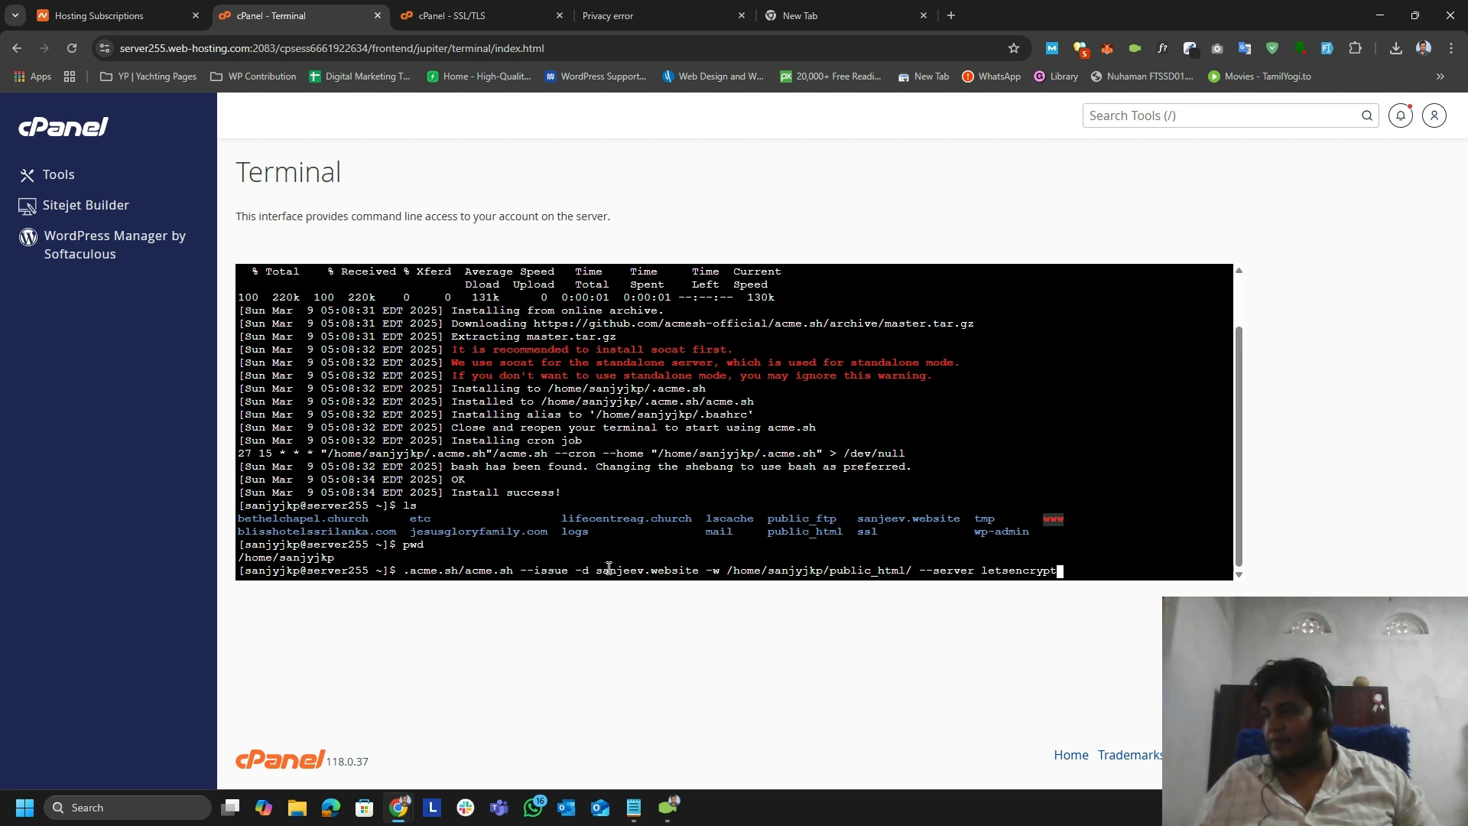
left_click_drag(598, 570, 698, 570)
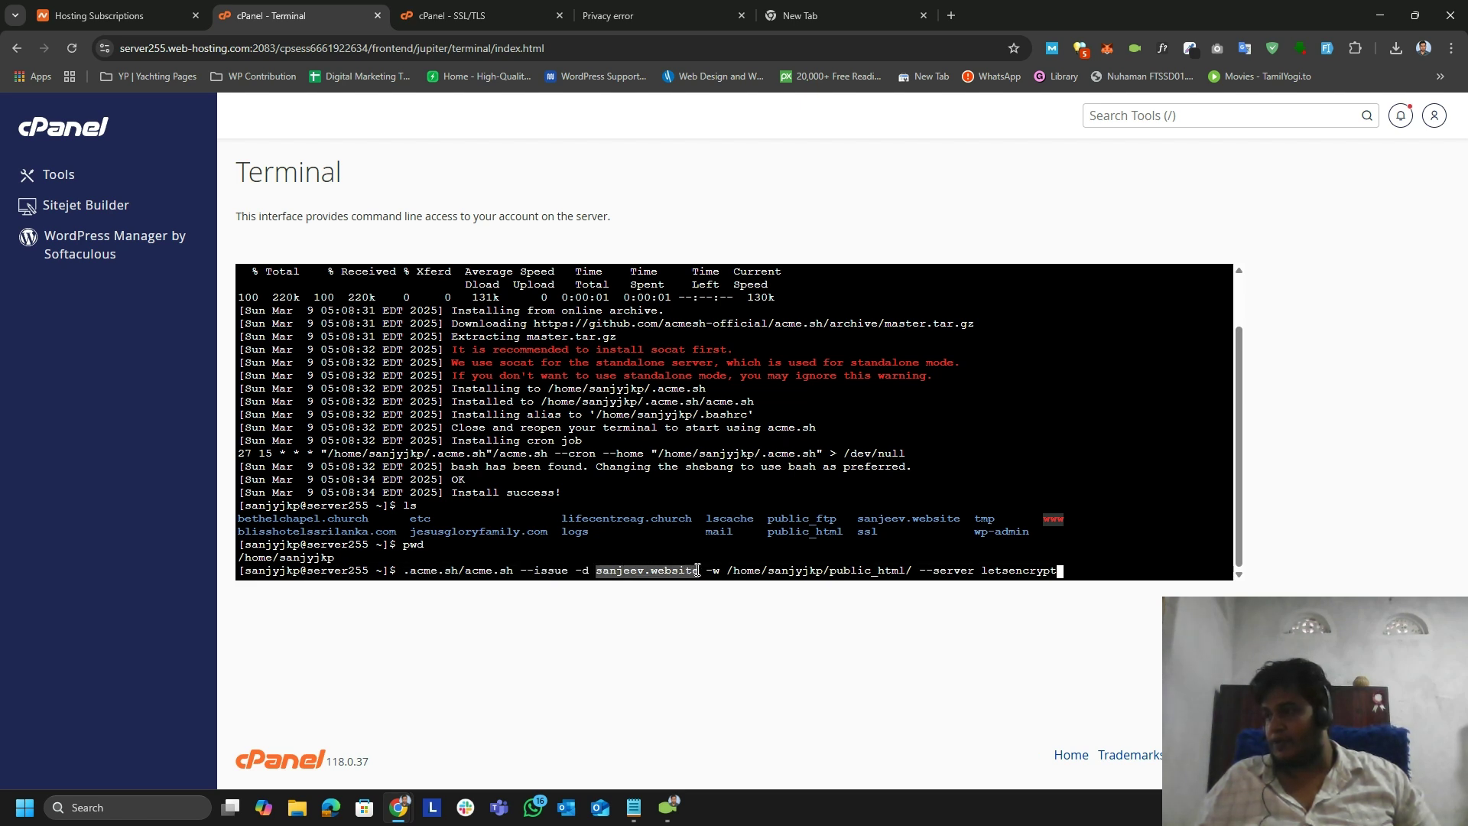
left_click(659, 572)
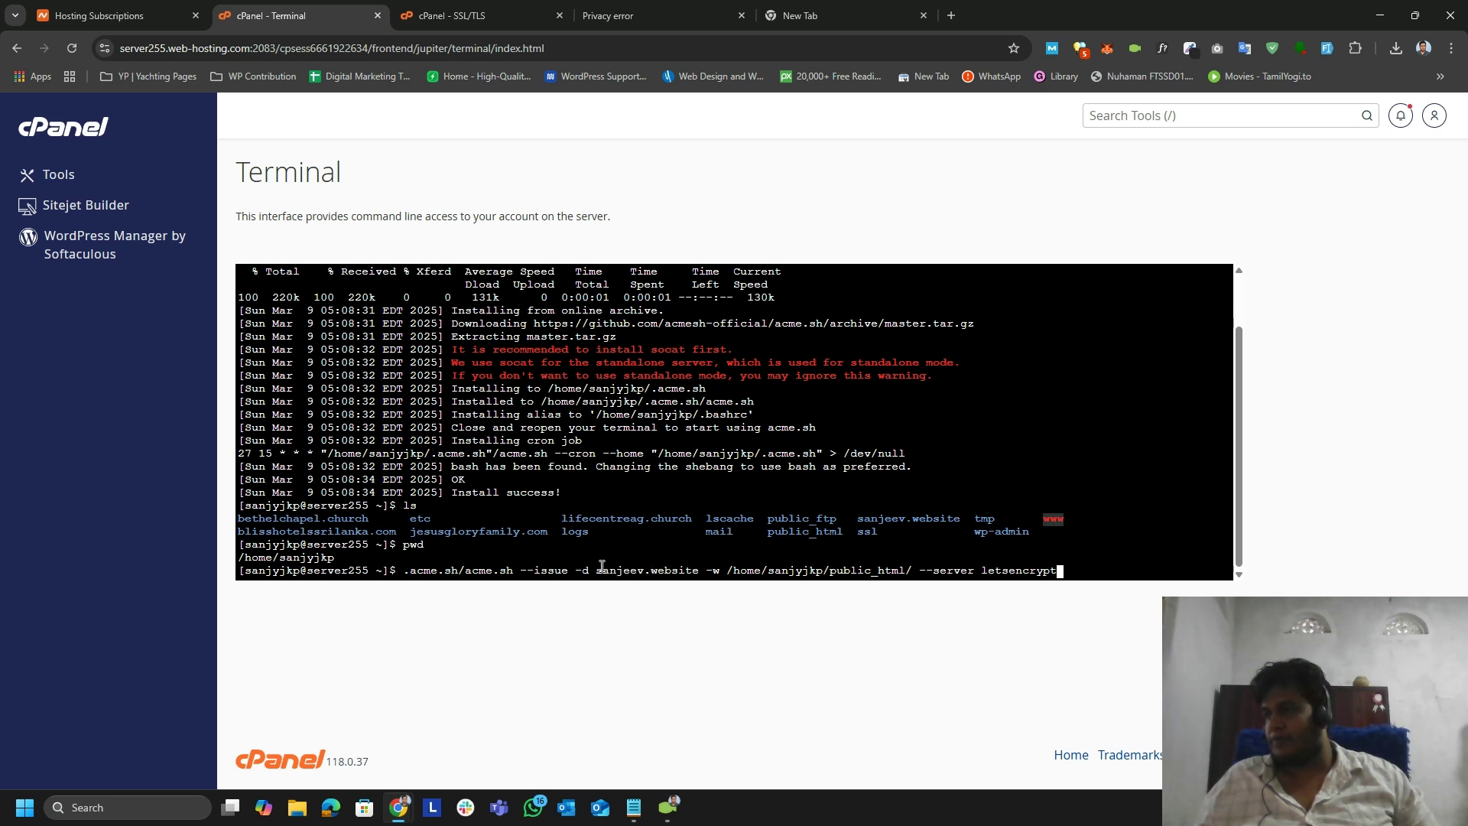
left_click_drag(418, 570, 748, 571)
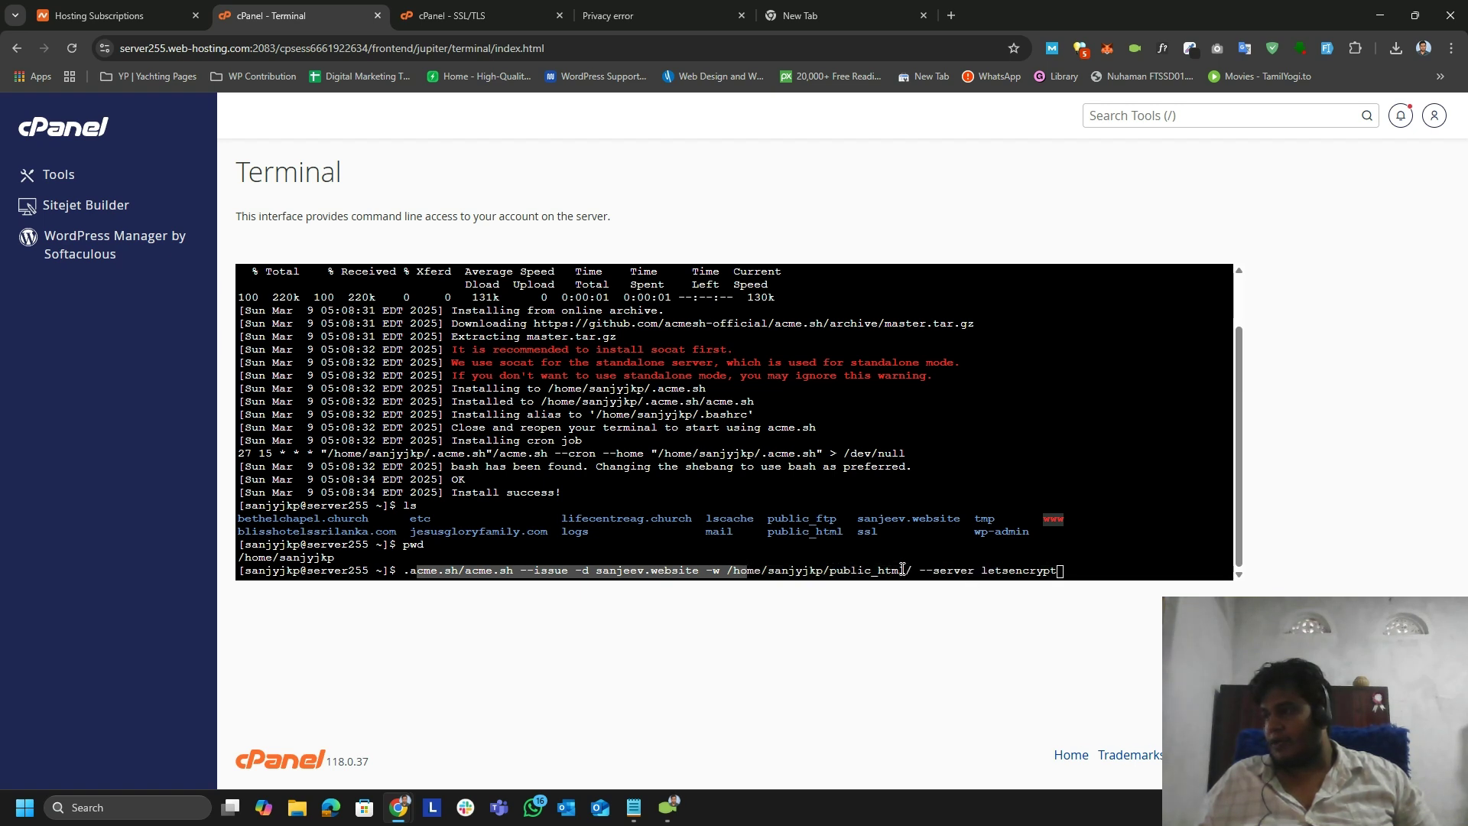
left_click(854, 572)
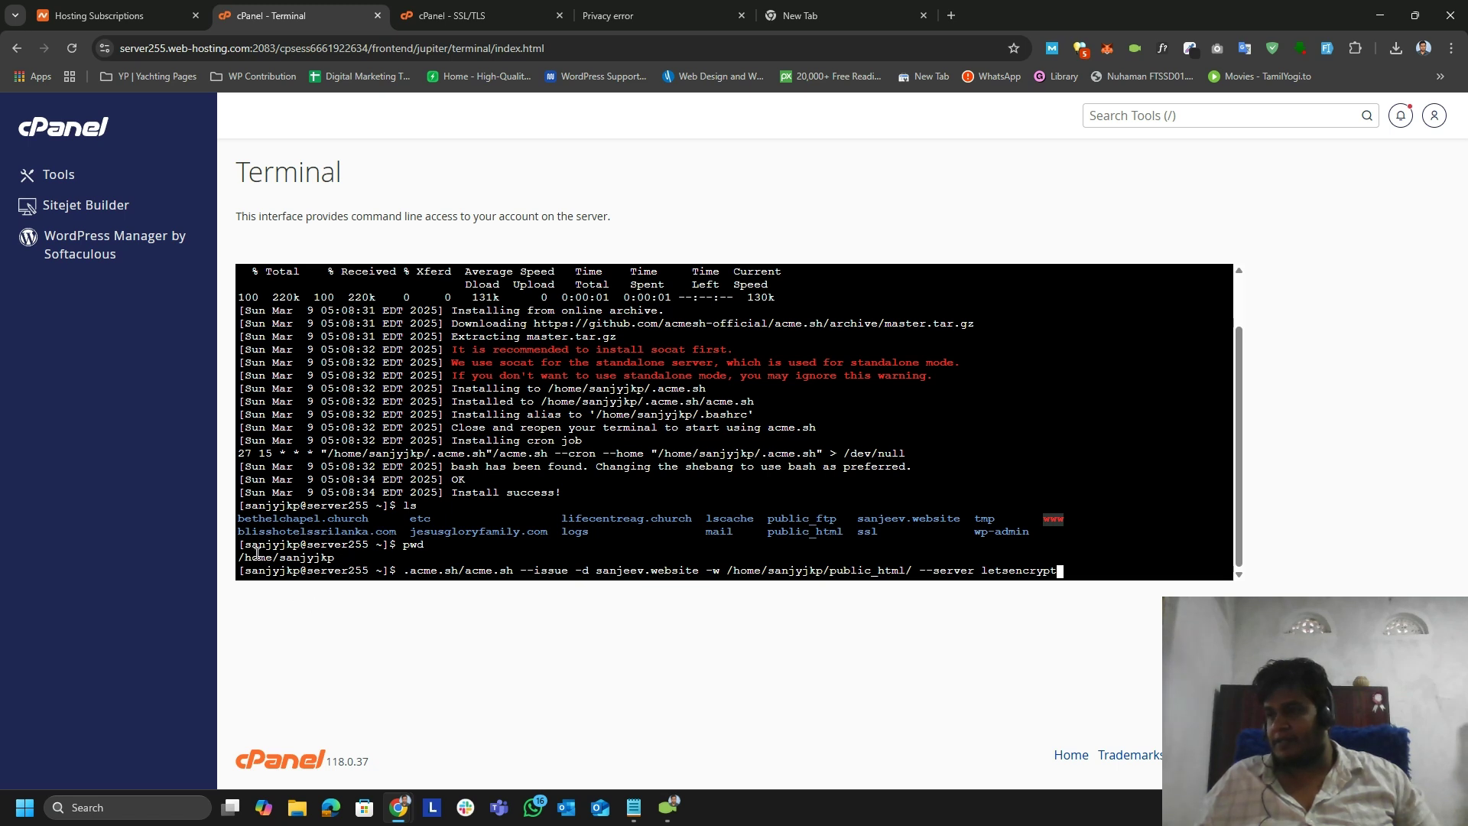
left_click_drag(238, 557, 283, 559)
left_click(283, 561)
left_click(318, 559)
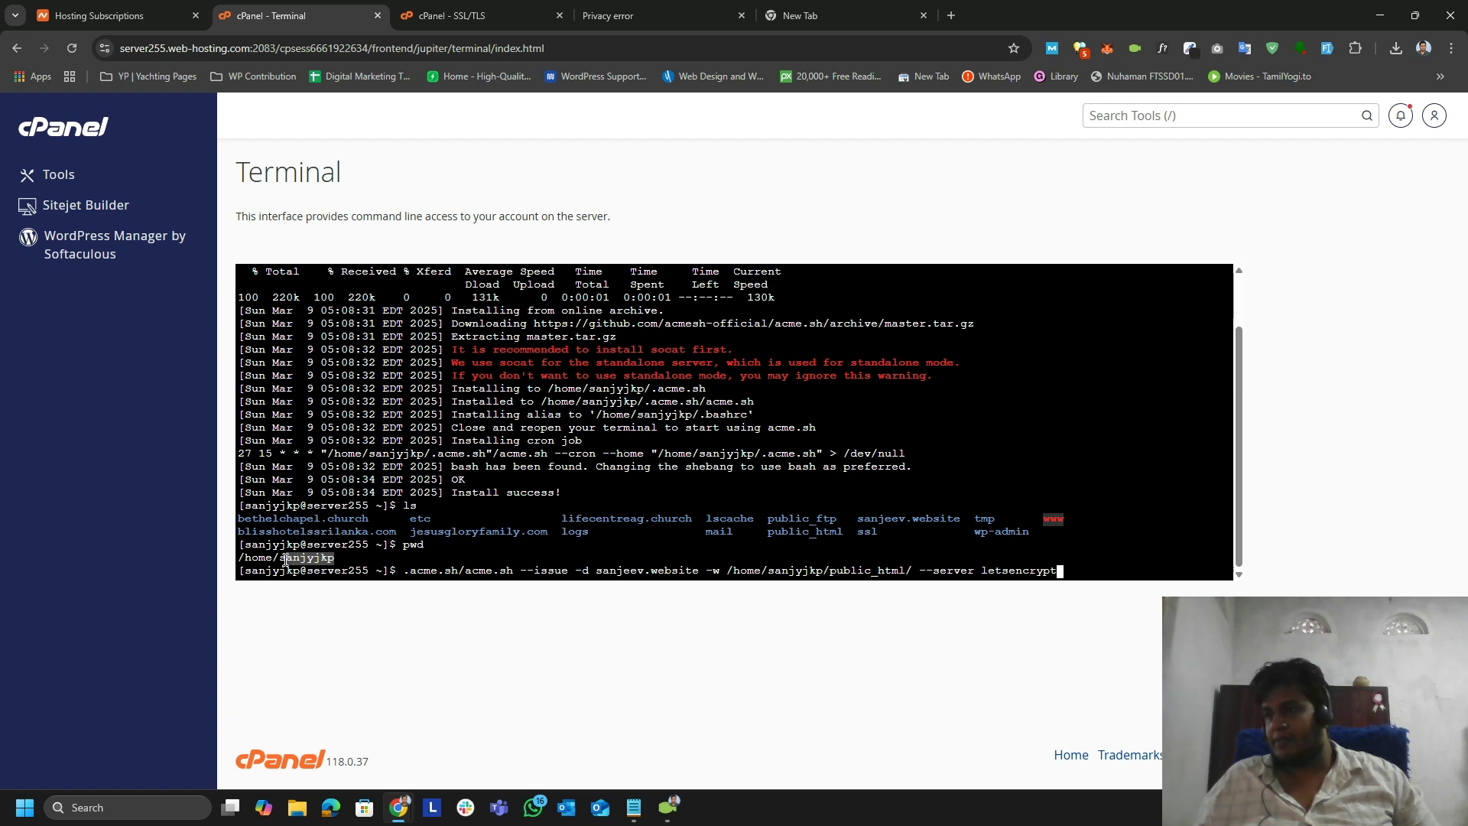
left_click(287, 559)
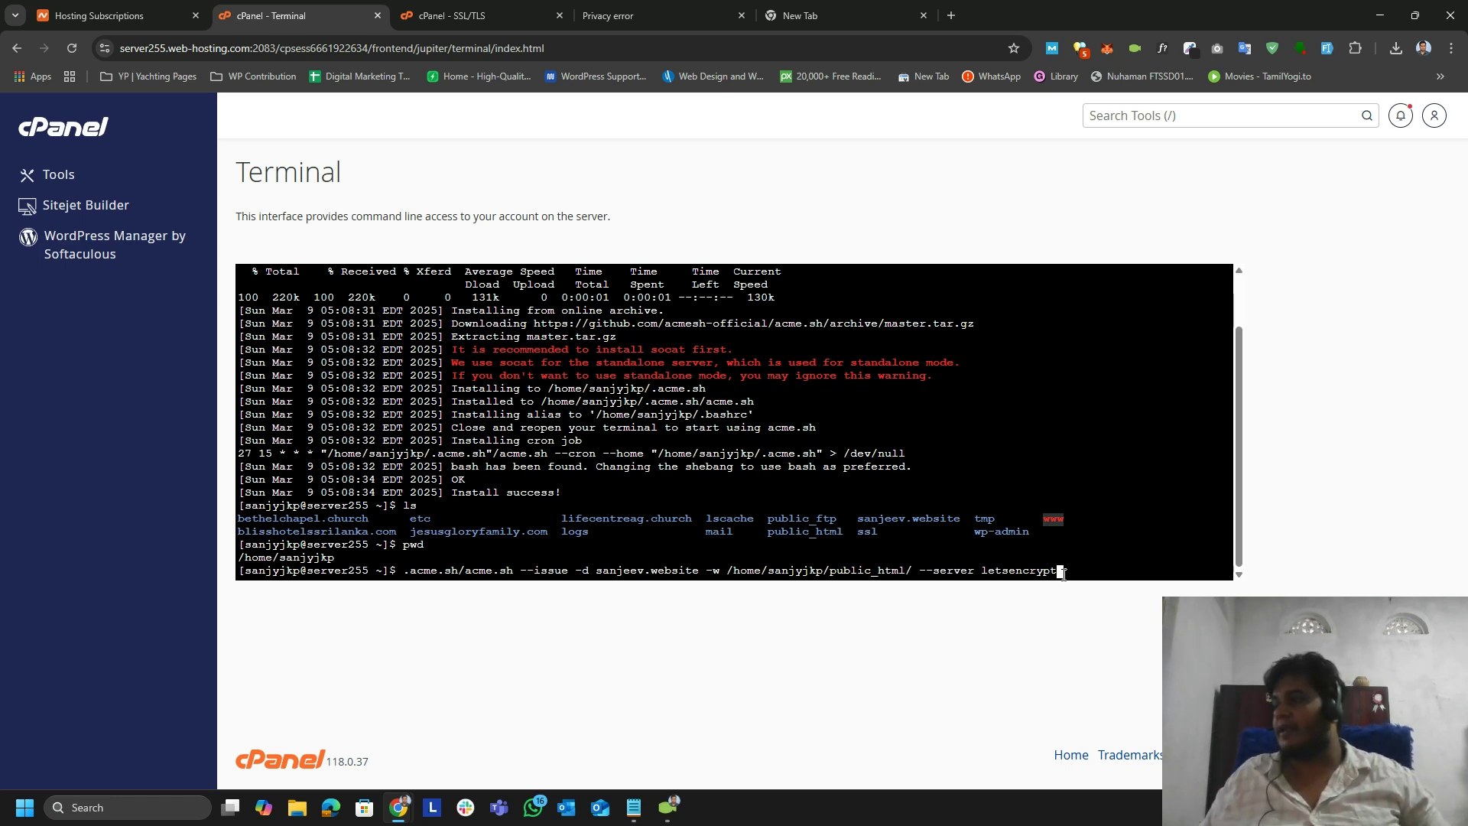
key("Return")
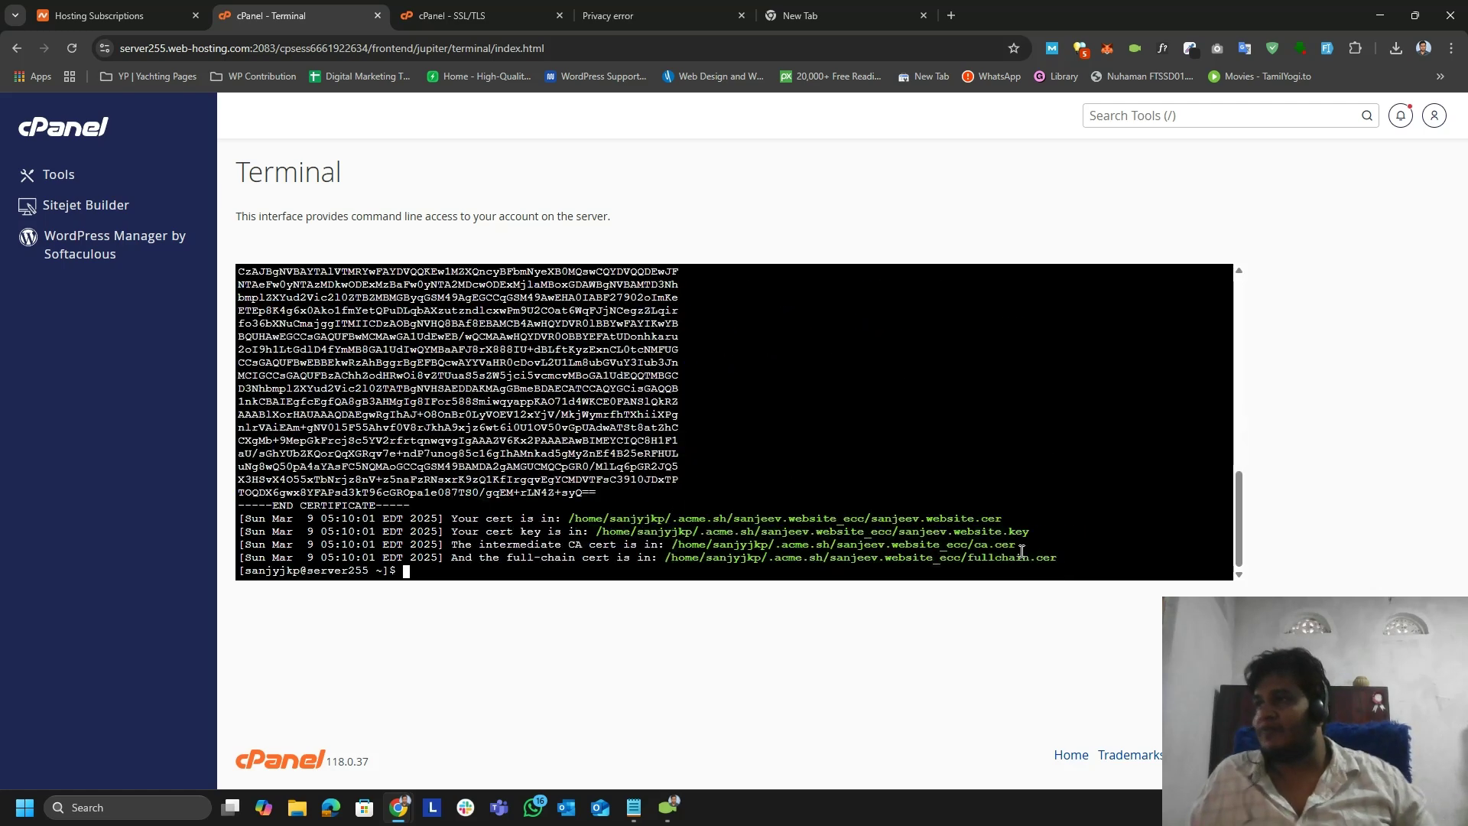
Return to the SSL/TLS manage-sites page and focus the tool search
left_click(470, 17)
scroll(604, 287, "up", 4)
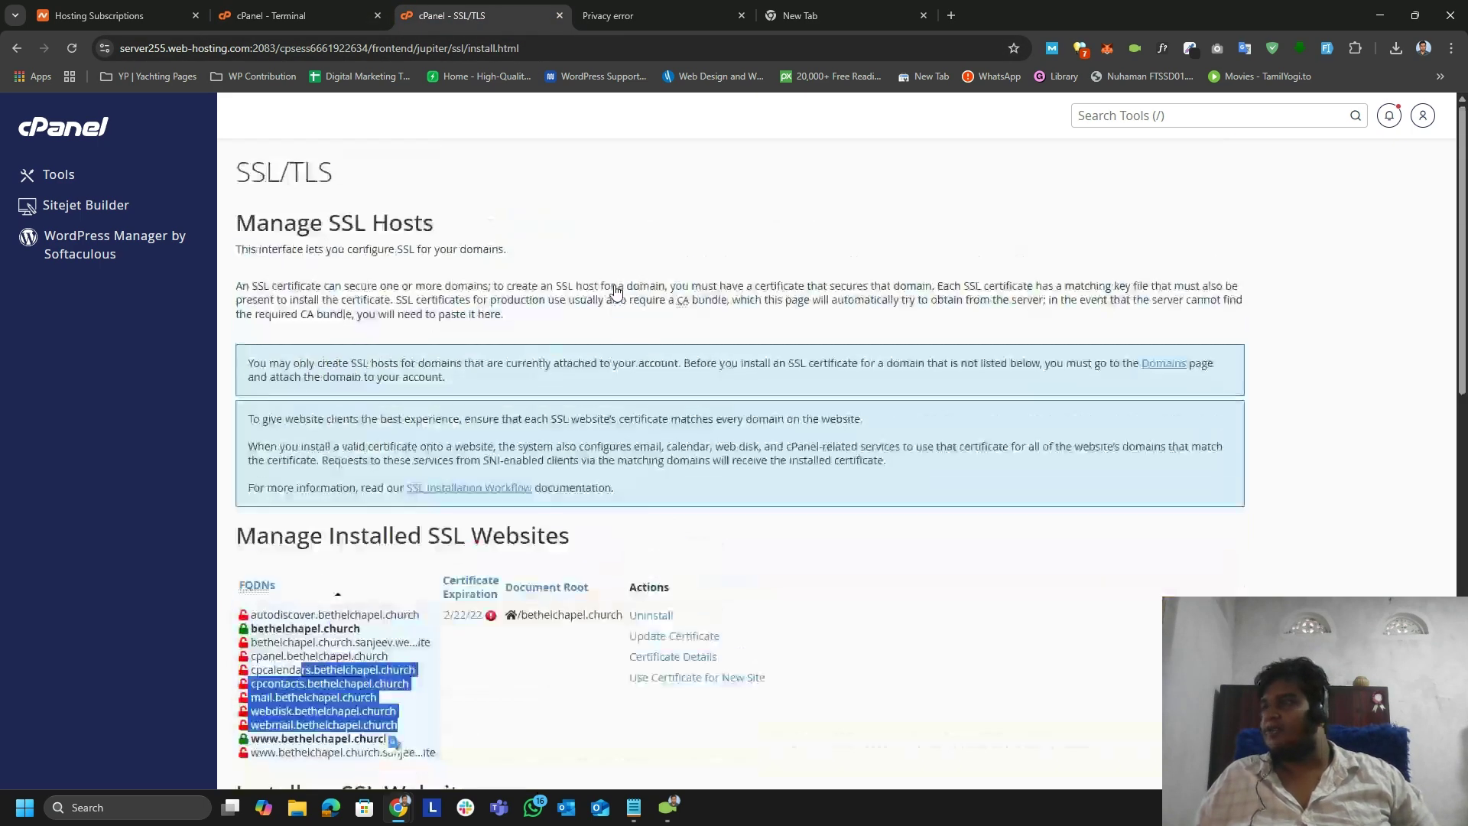
left_click(1133, 123)
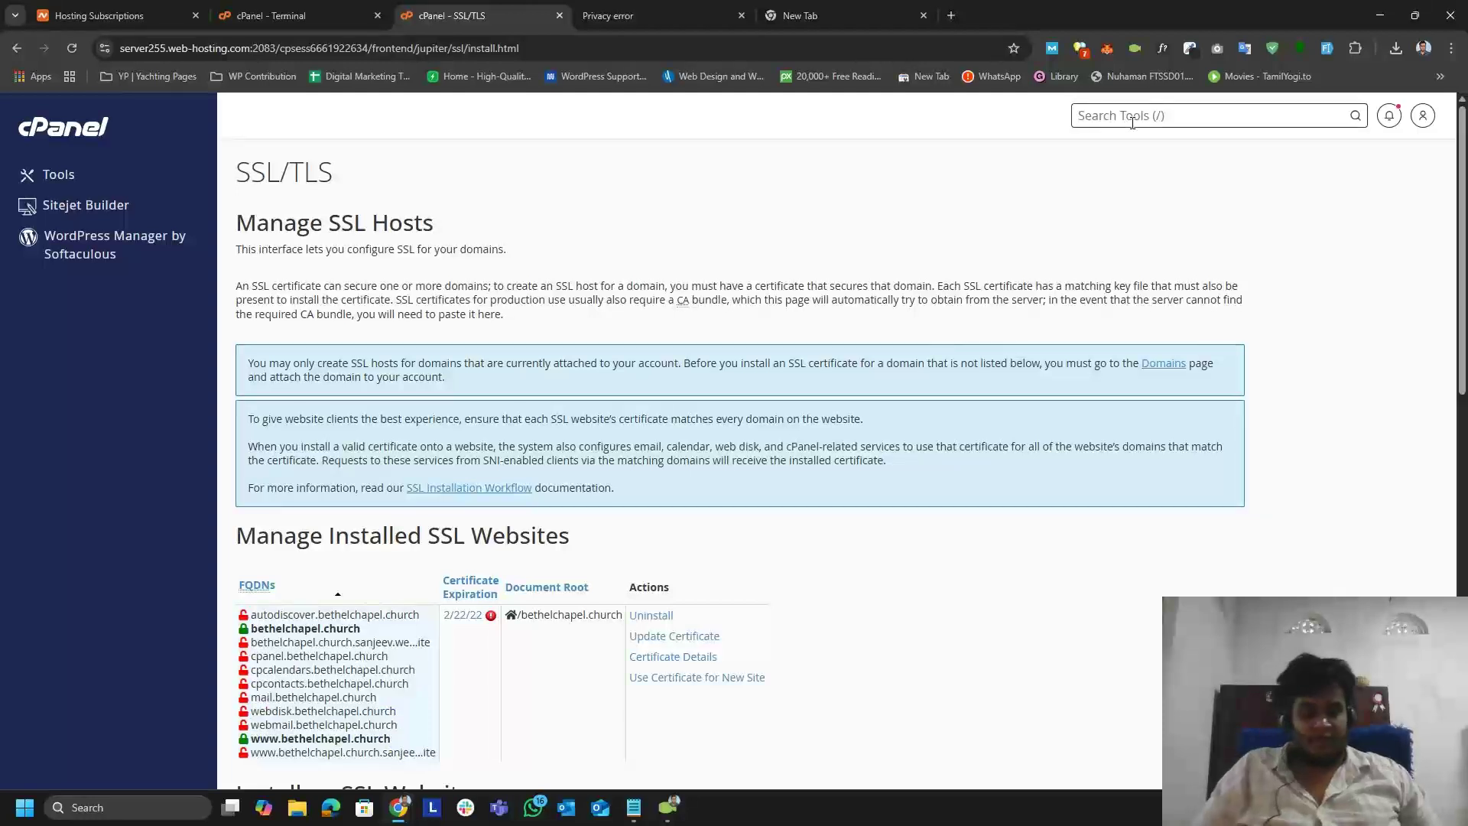
Open File Manager from a 'file' tool search, showing the home directory folders
type("file")
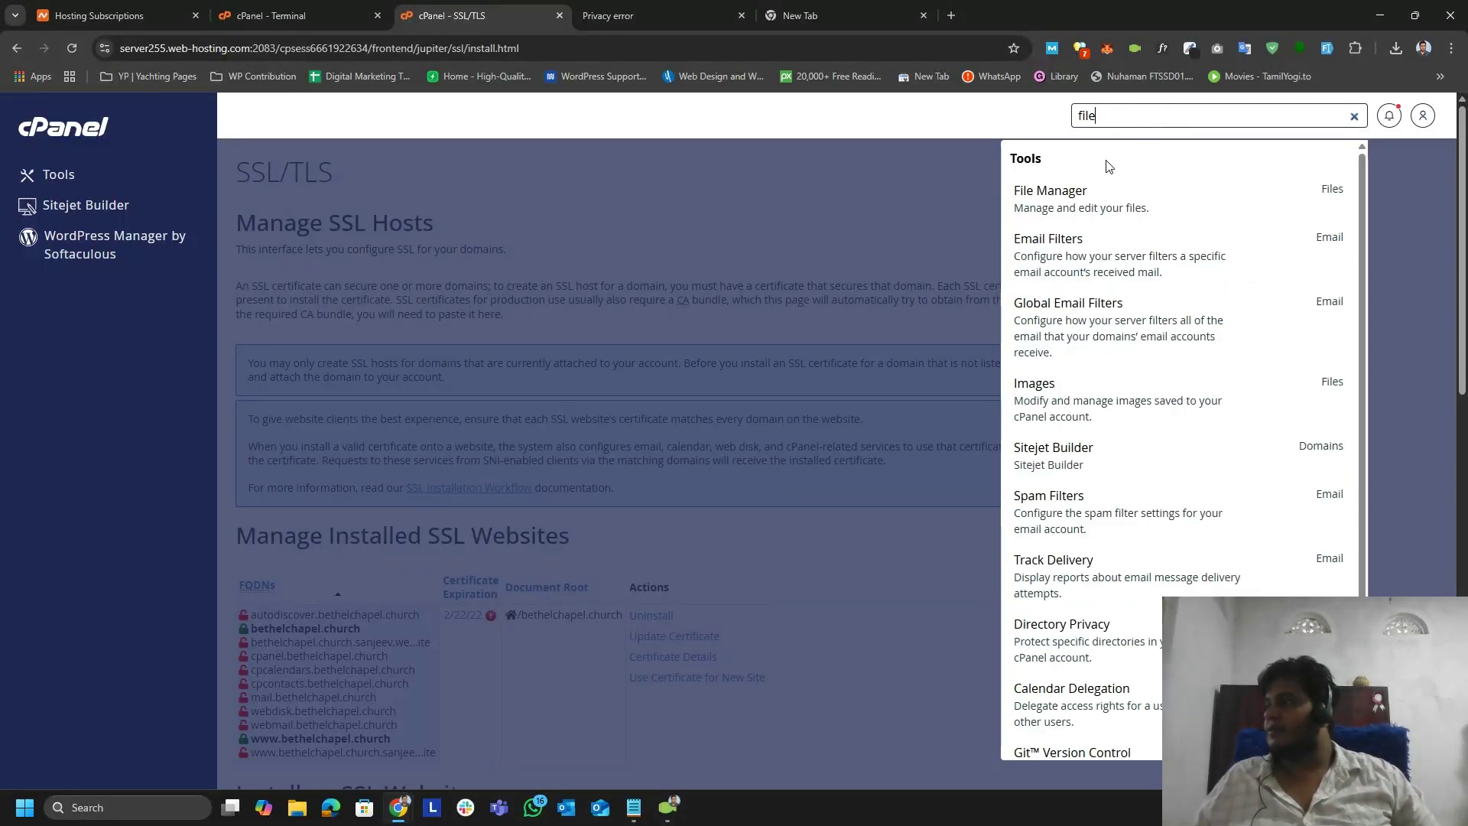
left_click(1049, 200)
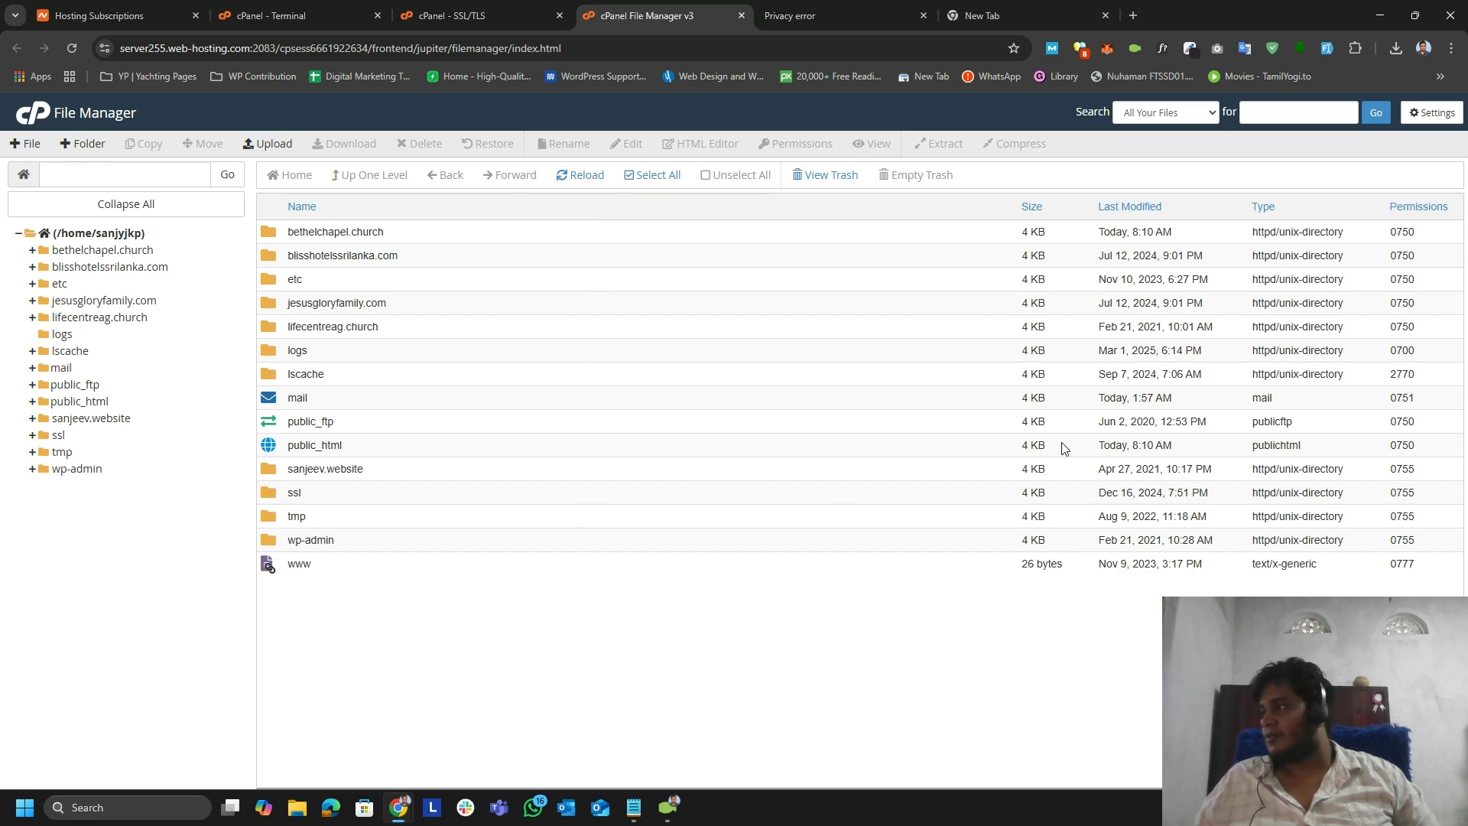
Turn on Show Hidden Files and browse into .acme.sh/sanjeev.website_ecc
left_click(1398, 119)
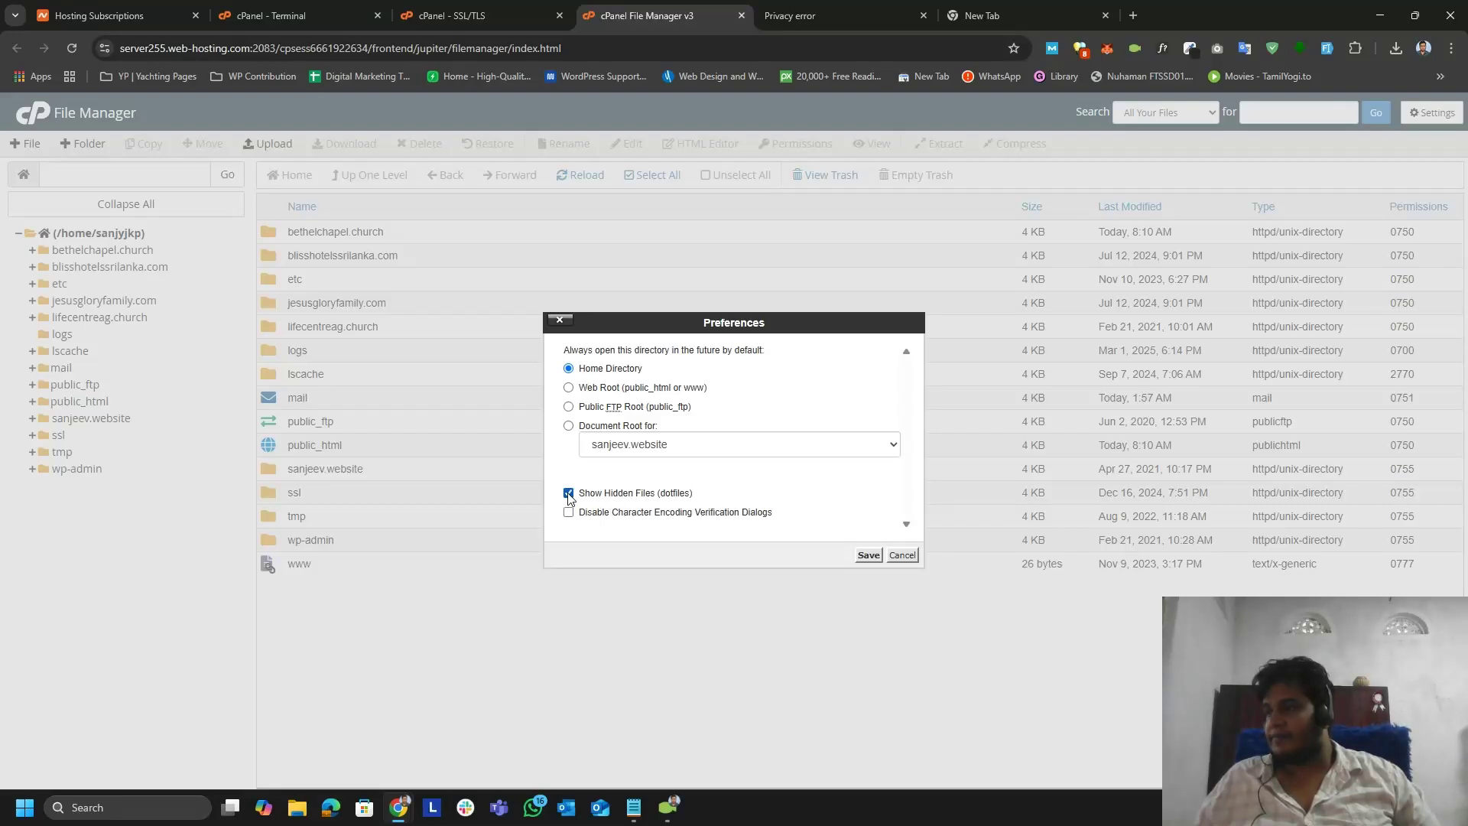
left_click(868, 556)
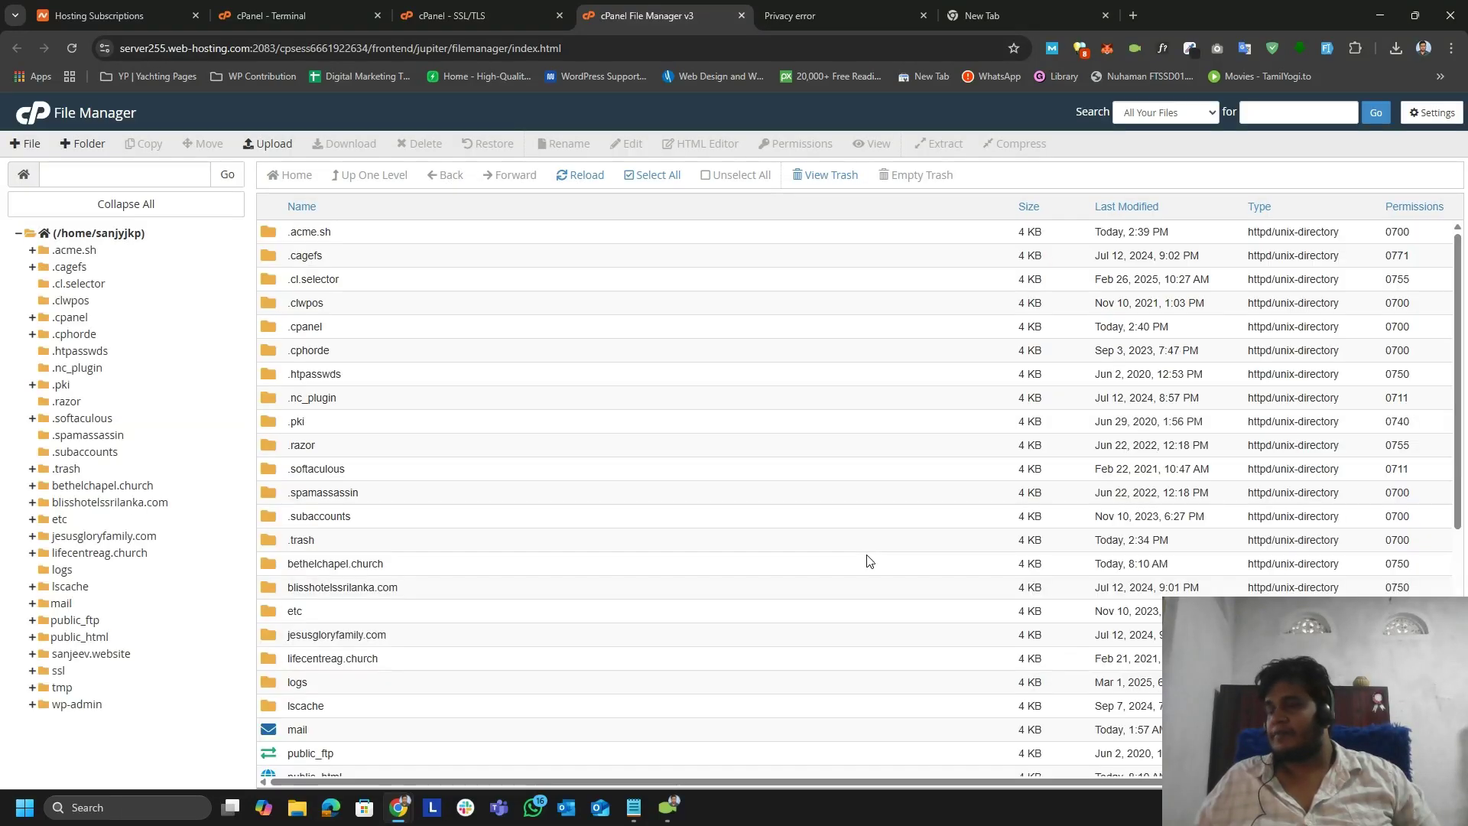
double_click(268, 231)
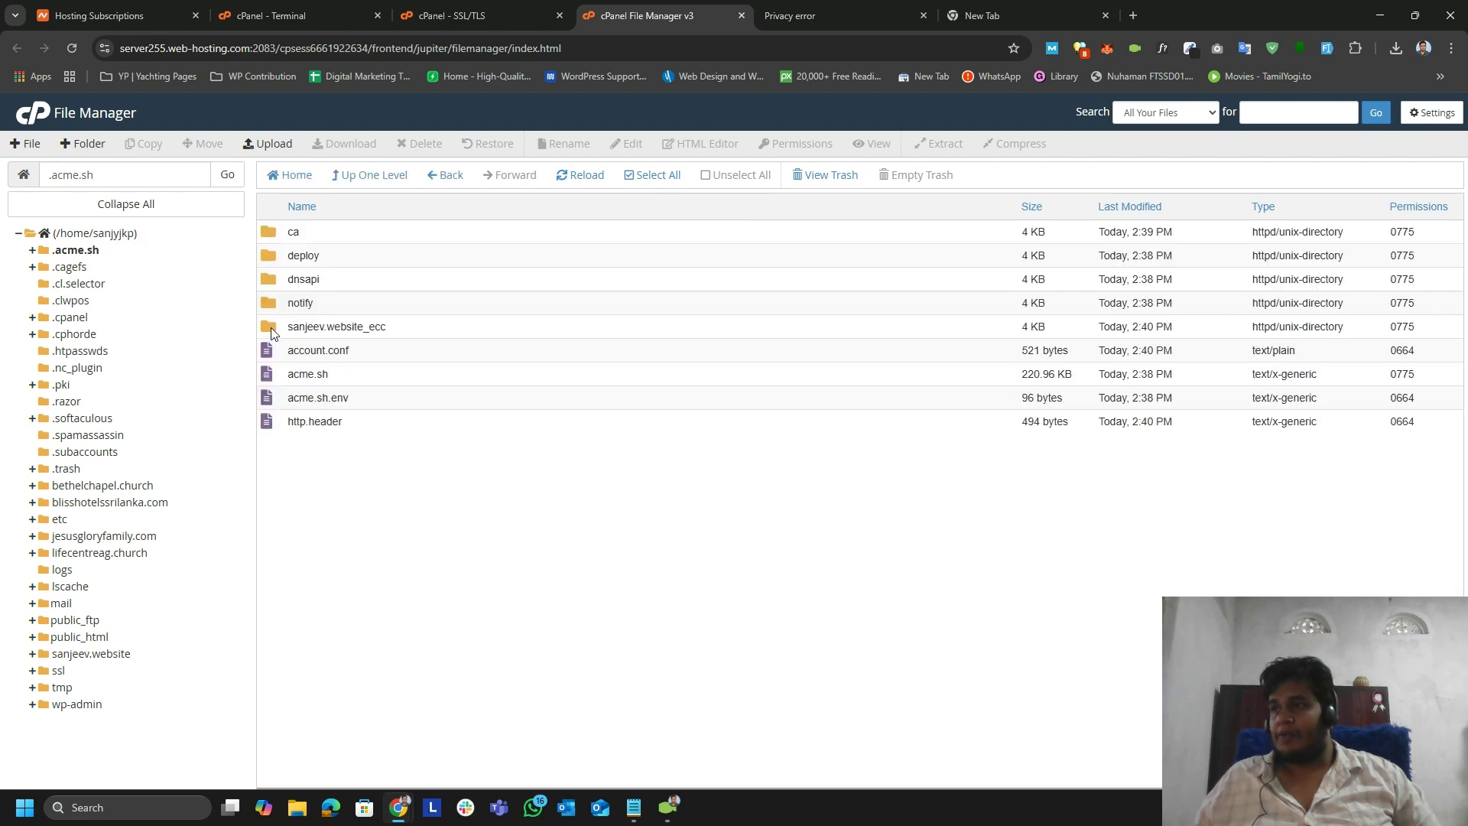
left_click(267, 326)
double_click(267, 326)
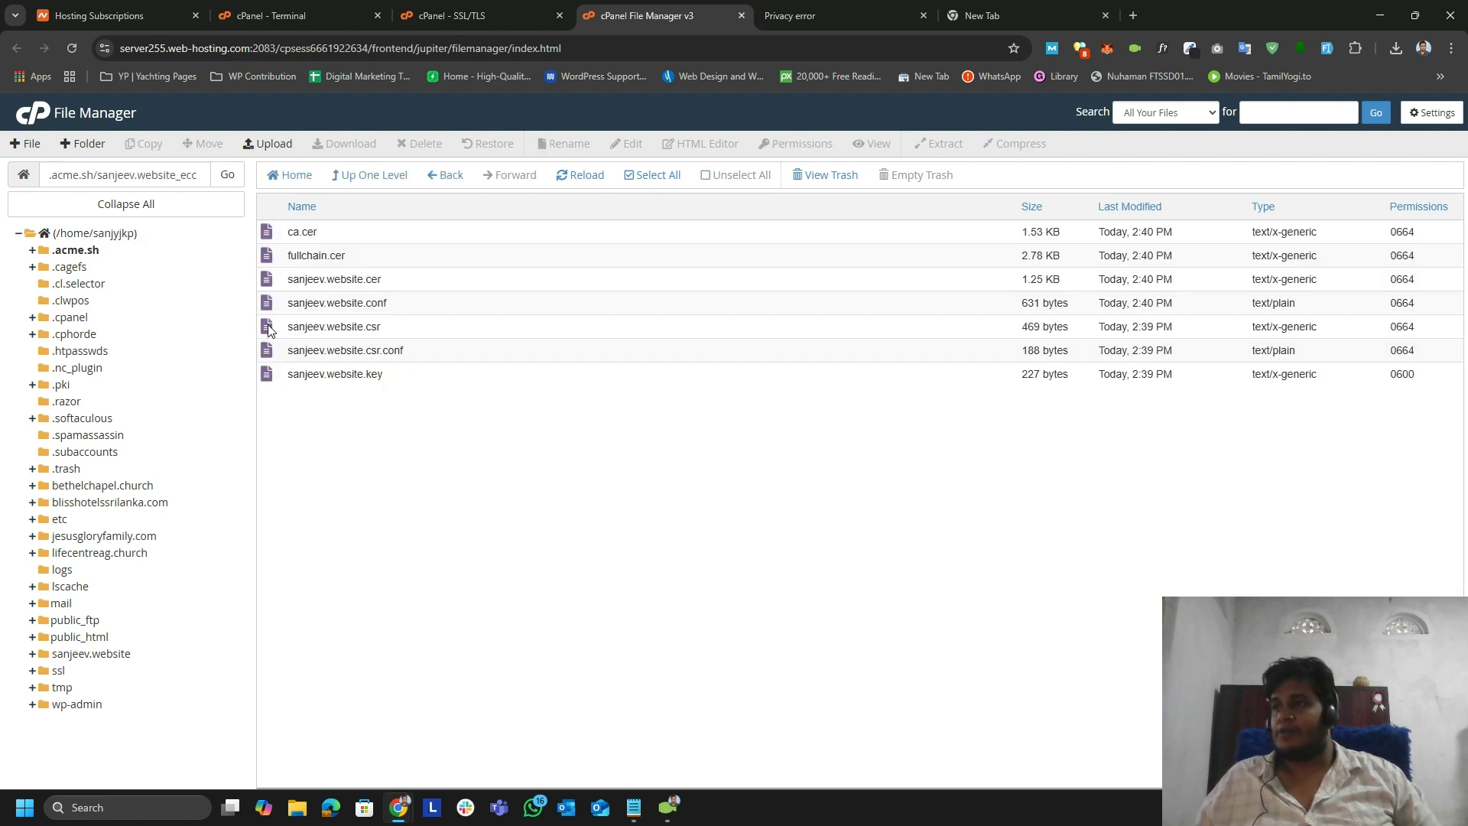
Open sanjeev.website.cer in the File Manager editor
left_click(340, 279)
left_click(340, 280)
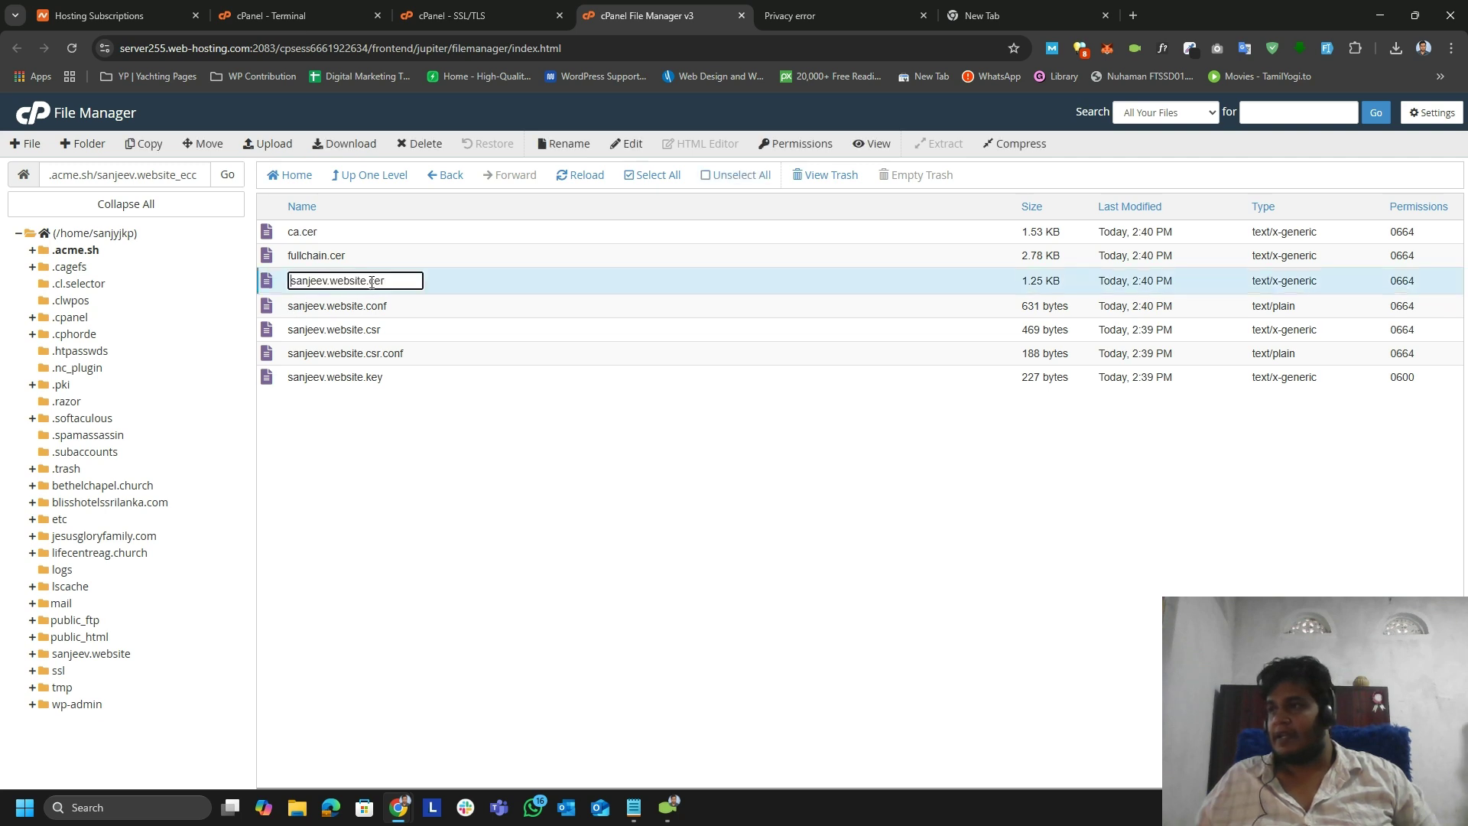
left_click(322, 378)
left_click(334, 375)
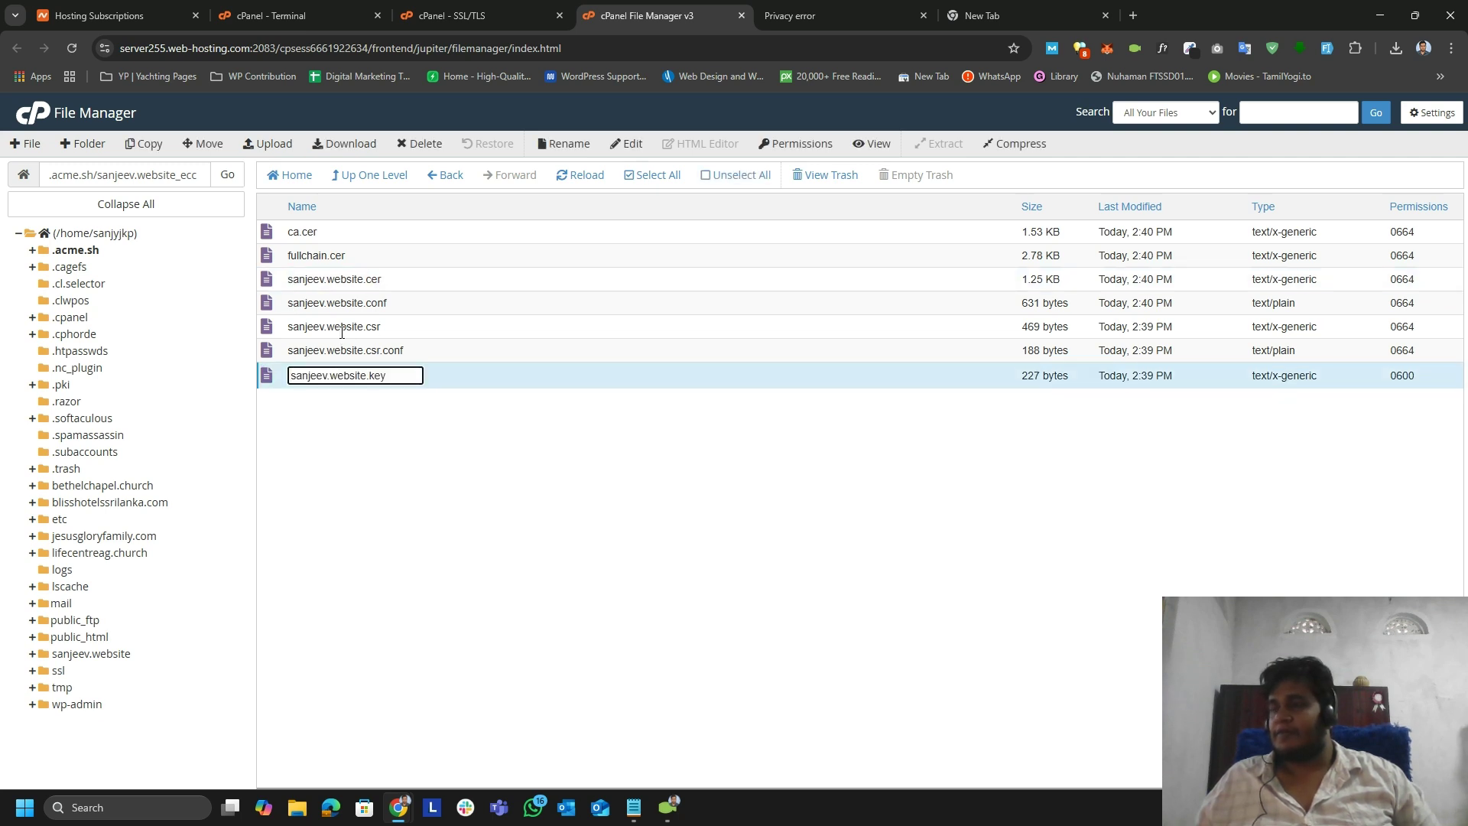
left_click(379, 442)
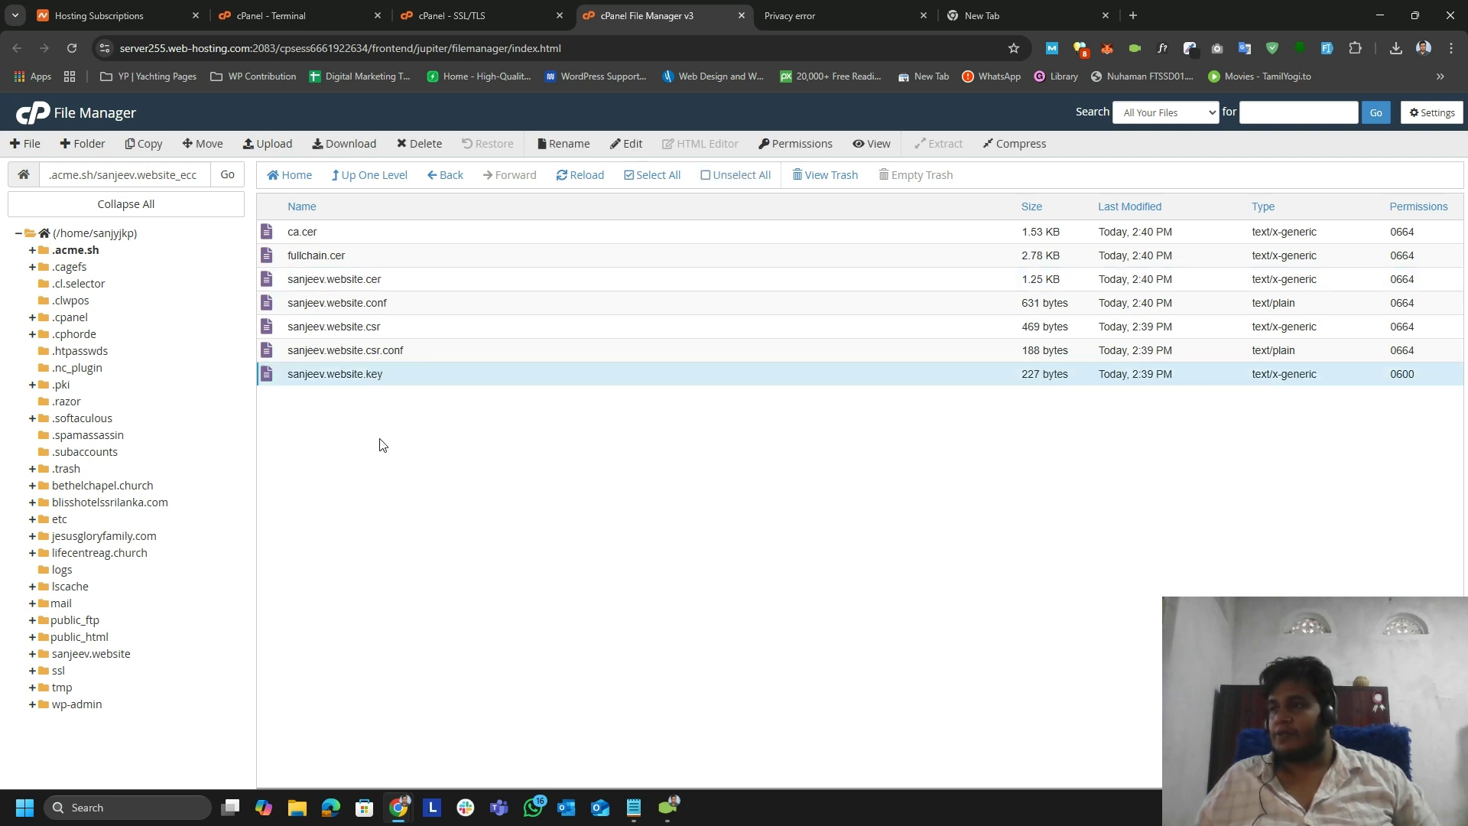
left_click(268, 283)
right_click(268, 283)
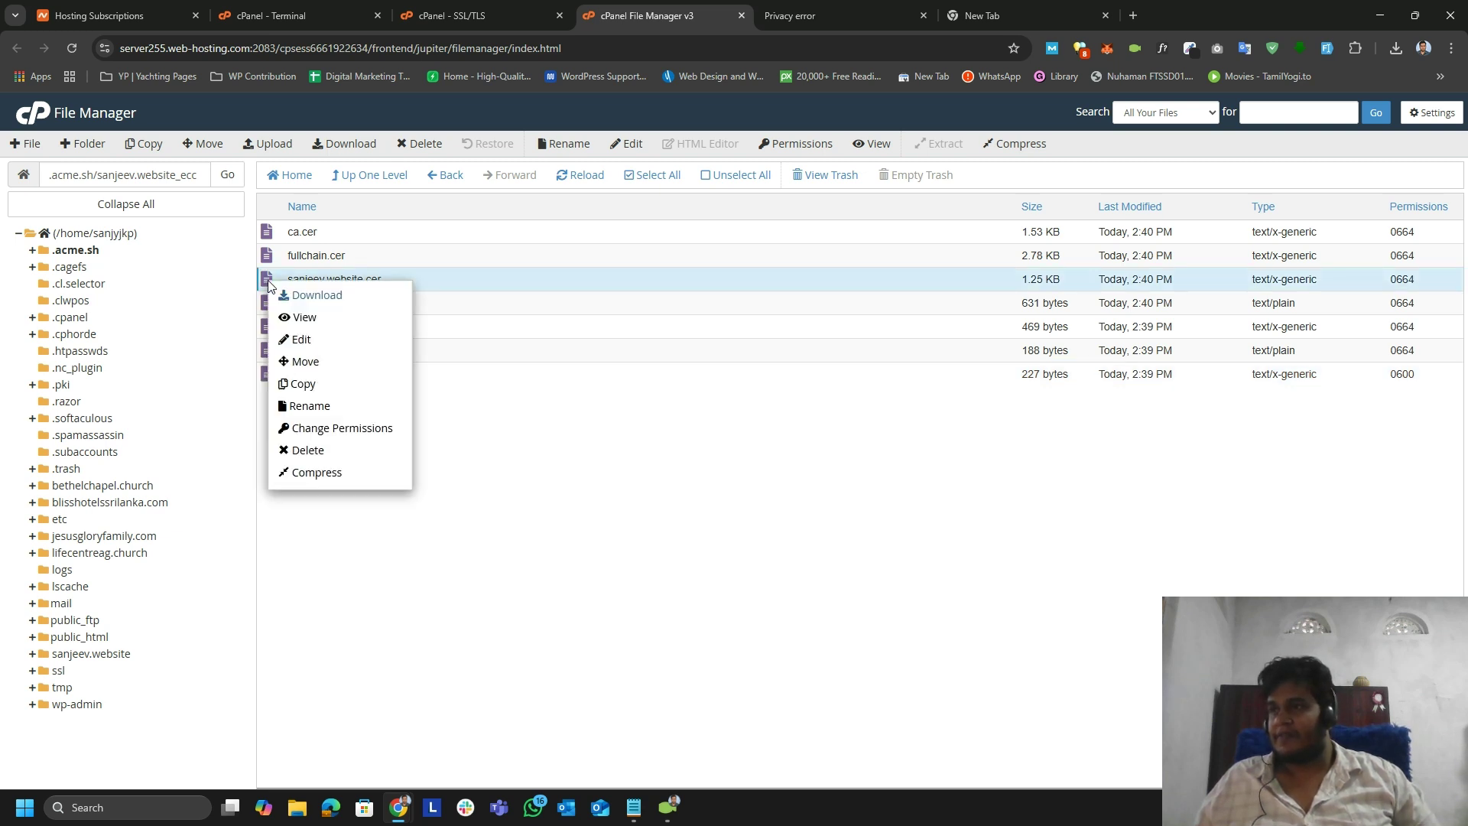
left_click(317, 341)
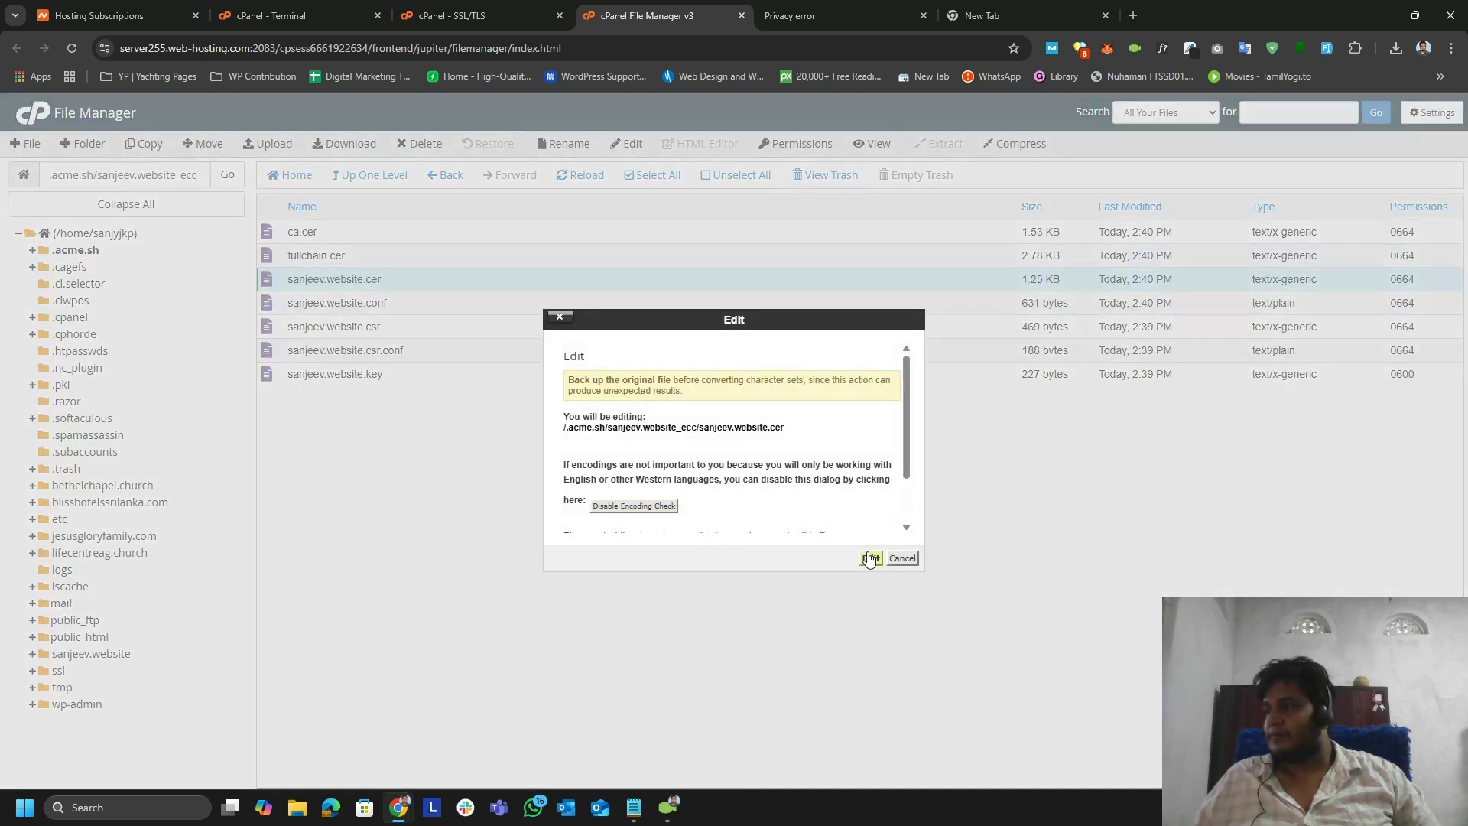
left_click(868, 554)
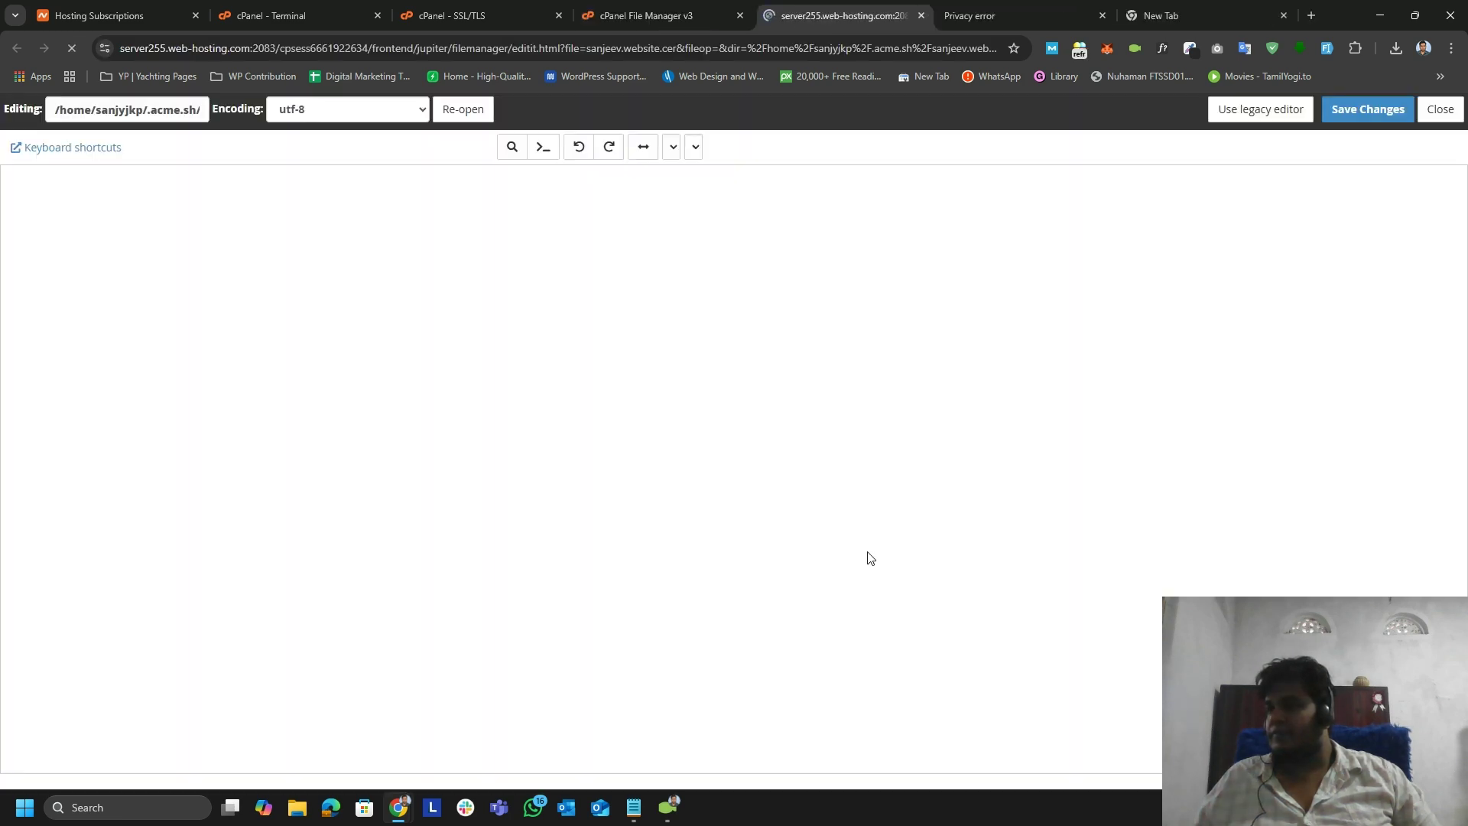
Select all of the sanjeev.website.cer certificate text, then go back to the Terminal
left_click(204, 309)
key("ctrl+a")
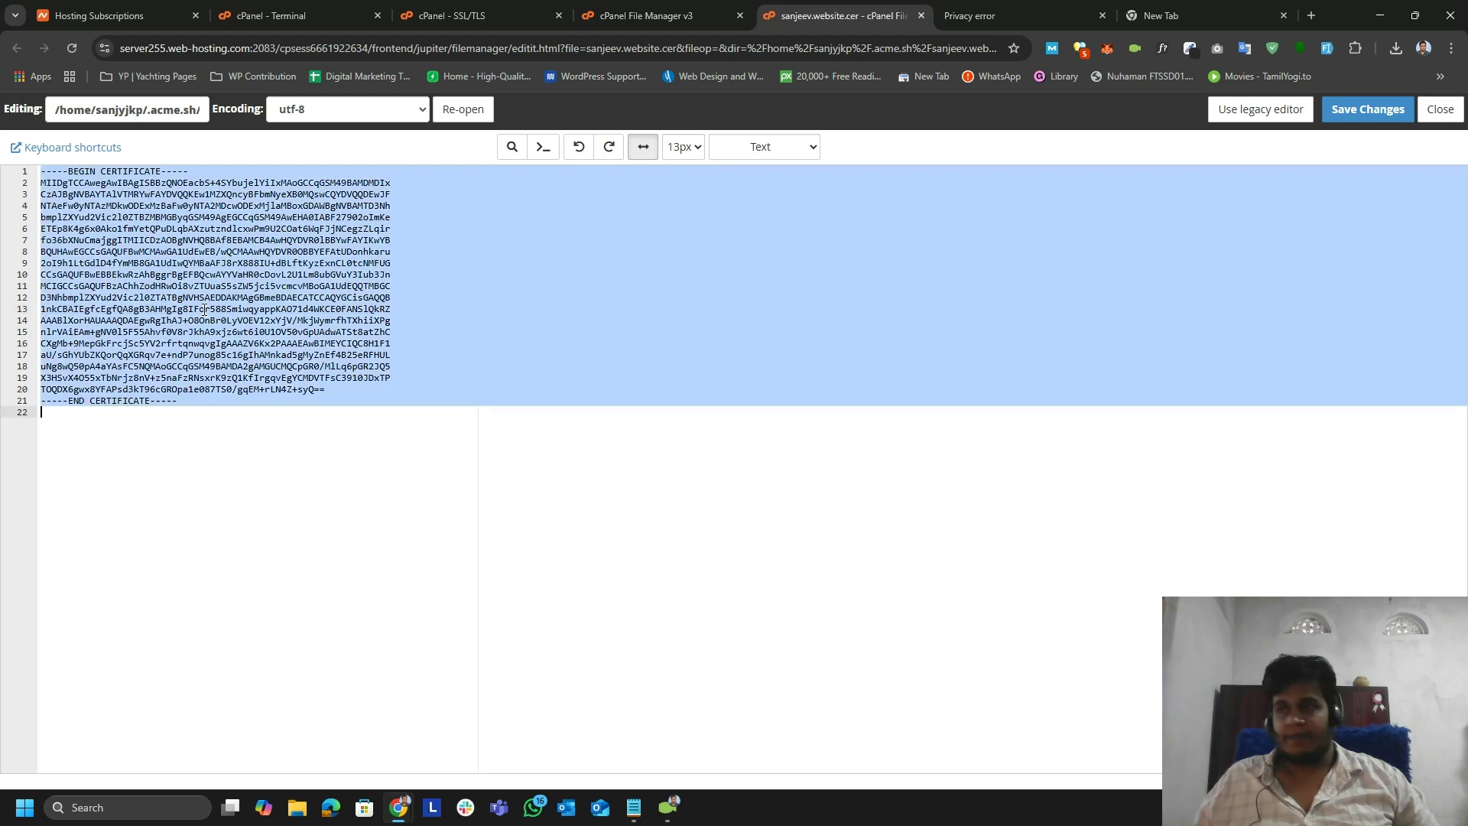
key("Right")
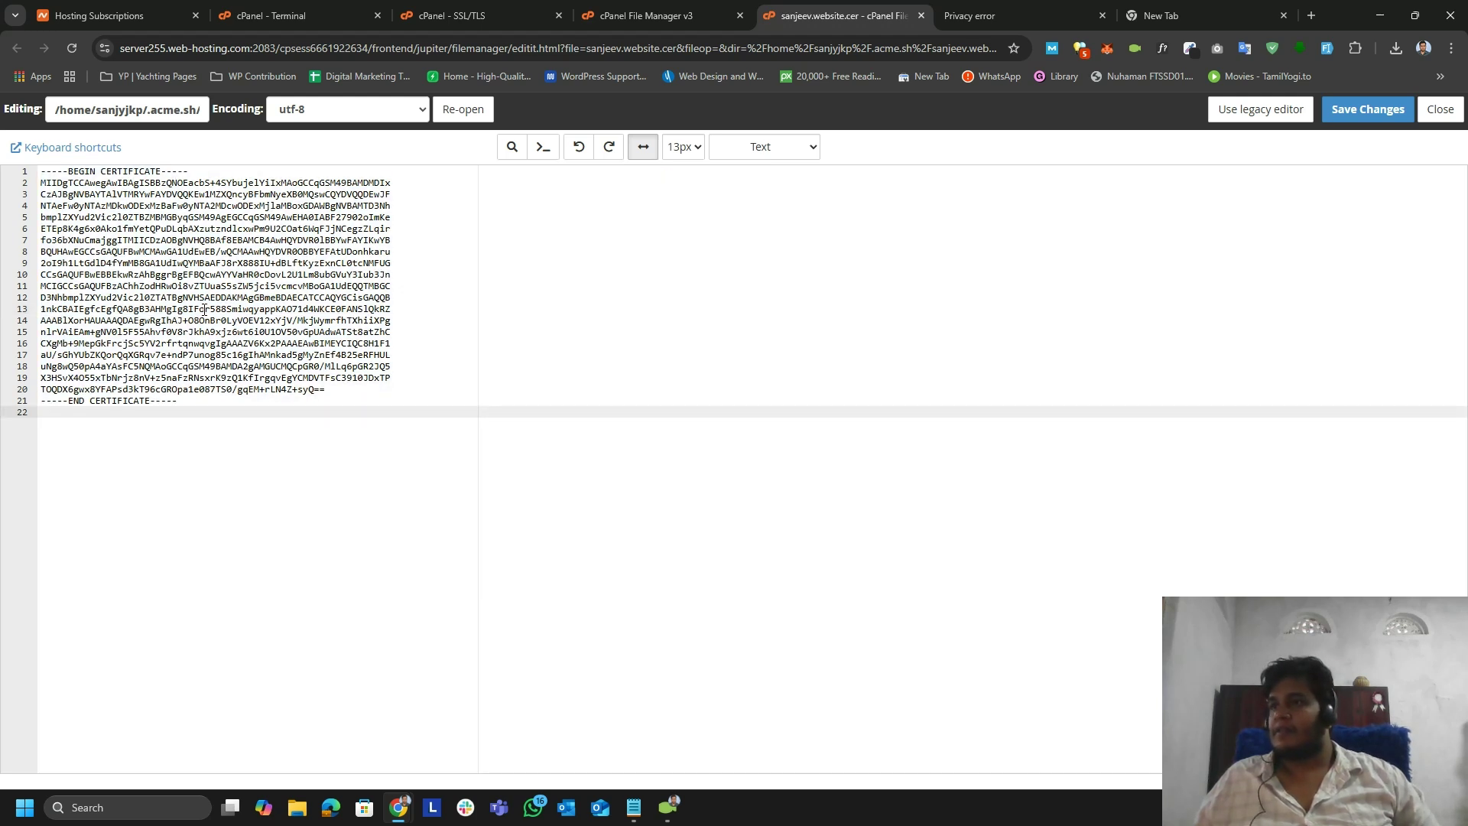
left_click(237, 355)
left_click(206, 418)
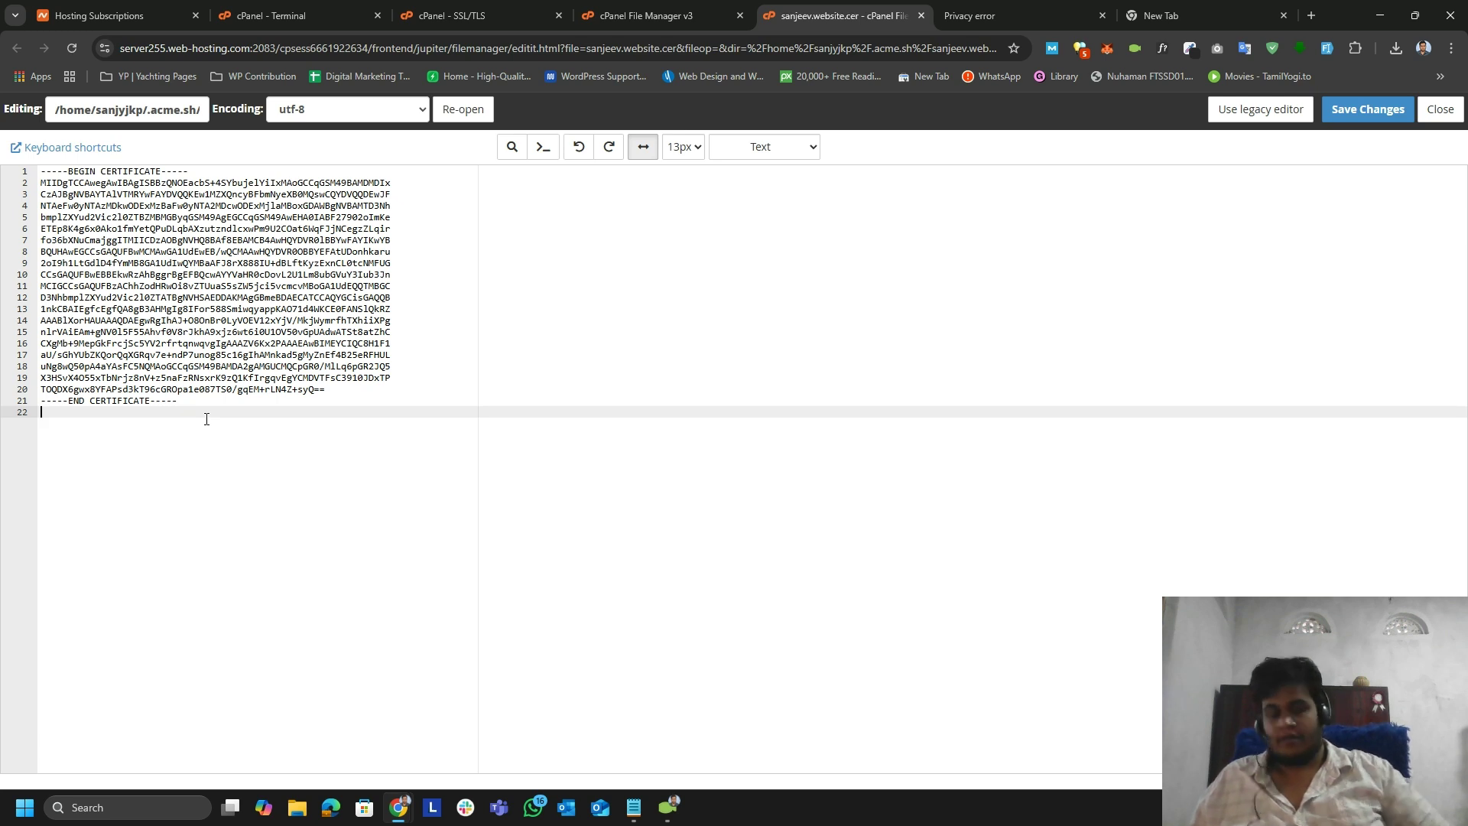
key("ctrl+a")
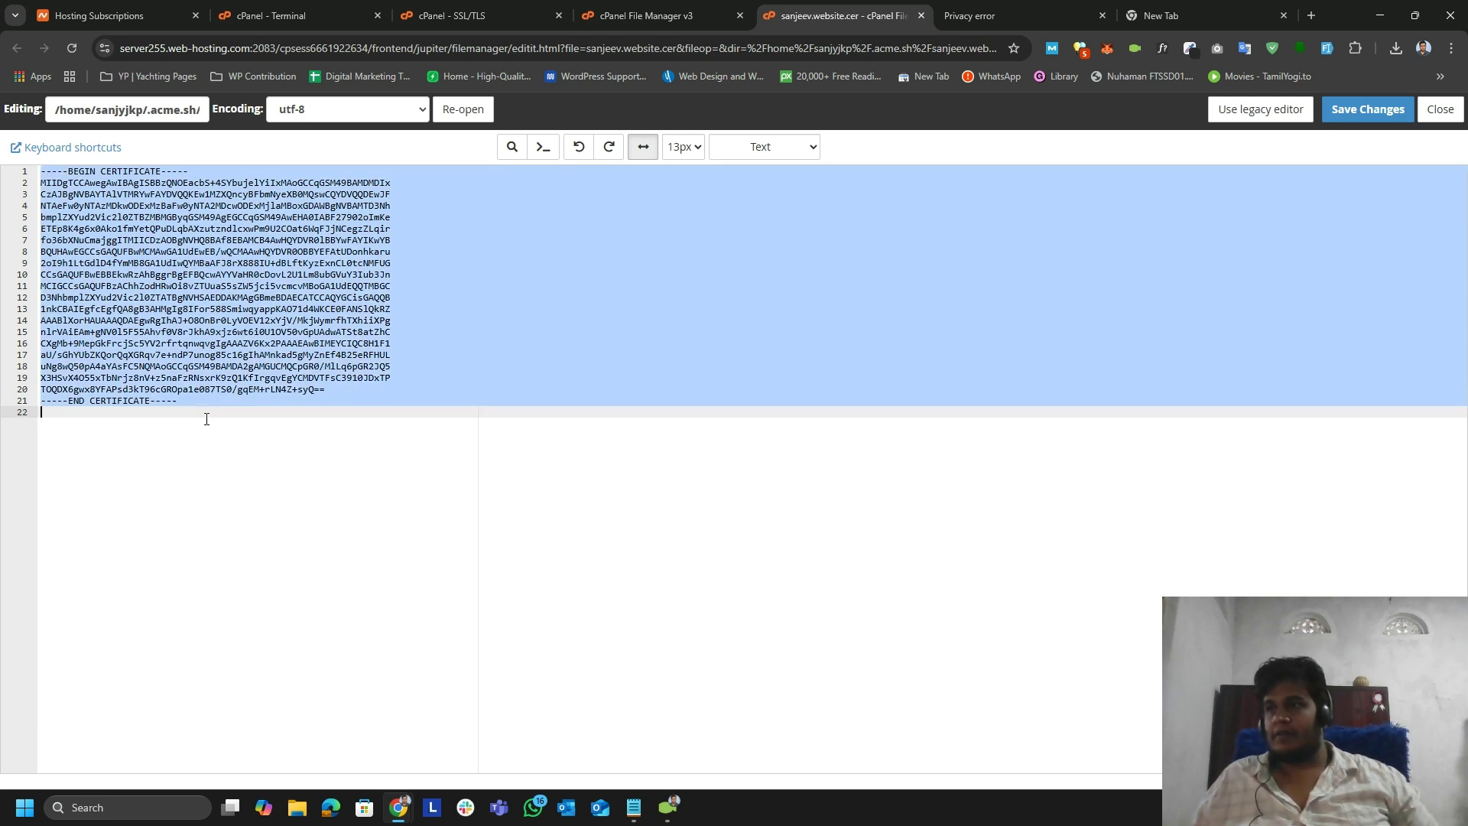
left_click(205, 418)
key("ctrl+a")
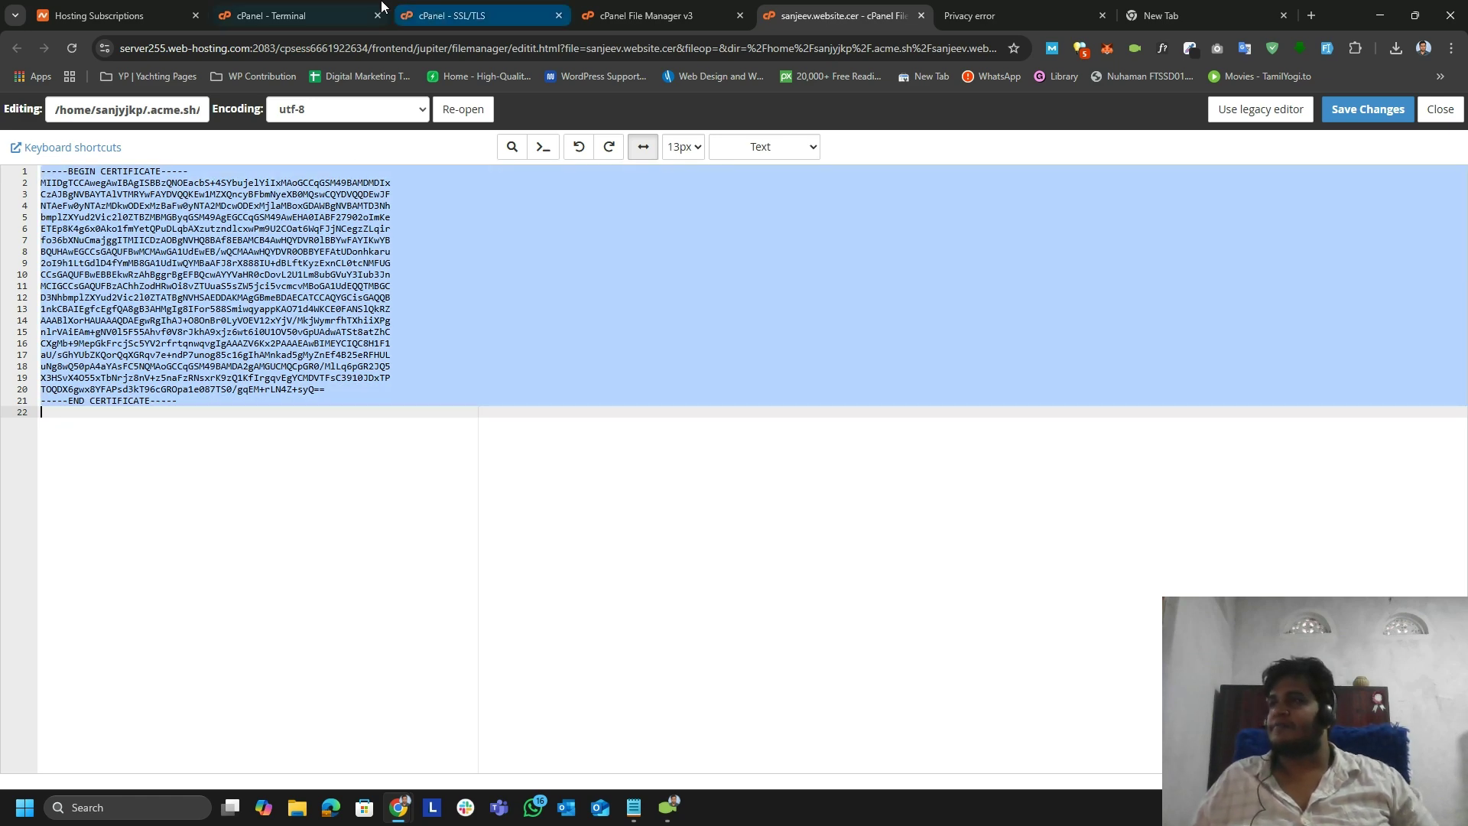
left_click(332, 8)
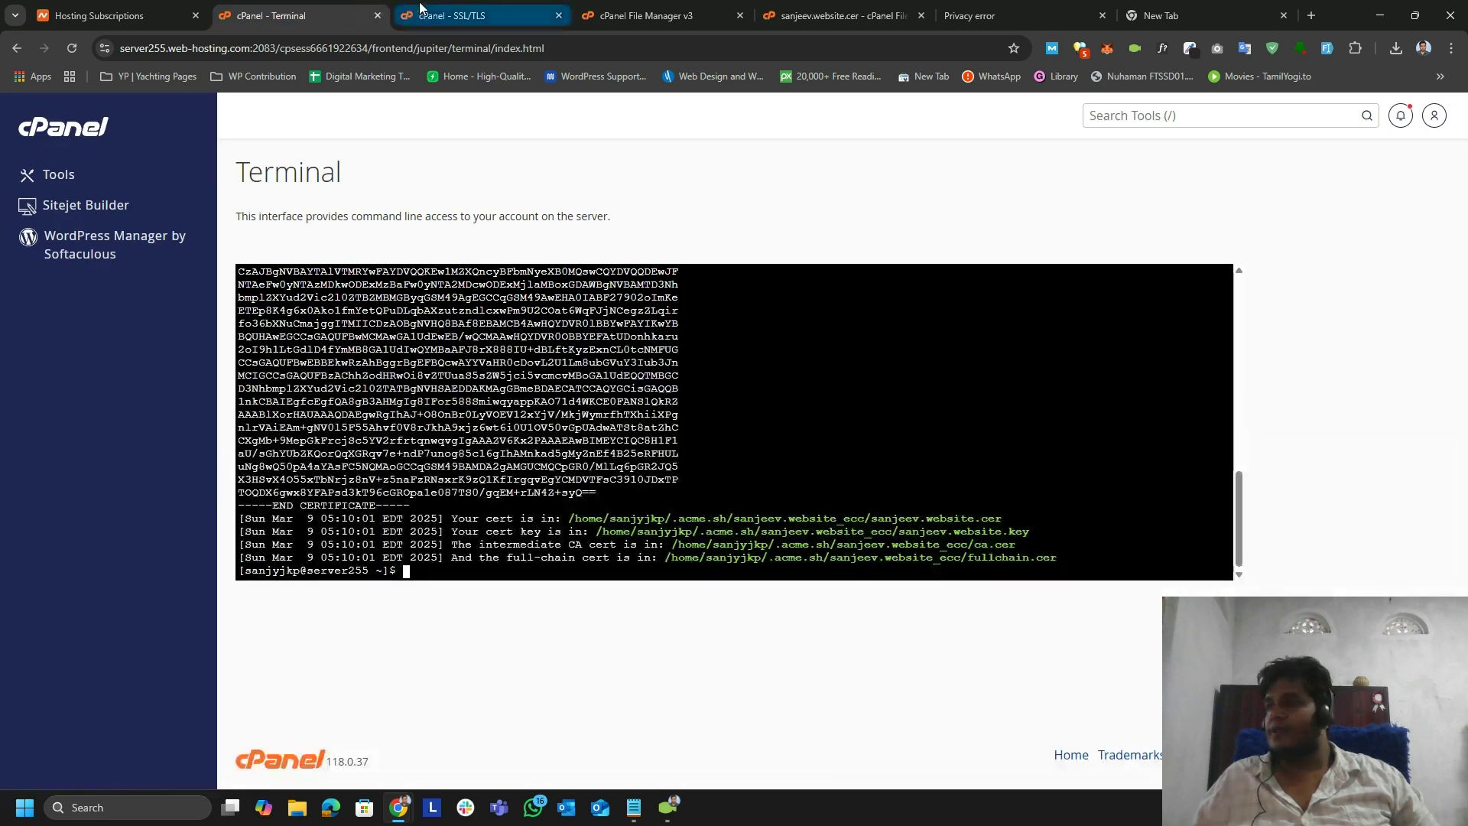
Find the SSL/TLS tool with an 'ssl' search and open Manage SSL Sites
left_click(465, 22)
double_click(1113, 117)
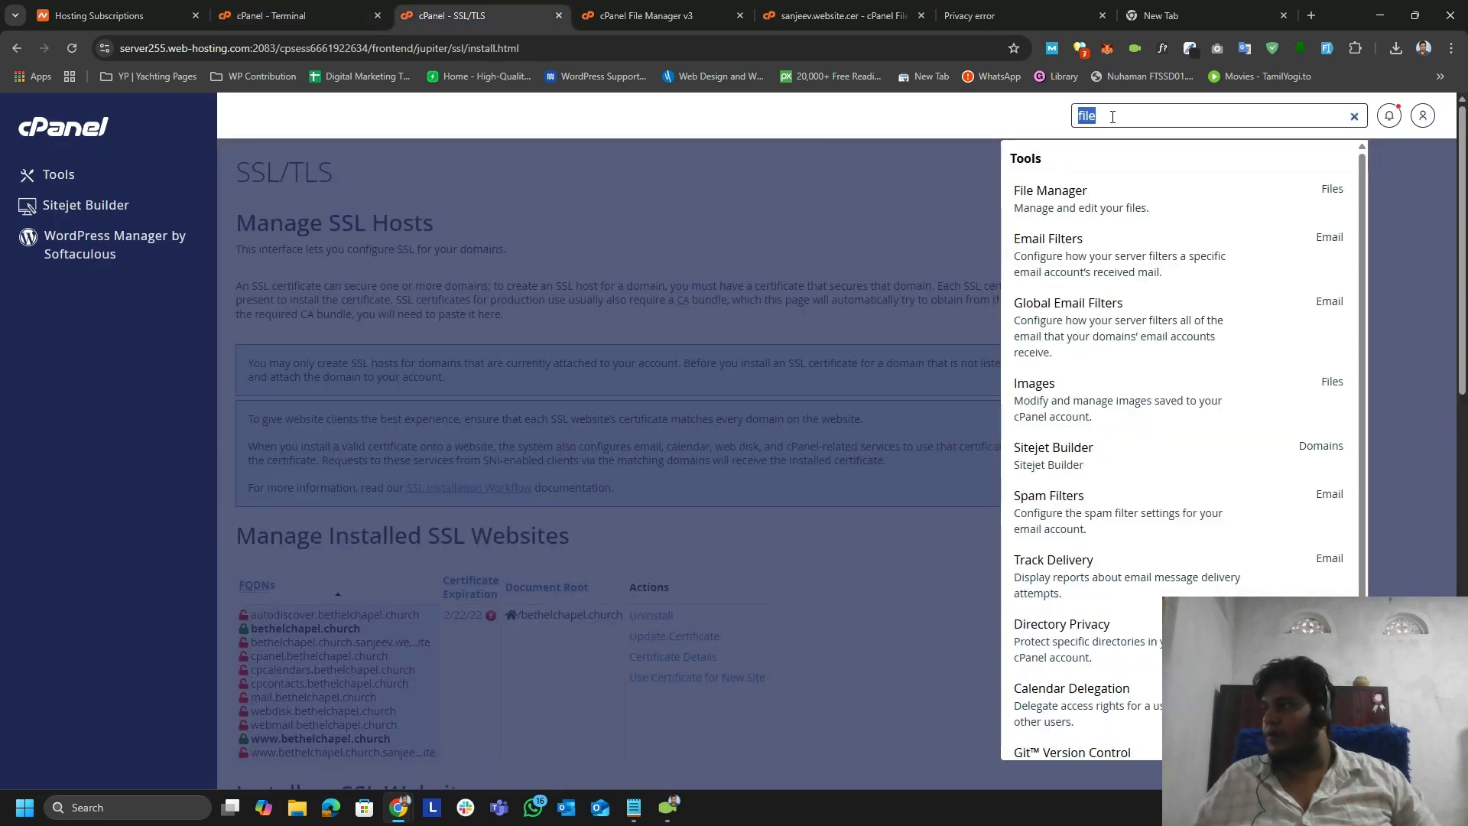
type("ssl")
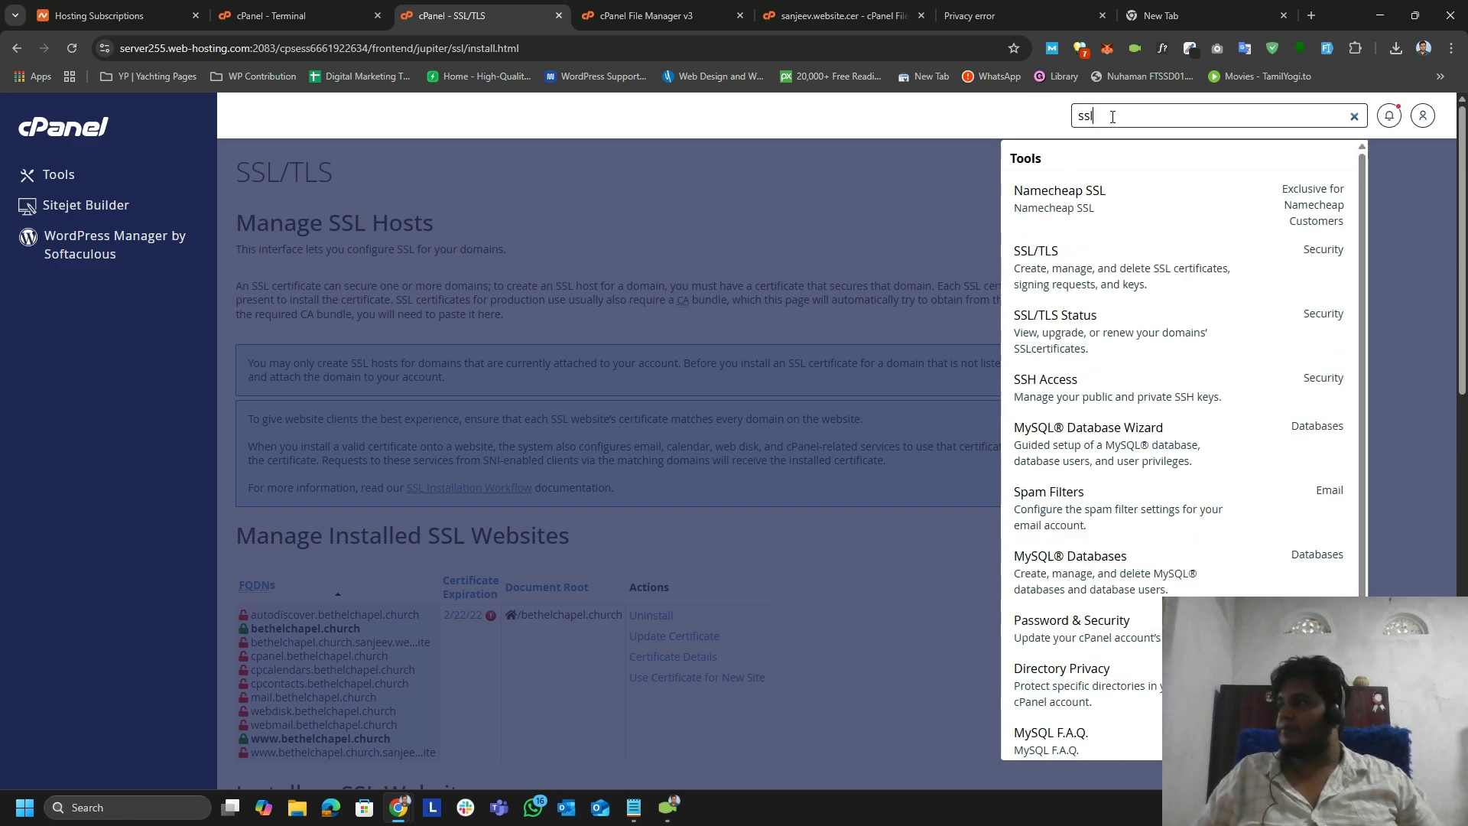
left_click(1073, 255)
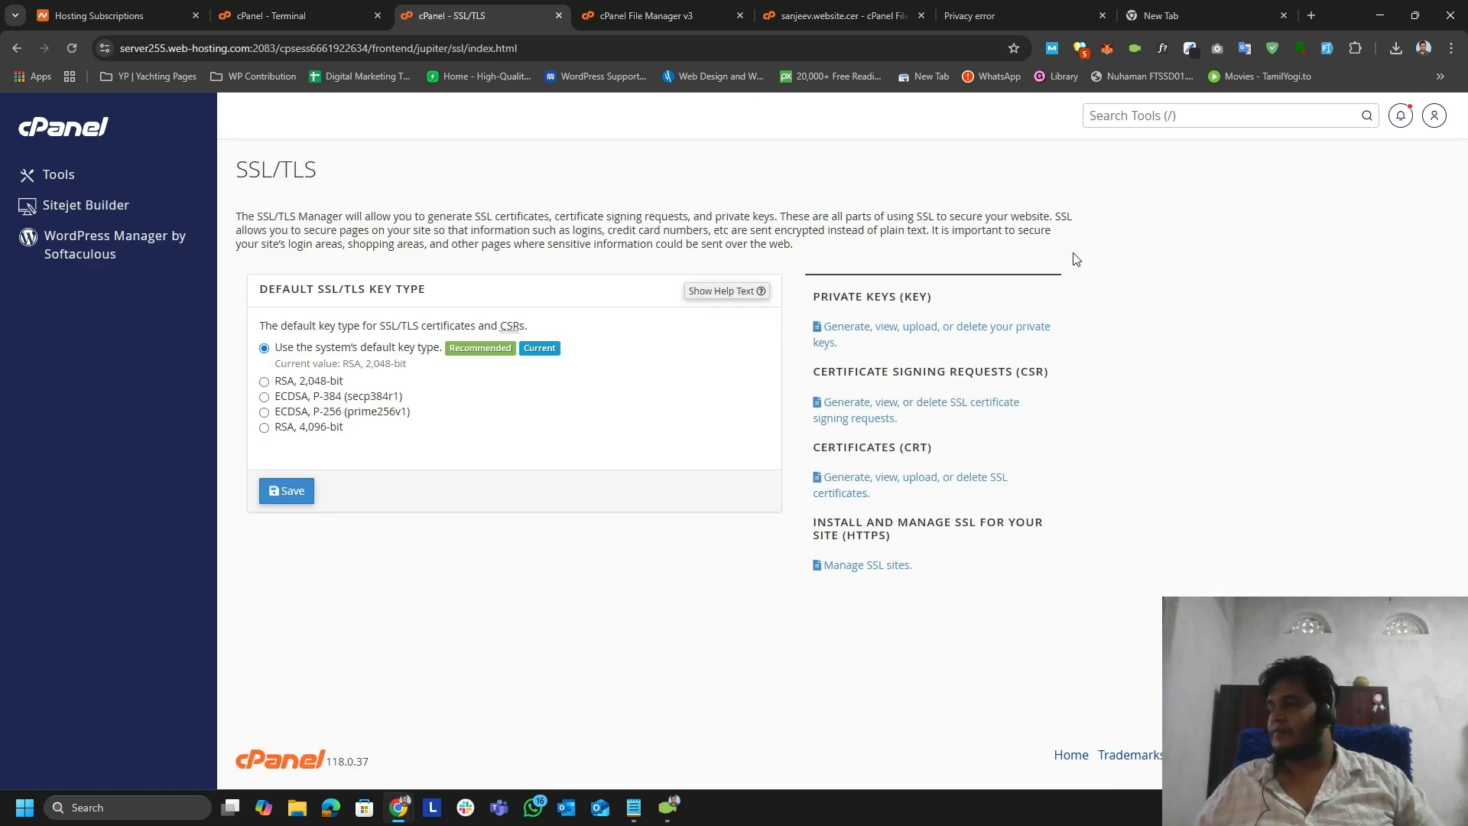
left_click(863, 568)
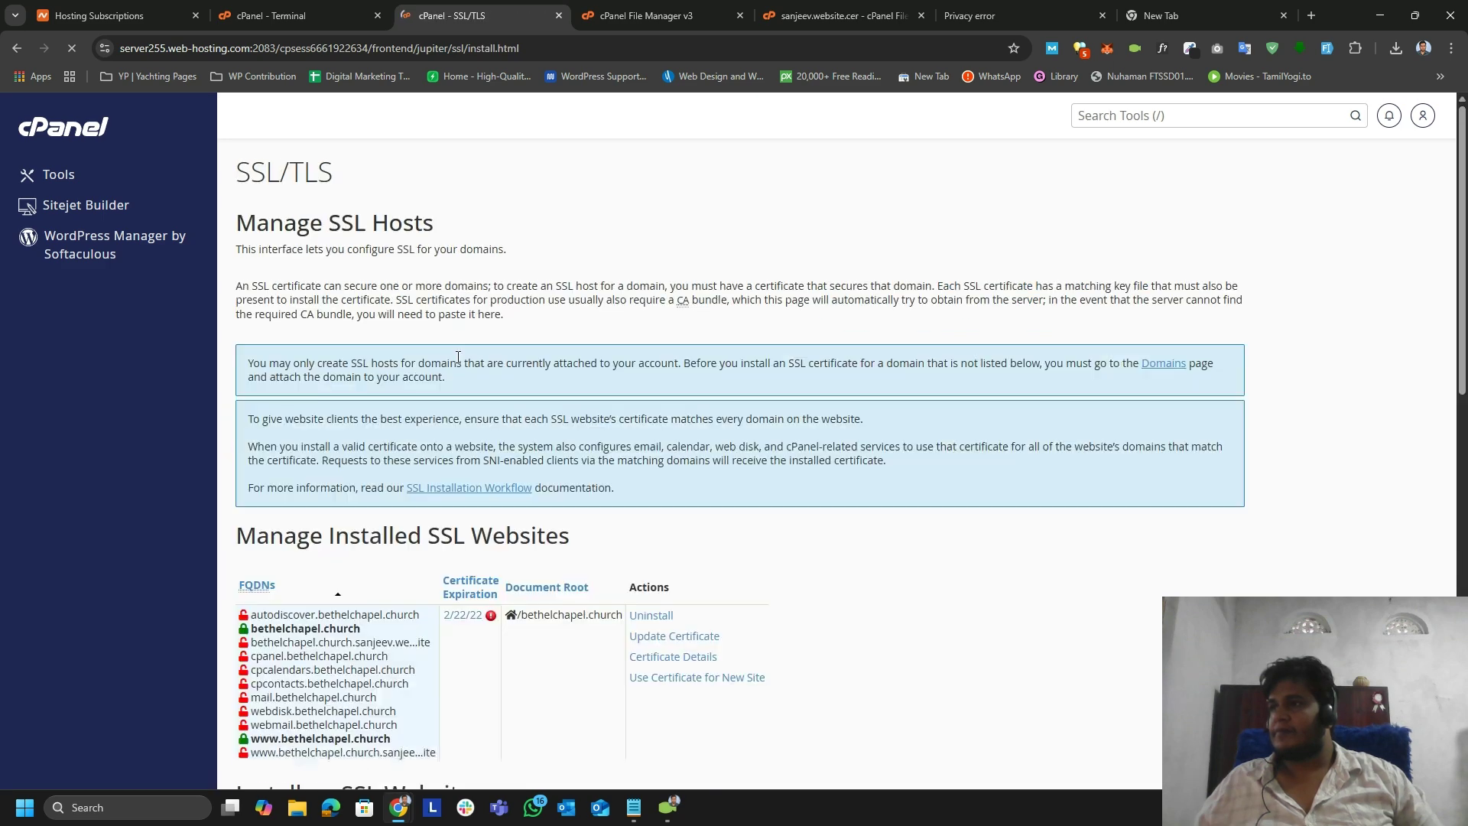
scroll(459, 358, "down", 6)
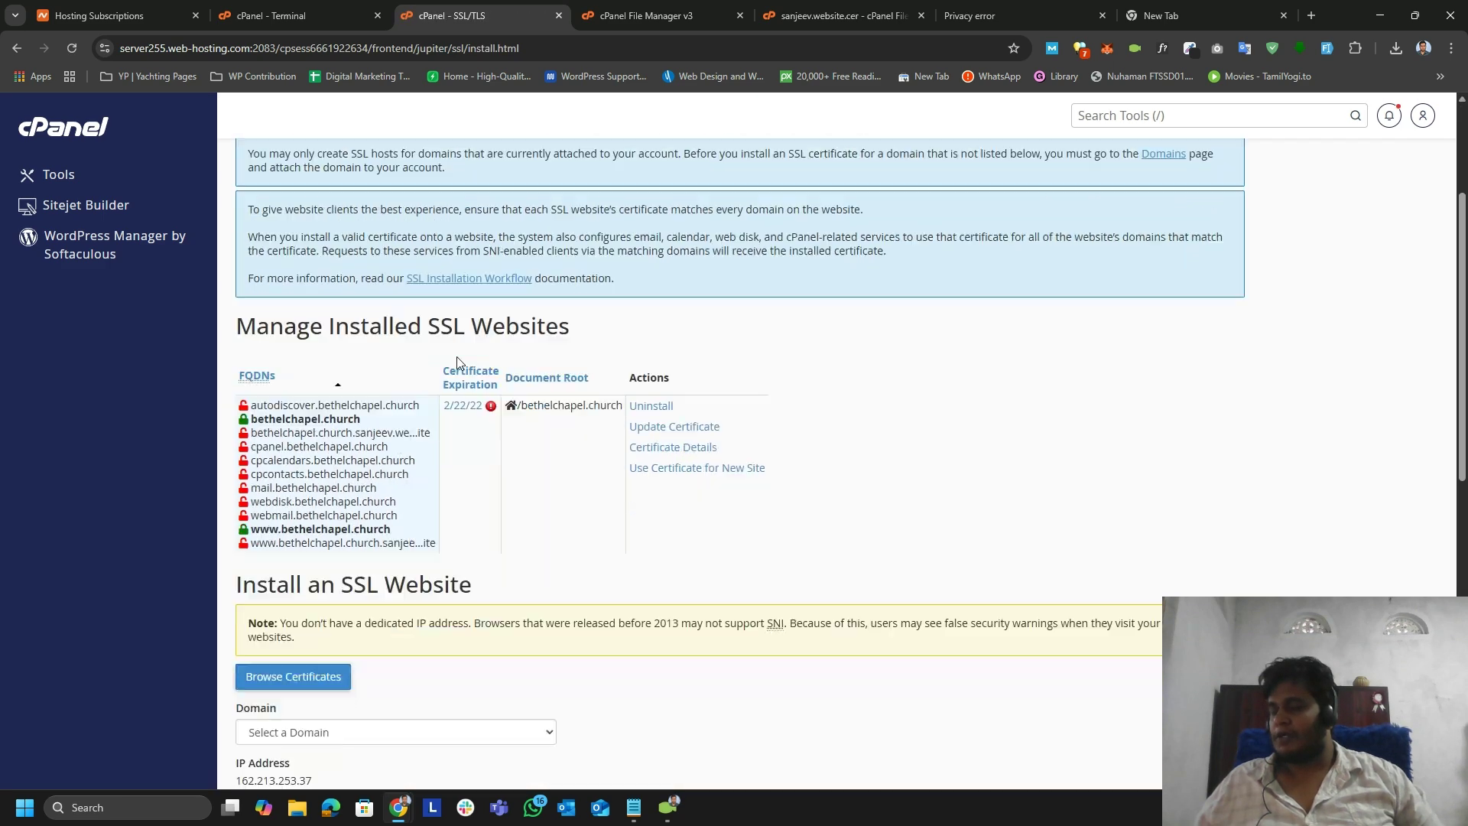
scroll(355, 433, "down", 2)
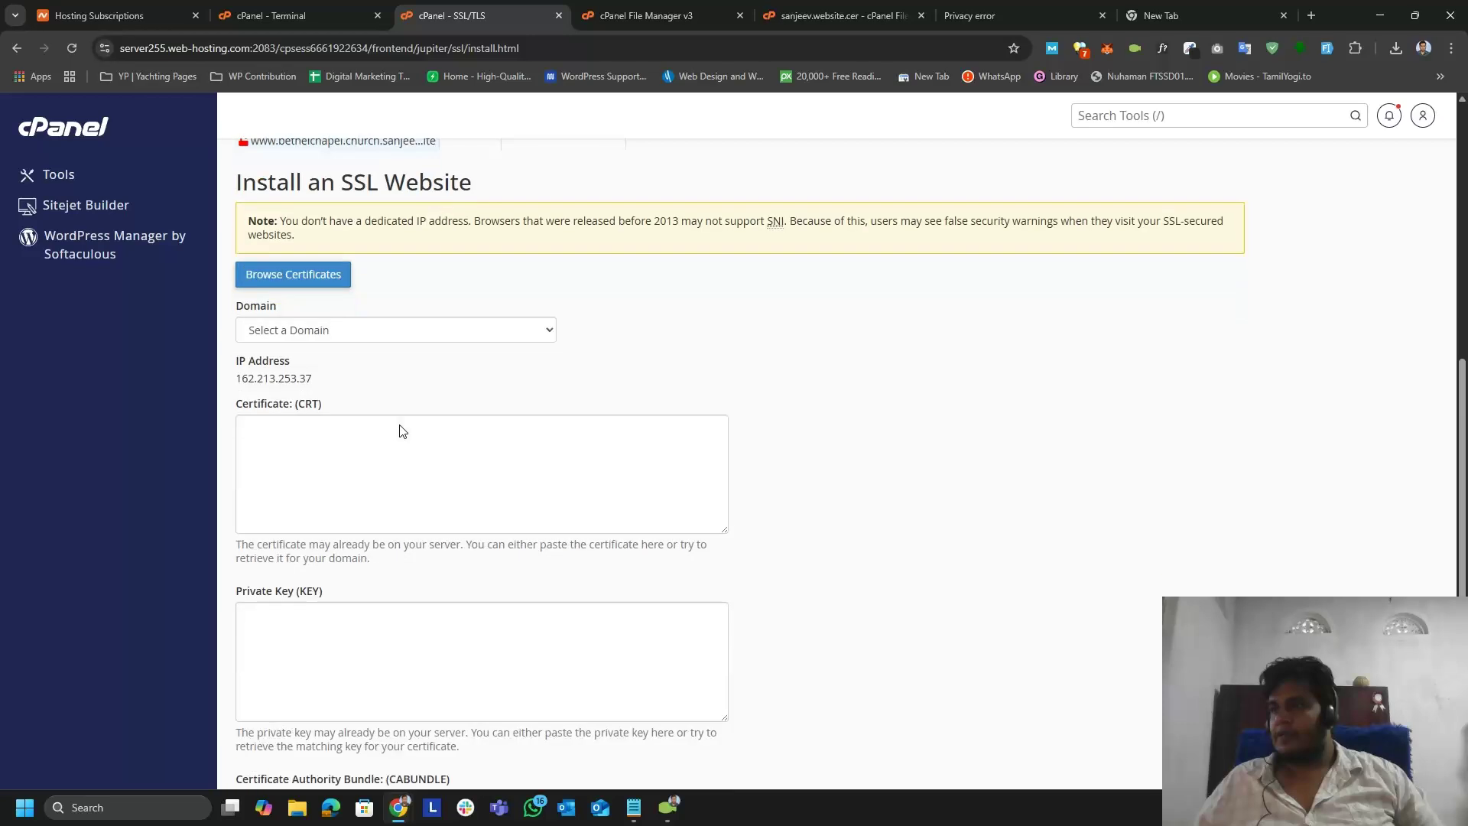
Choose sanjeev.website as the domain and paste its Let's Encrypt certificate into Certificate (CRT)
left_click(361, 329)
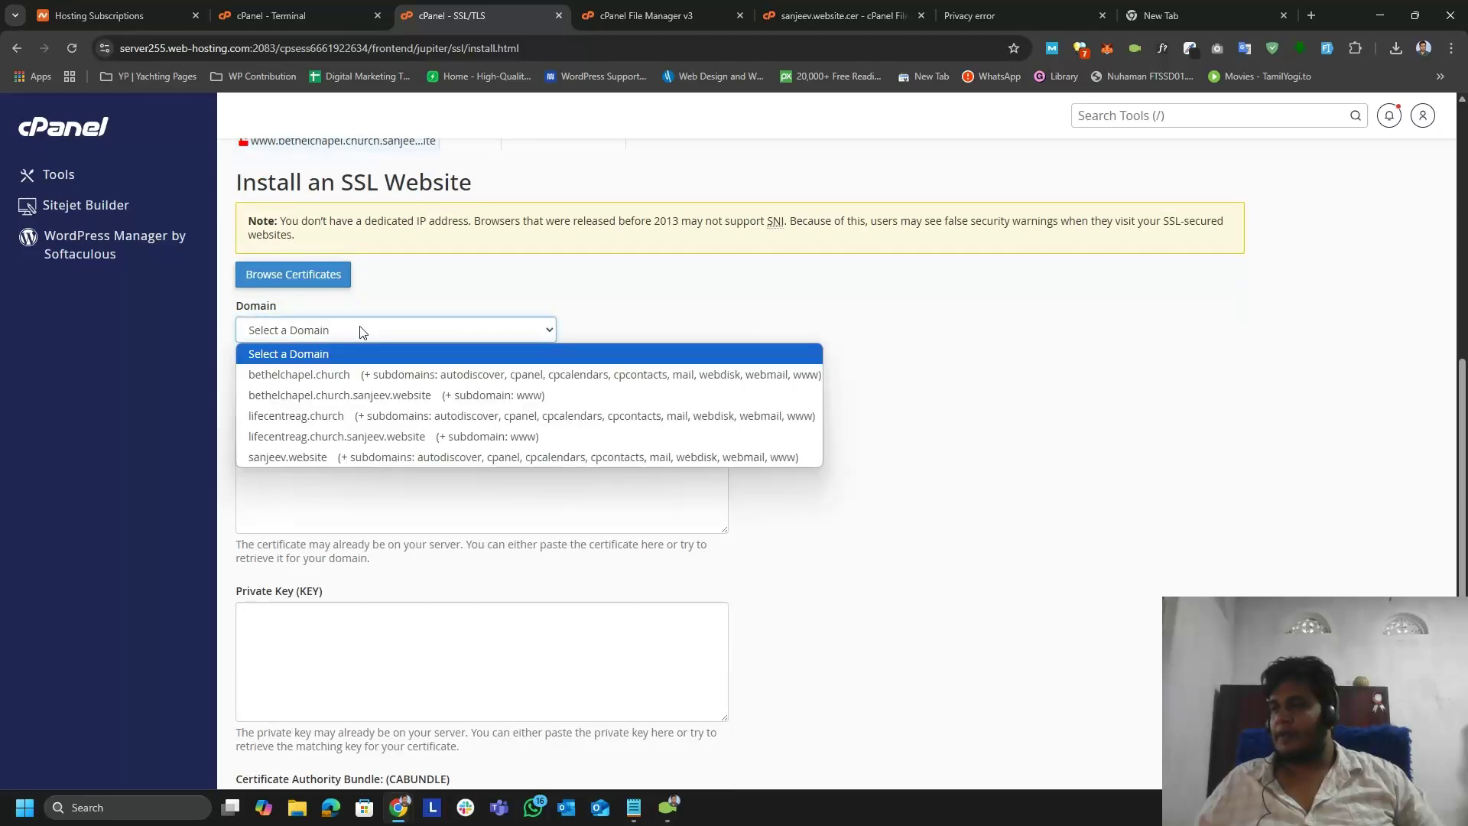
left_click(318, 457)
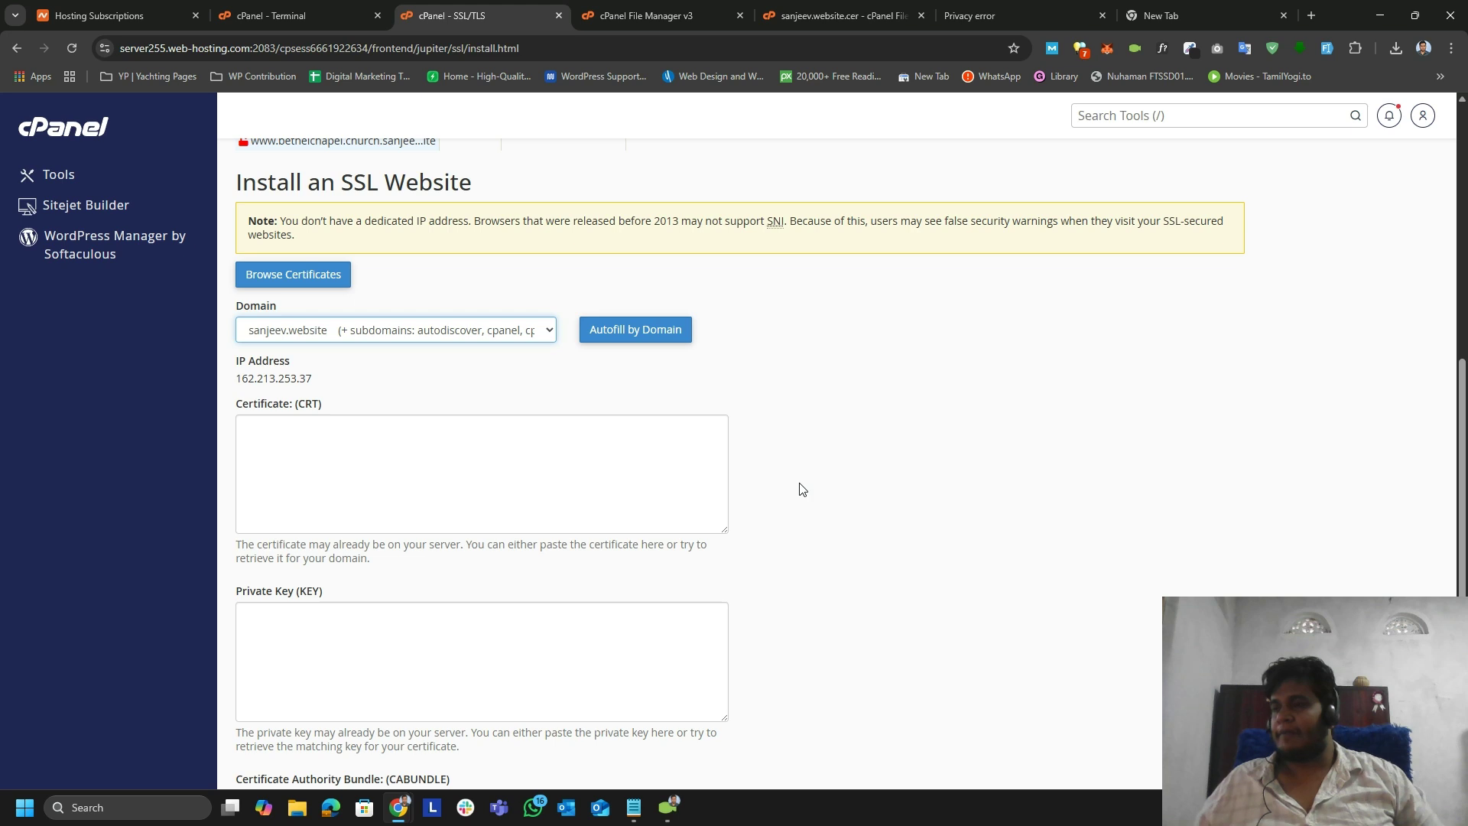
left_click(422, 456)
key("ctrl+v")
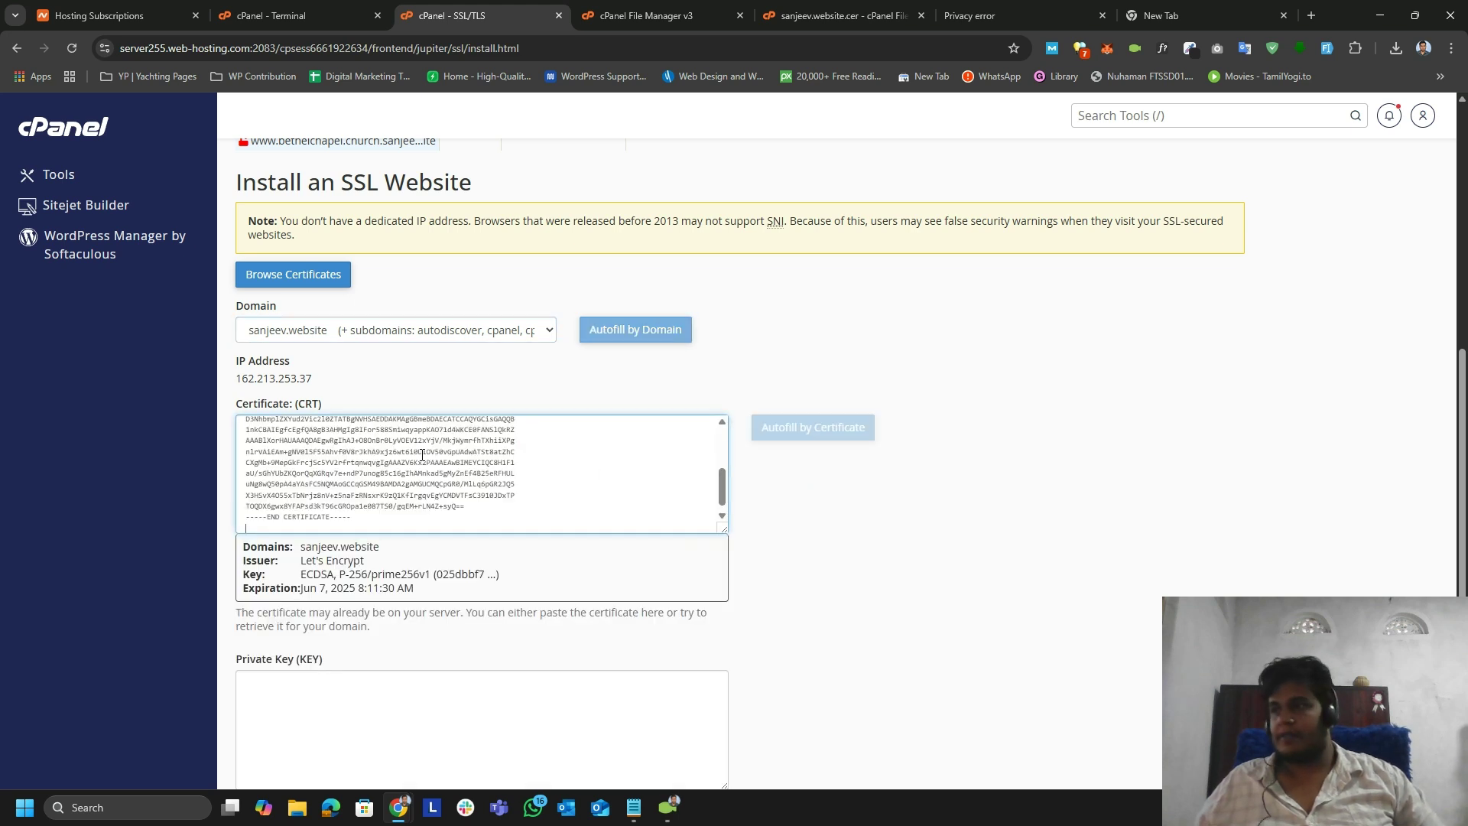
left_click(662, 14)
left_click(863, 13)
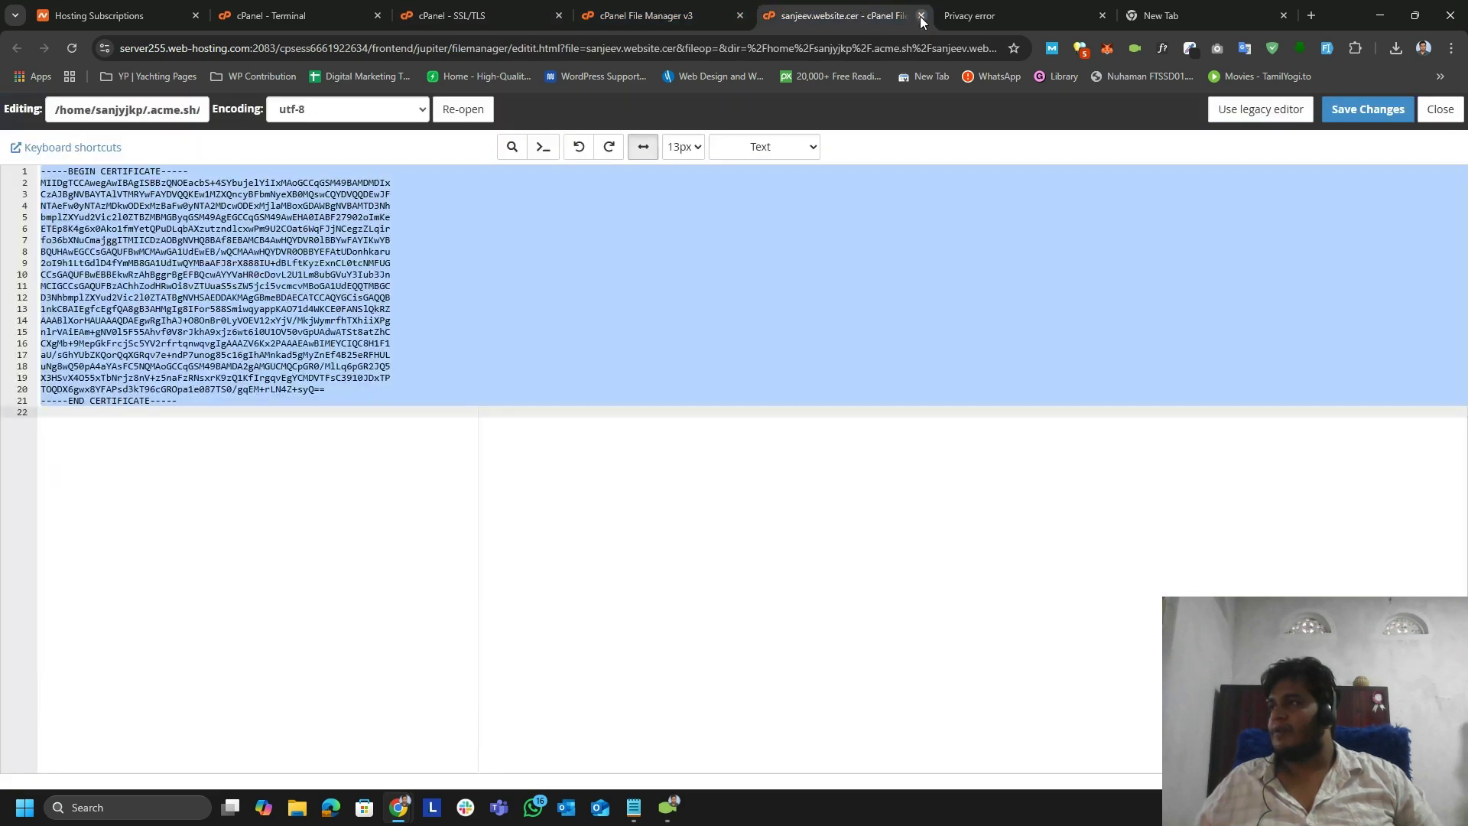
Close the certificate editor and open sanjeev.website.key in the File Manager editor
left_click(922, 16)
left_click(662, 15)
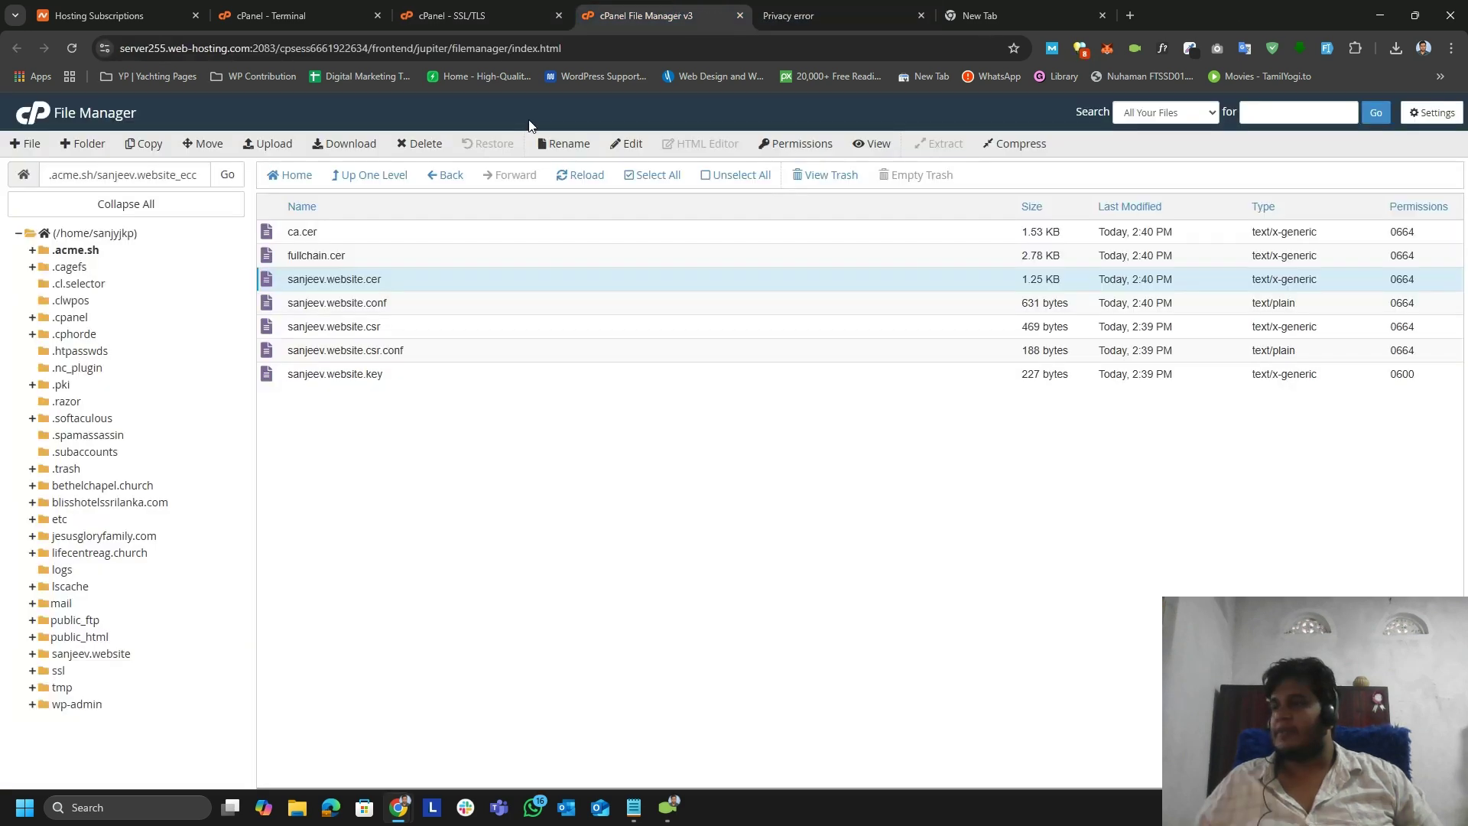
left_click(275, 373)
right_click(275, 373)
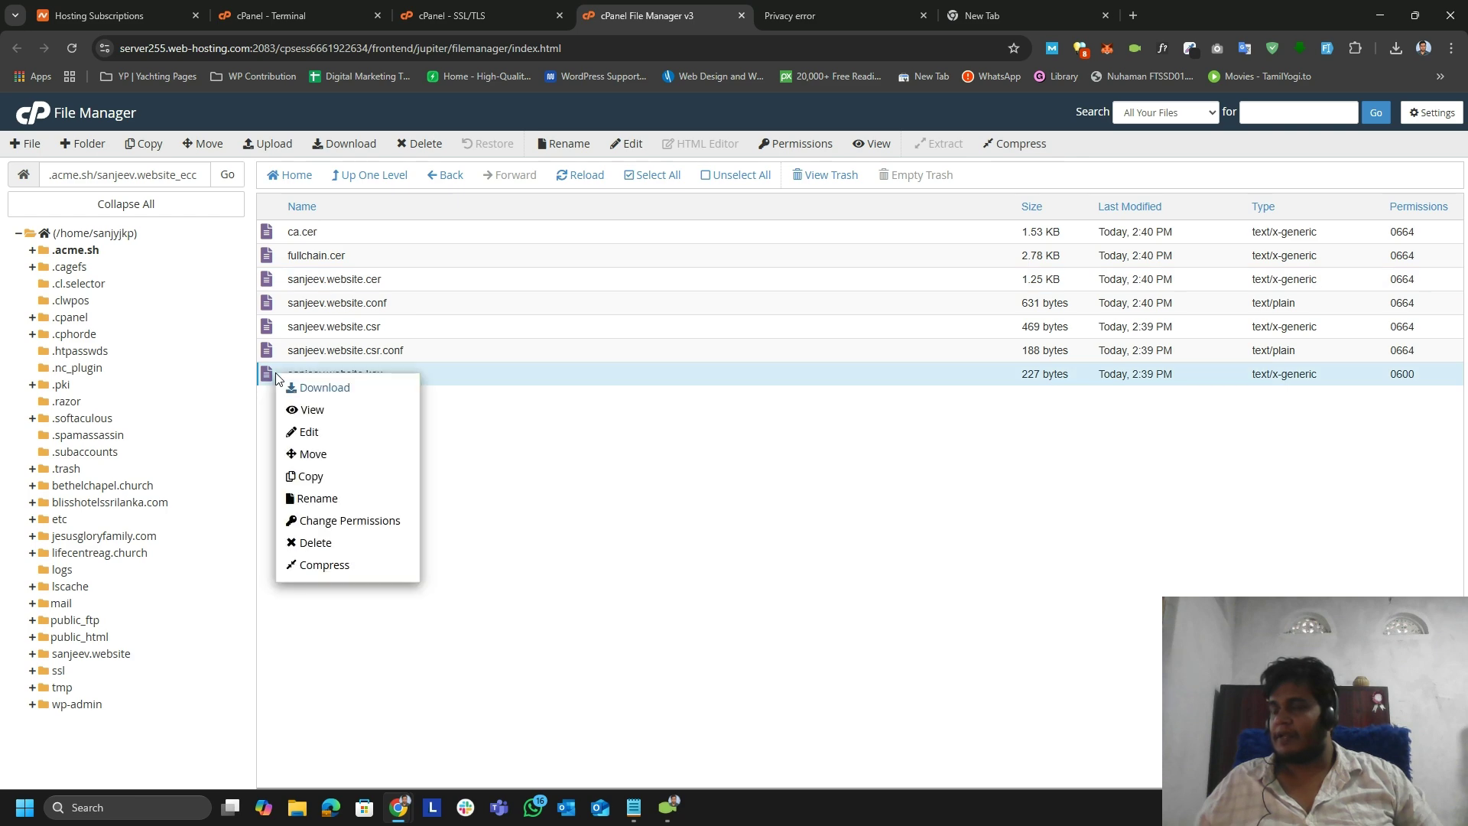
left_click(306, 432)
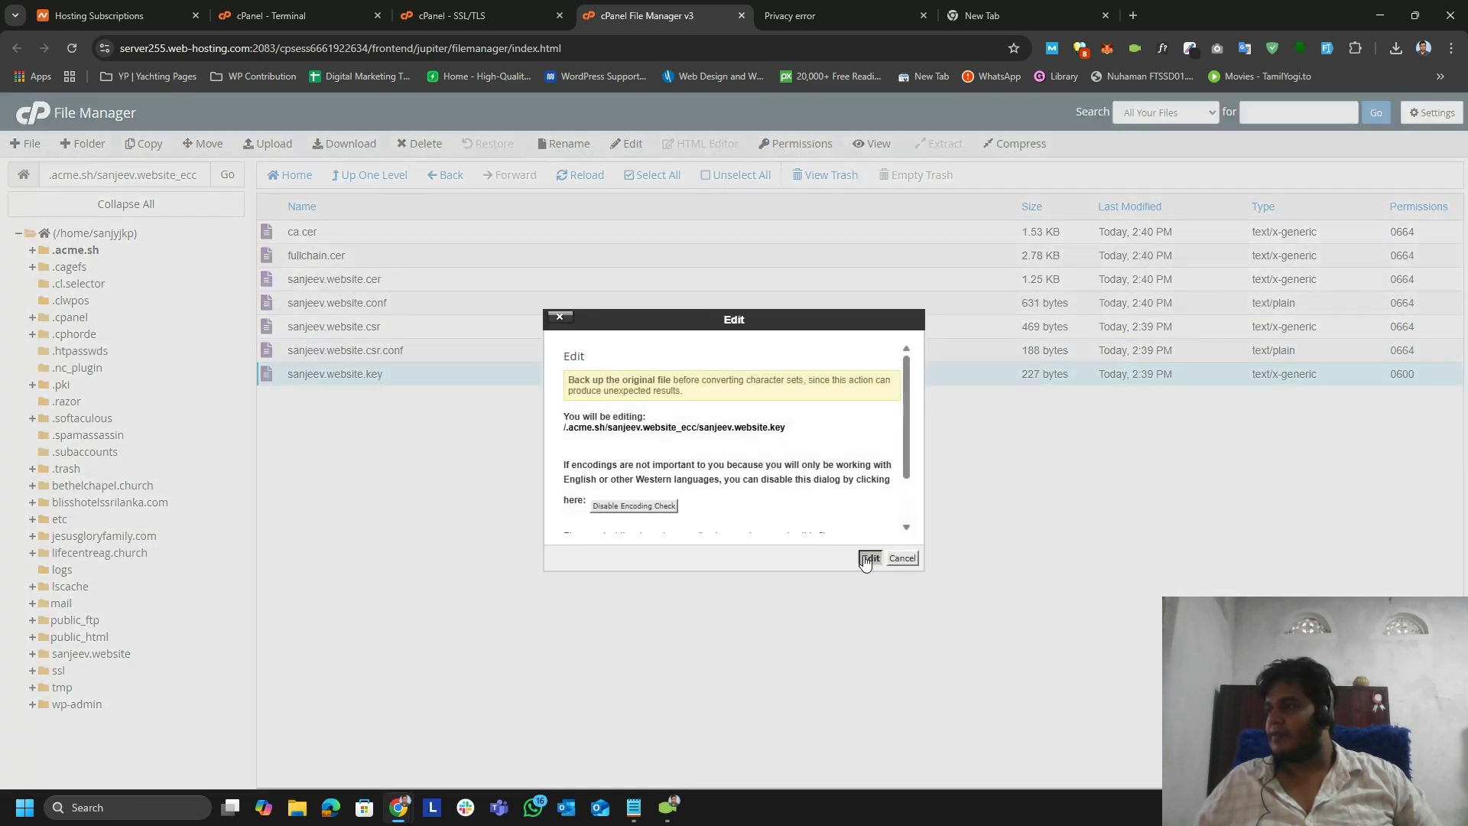
left_click(870, 558)
Select all of the EC private key text and return to the SSL install form
left_click(295, 236)
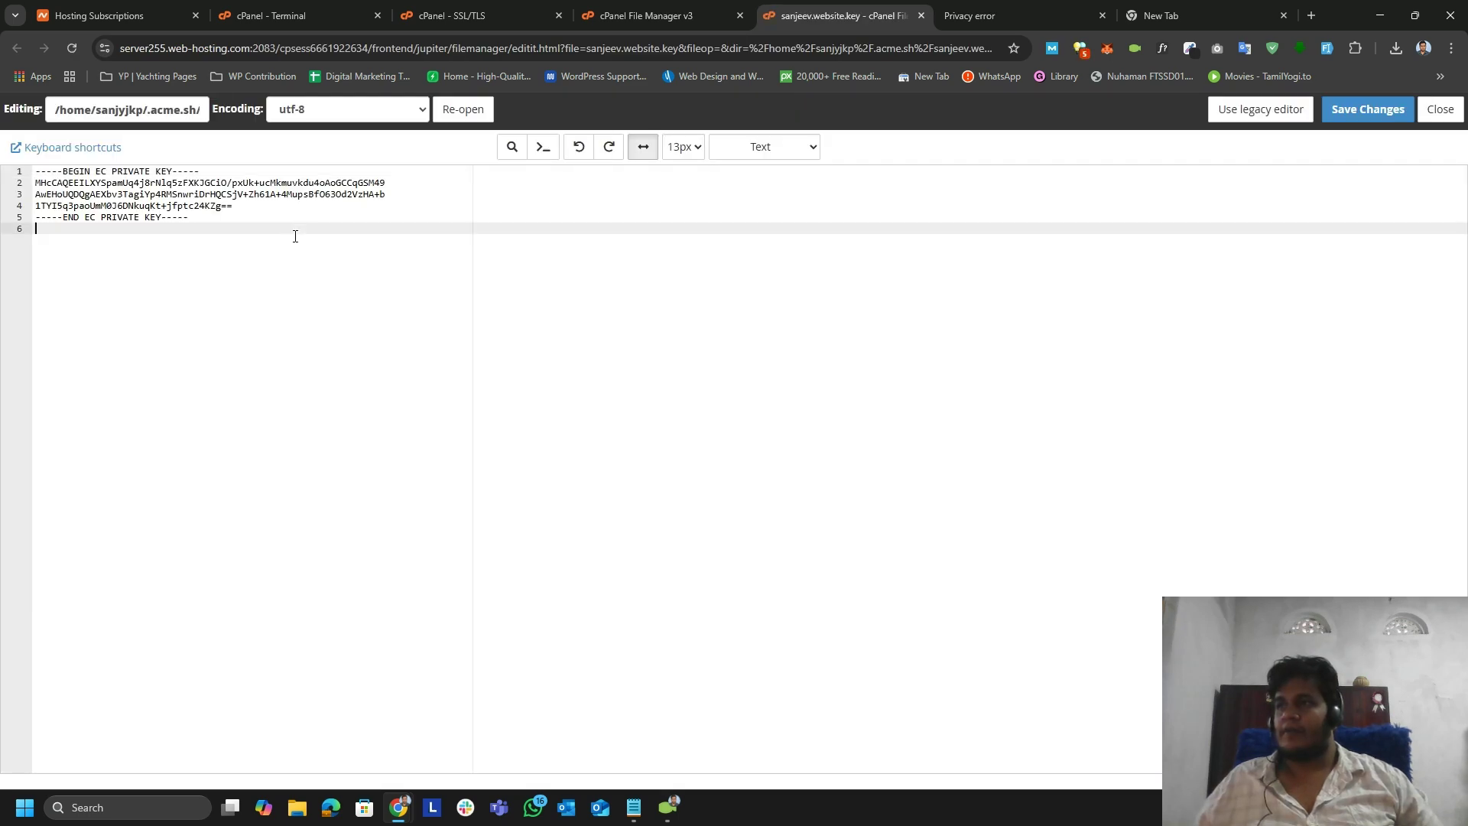
key("ctrl+a")
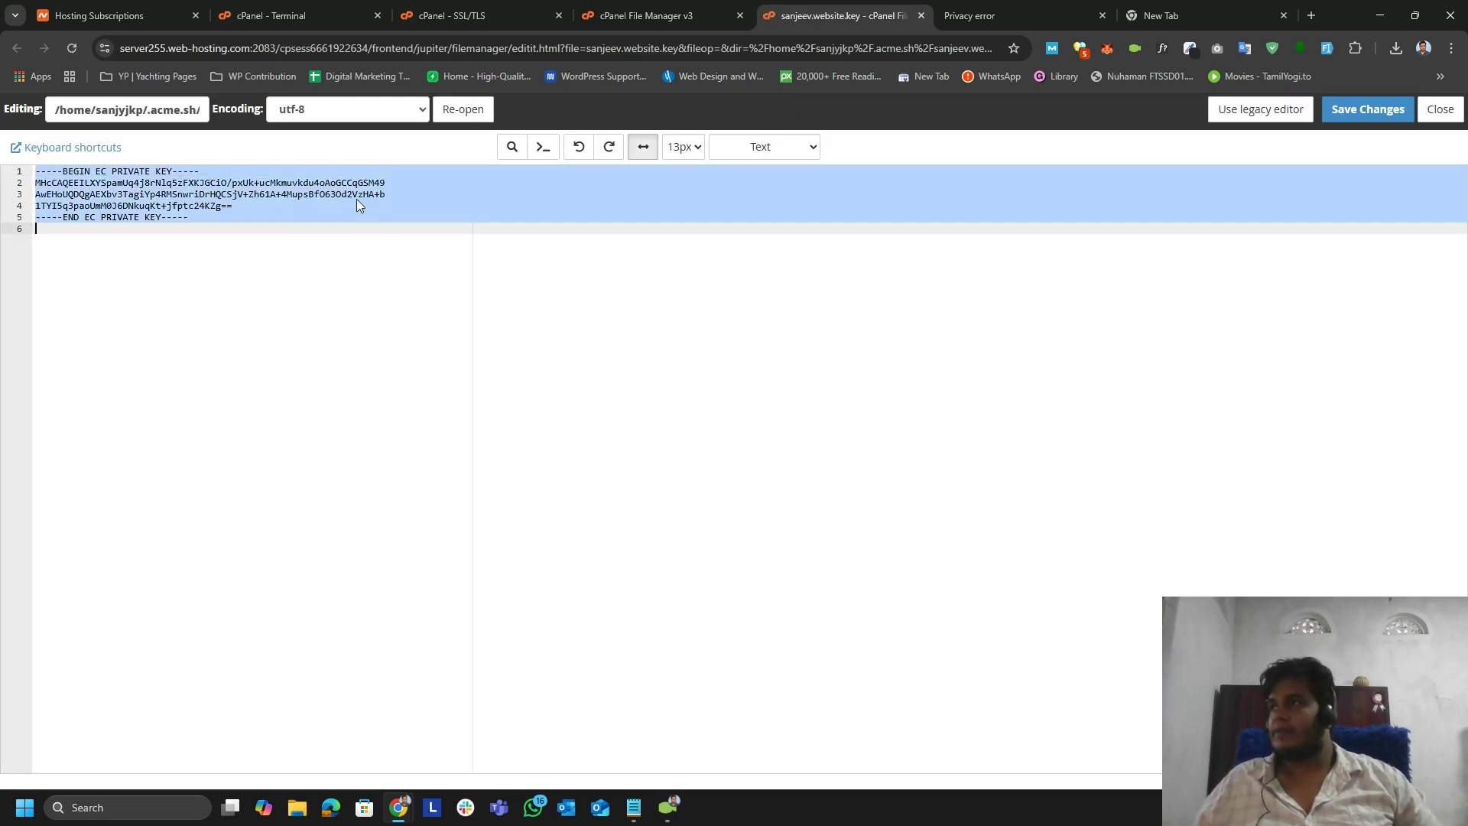
left_click(451, 15)
scroll(379, 369, "down", 4)
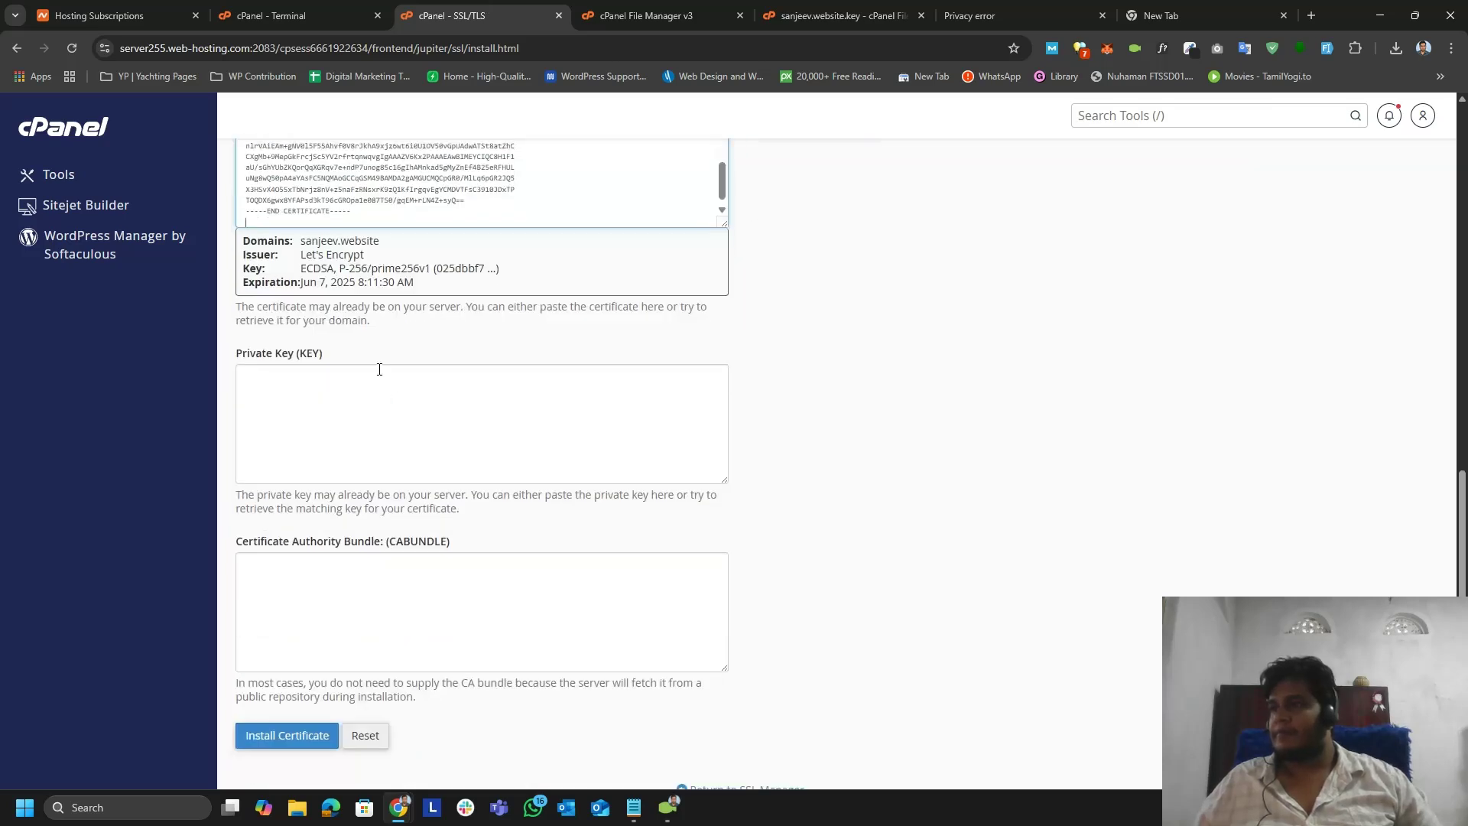
Paste the EC private key into Private Key (KEY) and install the sanjeev.website certificate
left_click(378, 380)
key("ctrl+v")
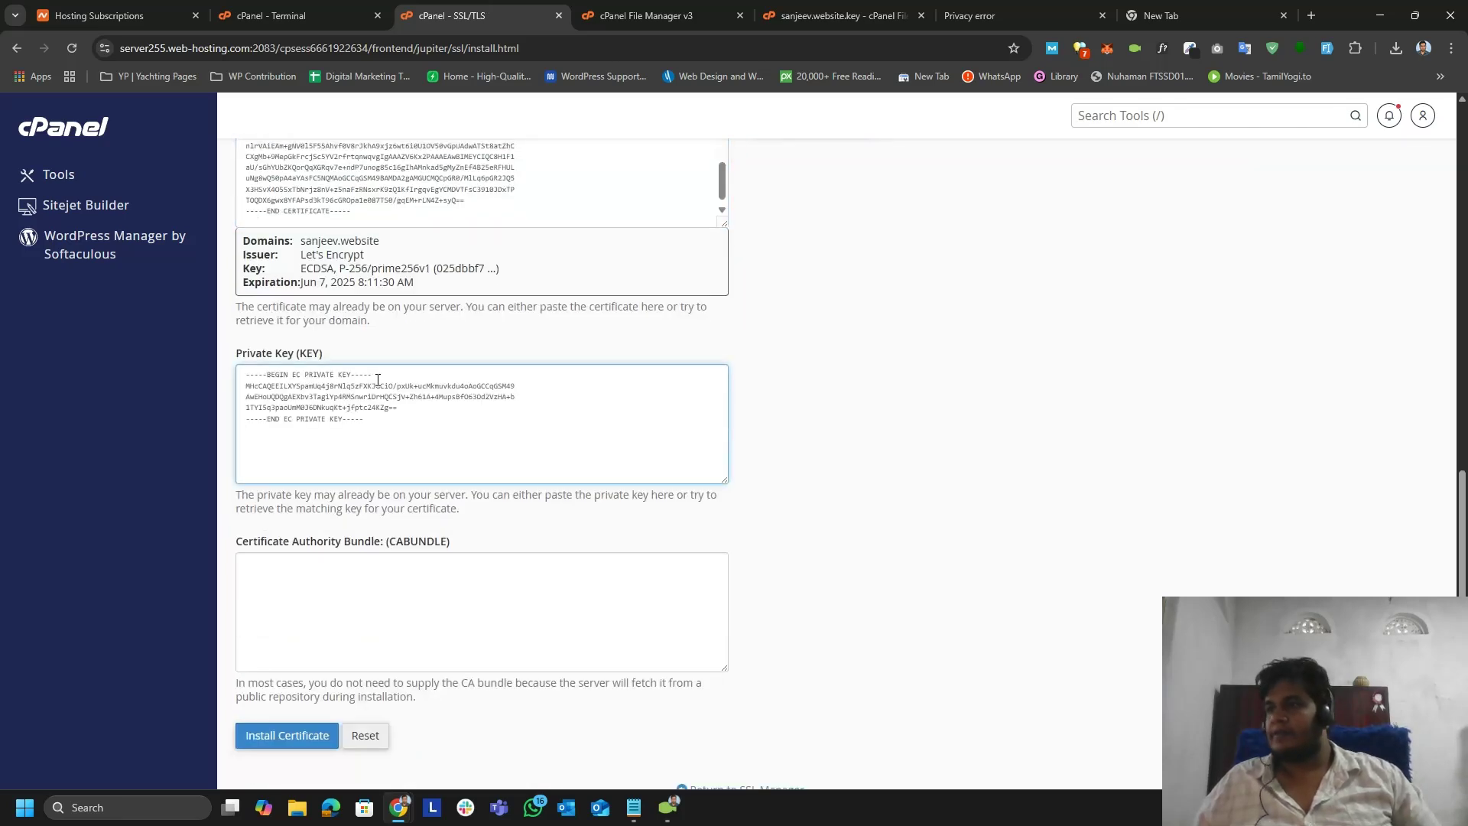
scroll(377, 380, "down", 1)
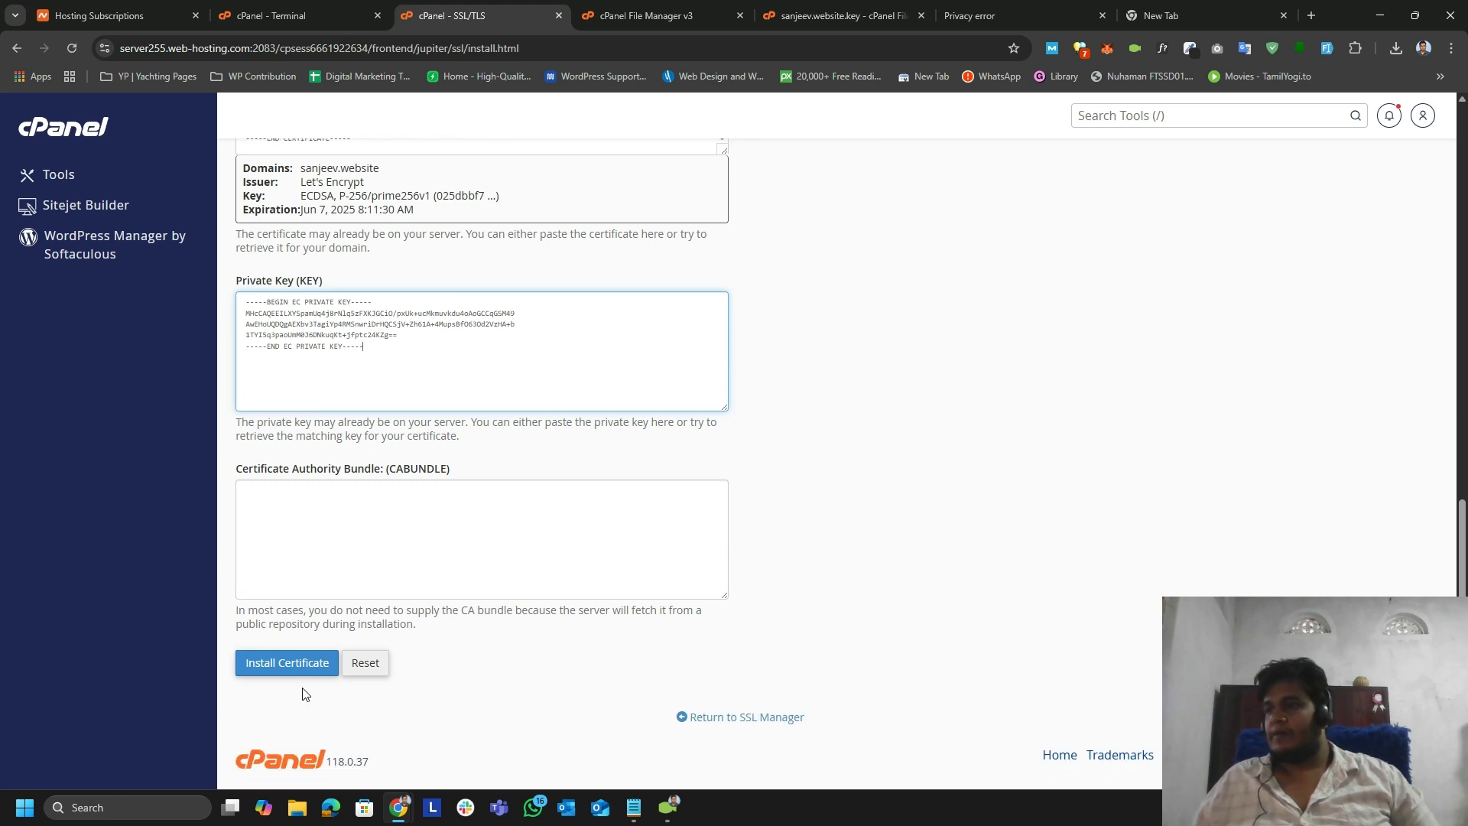
left_click(300, 664)
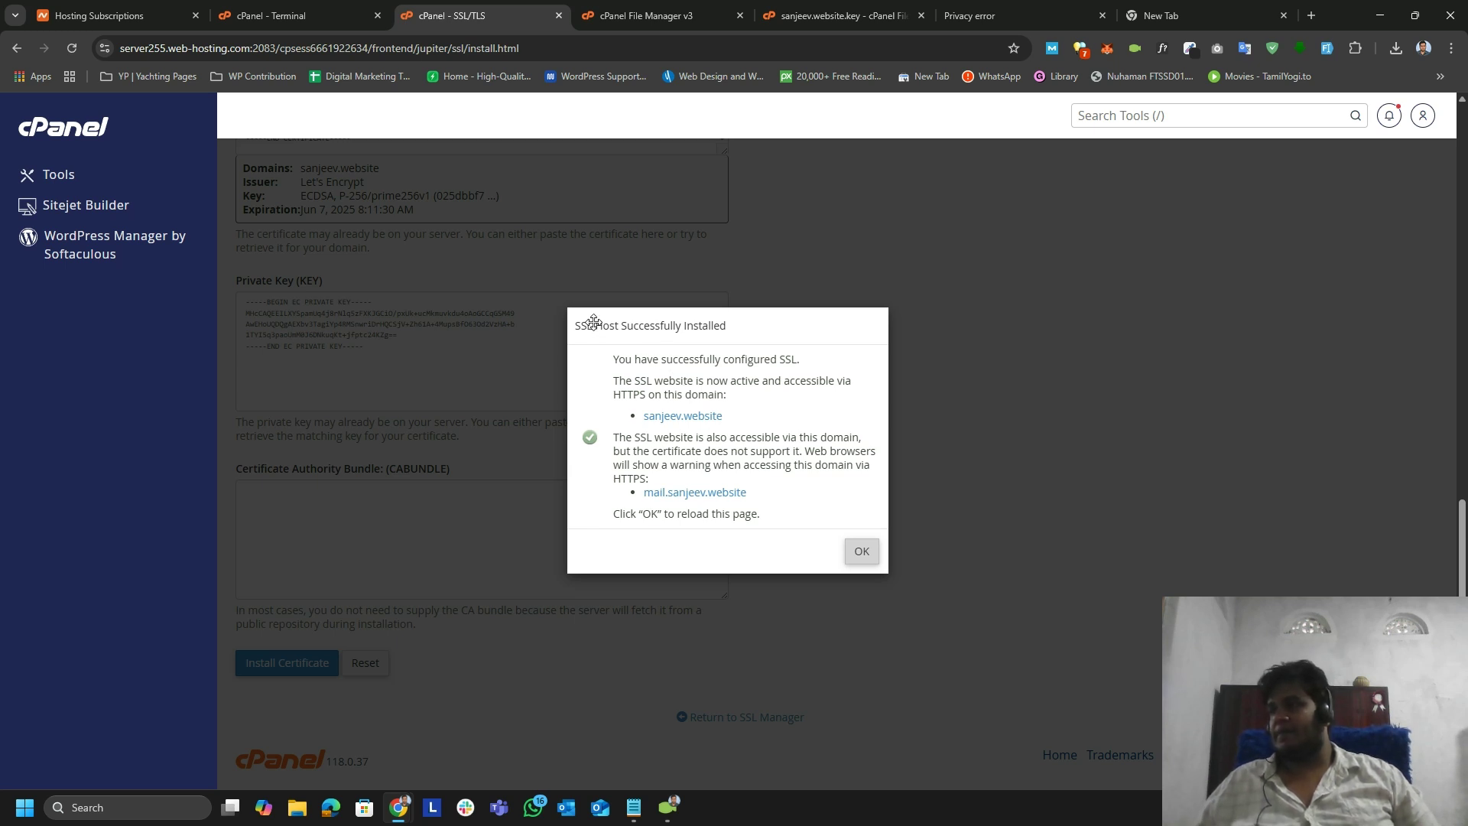
Dismiss the success notice and check that sanjeev.website is listed, expiring 6/7/25
left_click(861, 551)
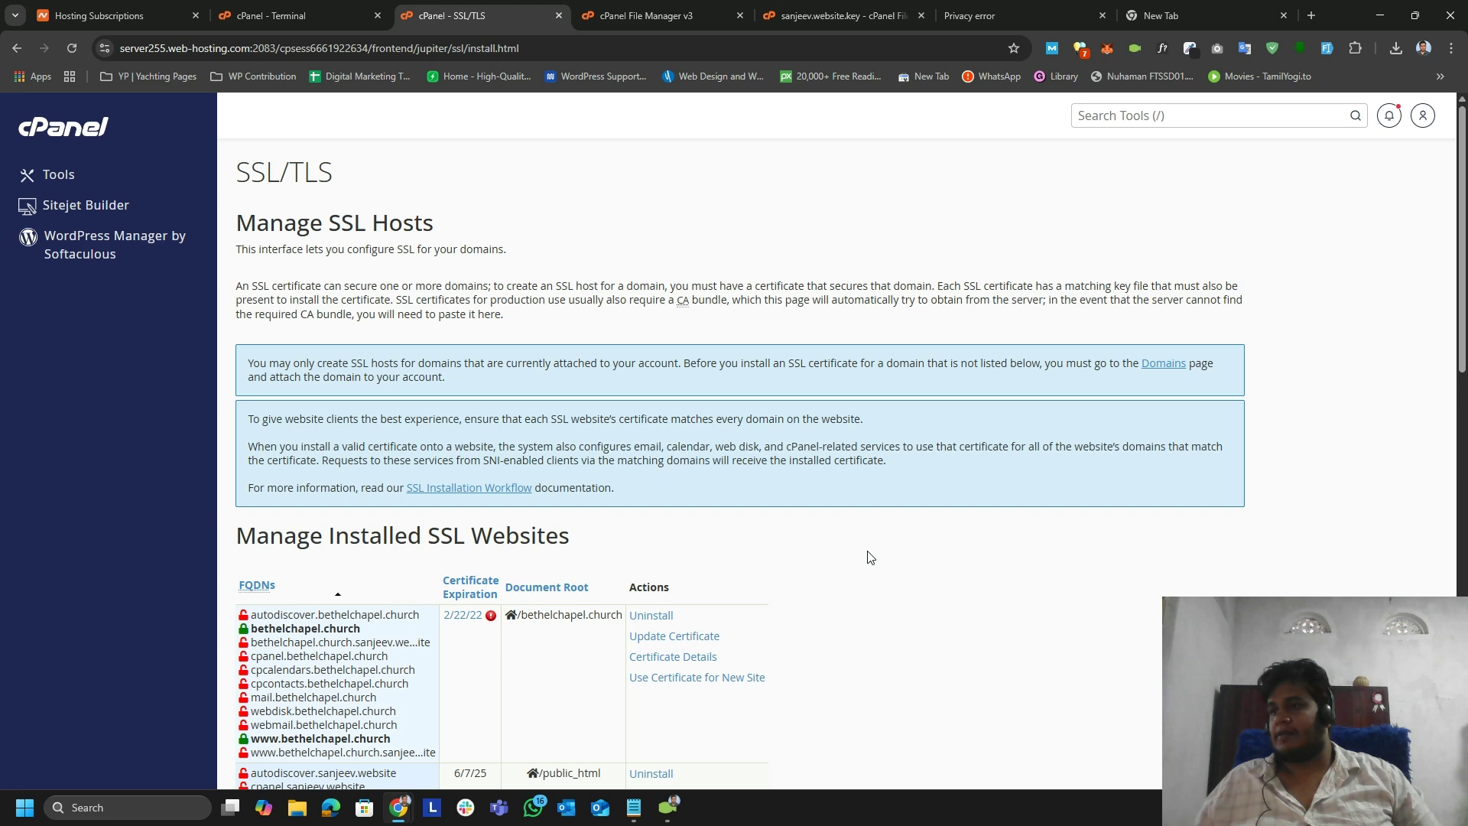
scroll(806, 511, "down", 4)
scroll(806, 512, "up", 3)
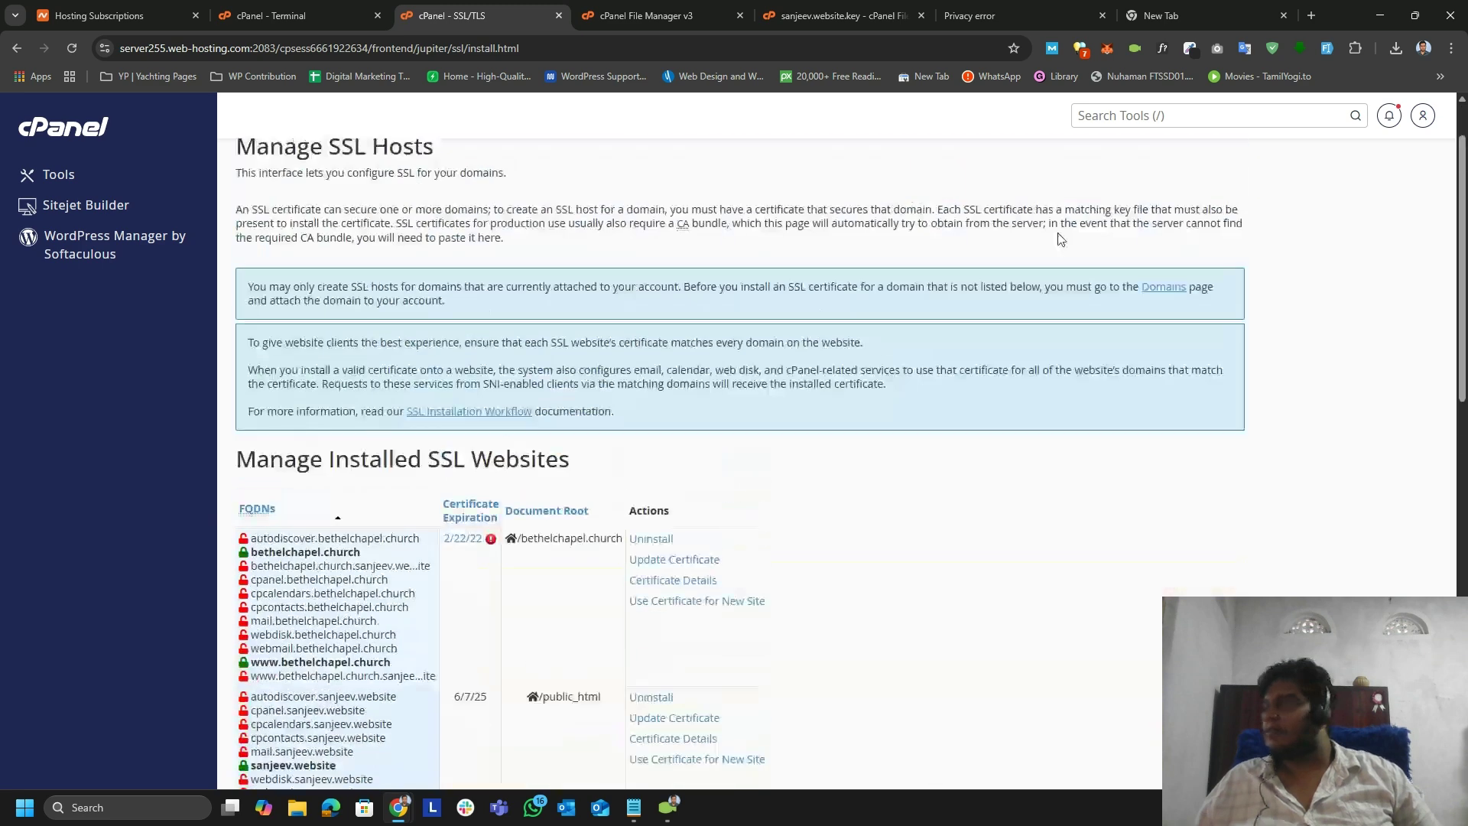
left_click(961, 17)
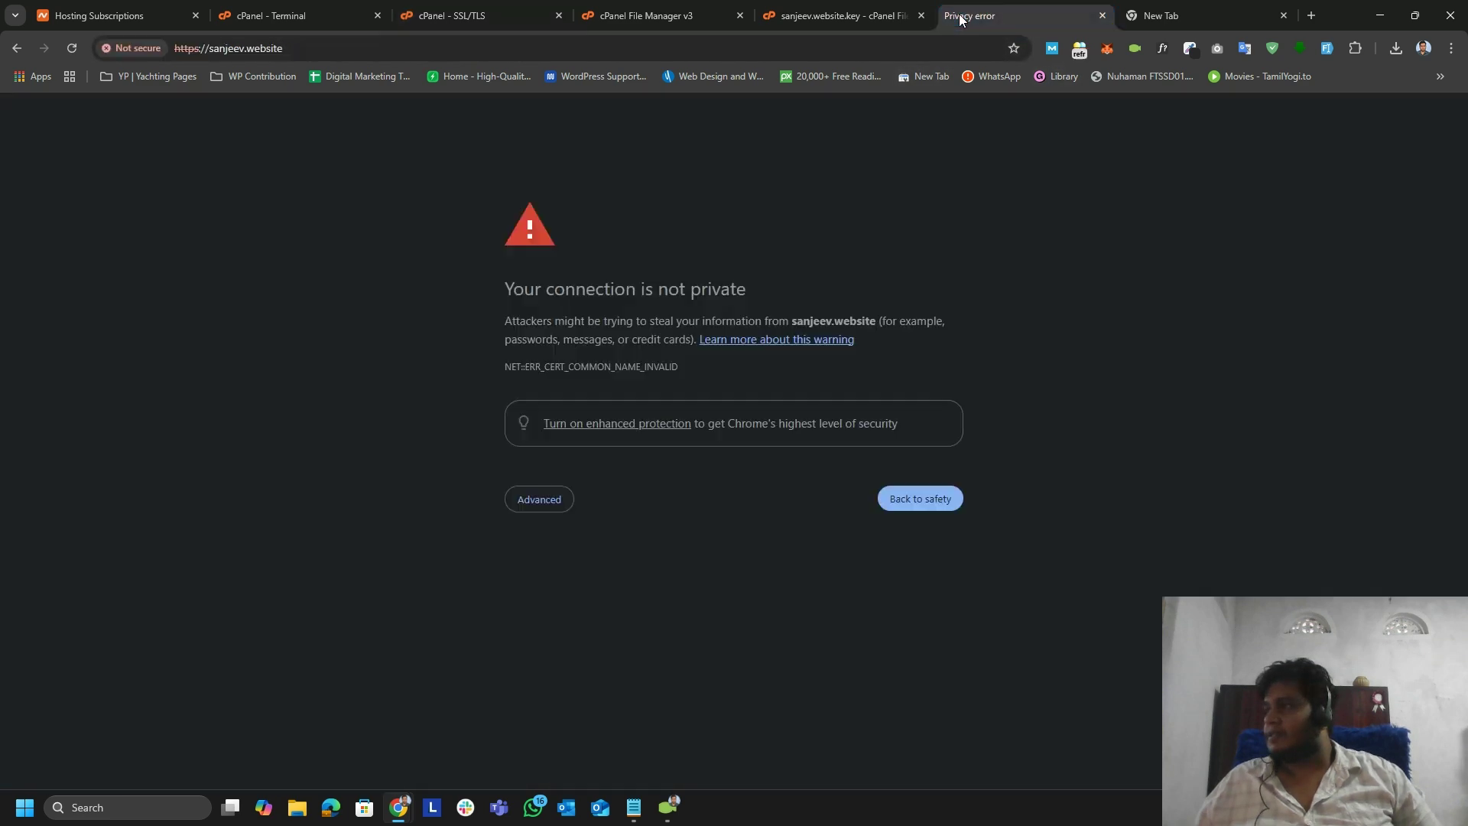
left_click(81, 47)
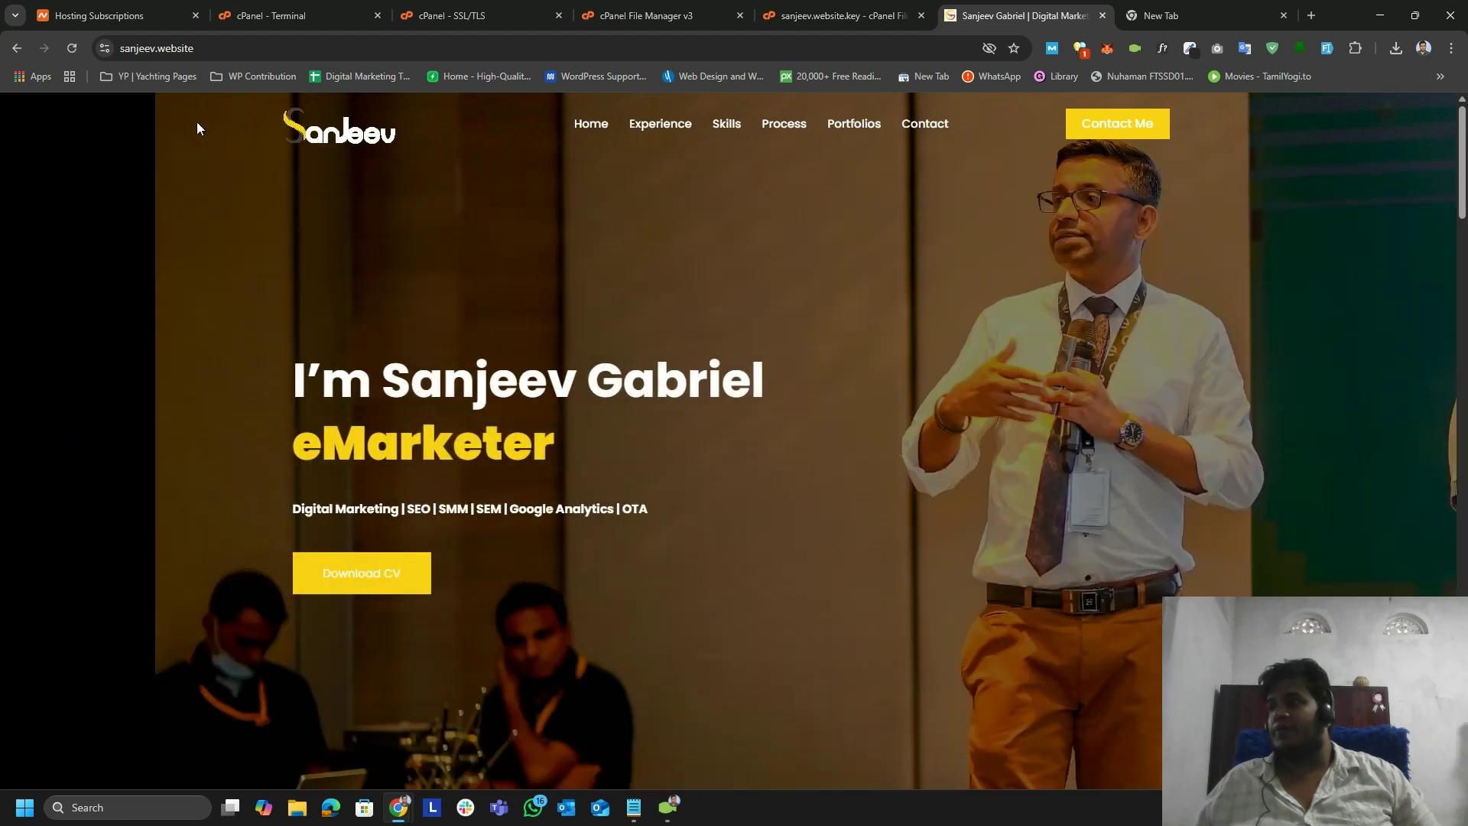
left_click(168, 48)
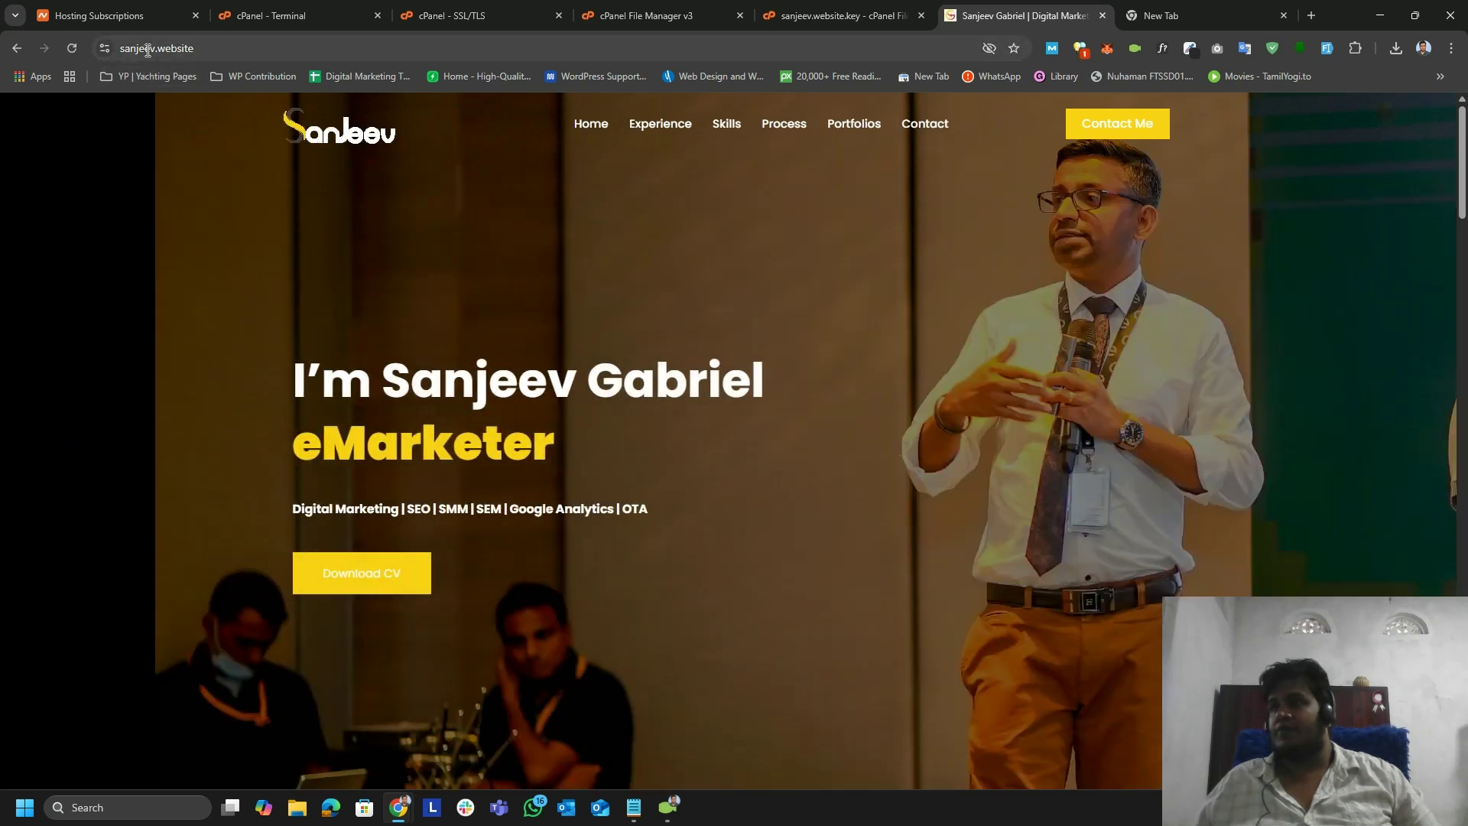